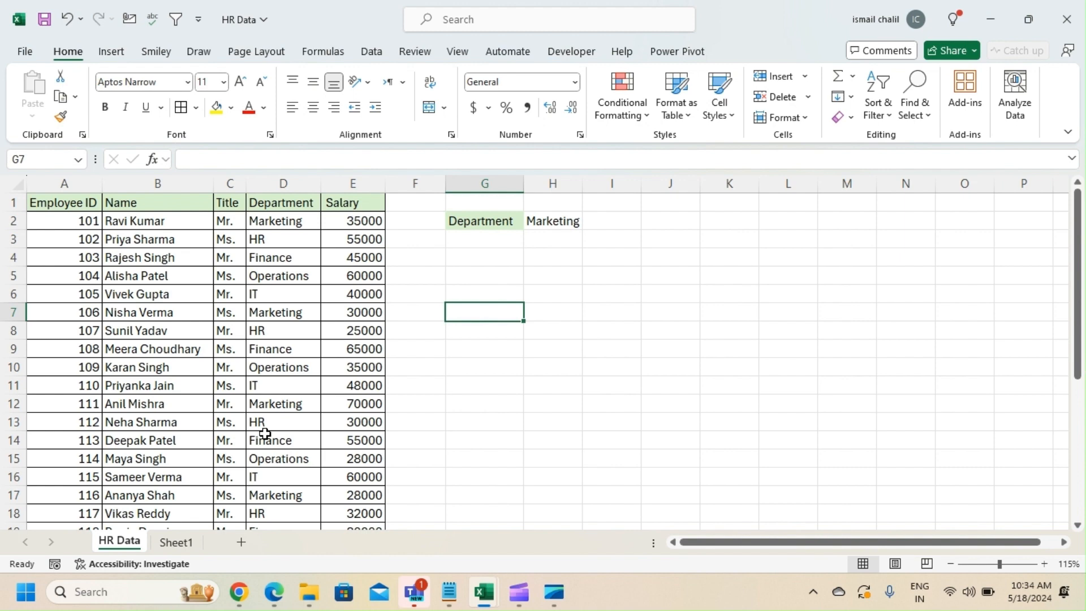
Turn on header filters for the employee table and filter the Department column to show only Marketing.
left_click(148, 207)
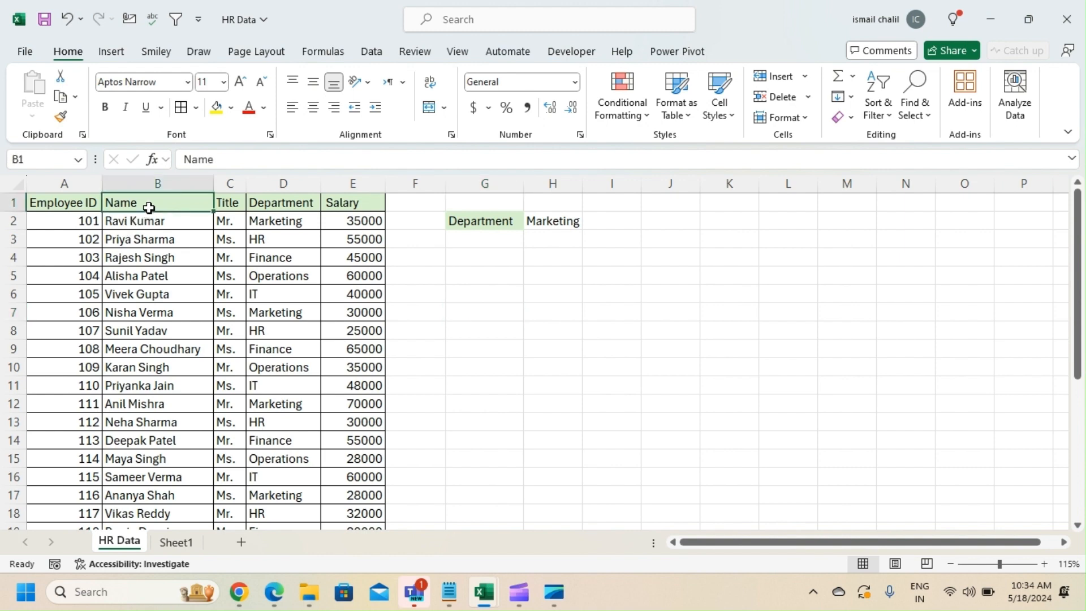
key("ctrl+shift+l")
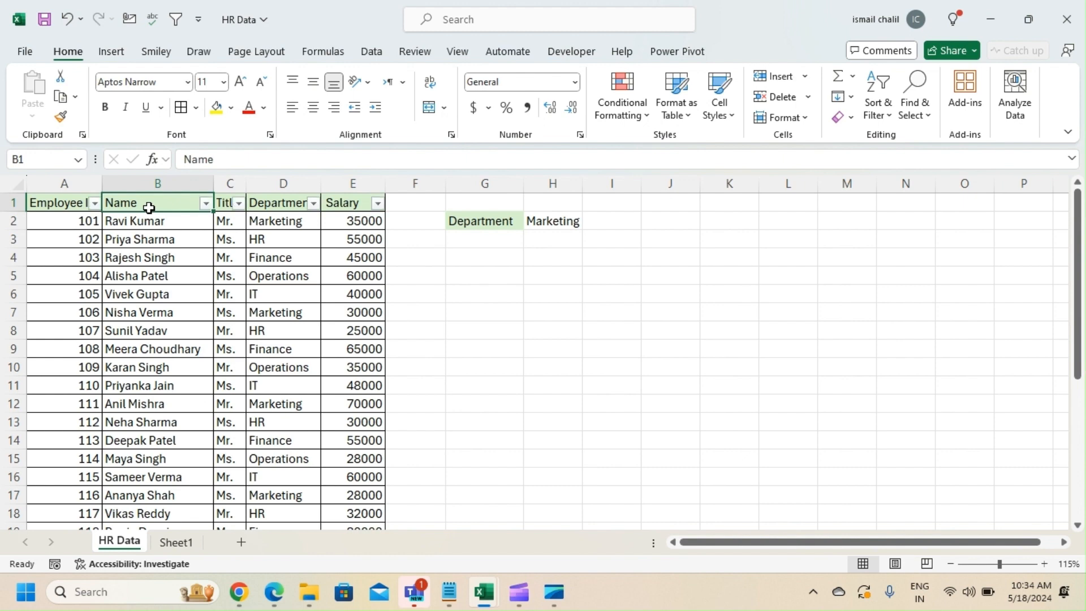
left_click(281, 204)
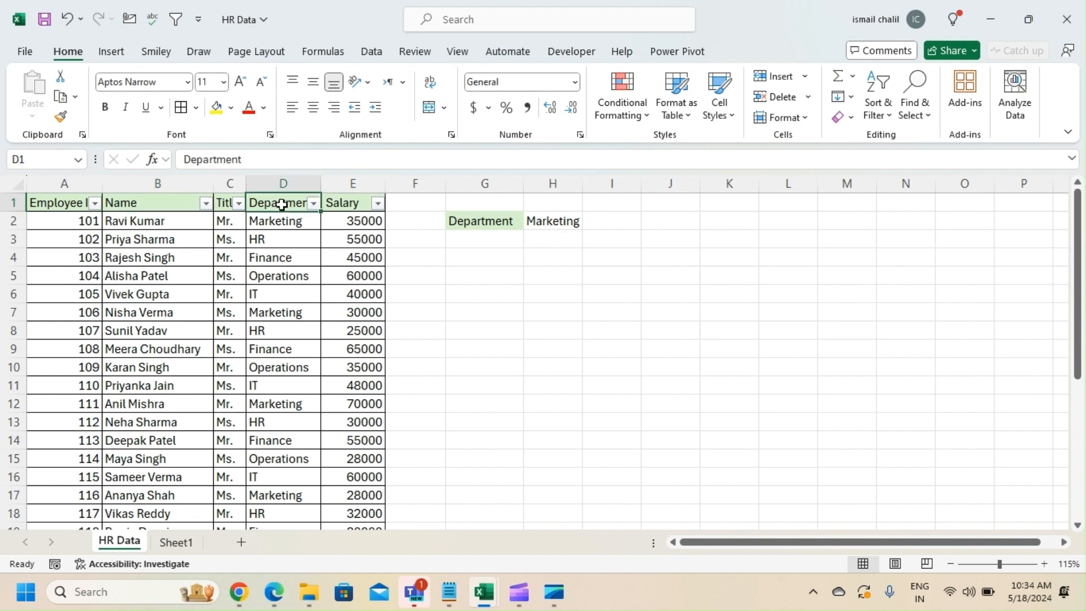
left_click(313, 203)
left_click(175, 398)
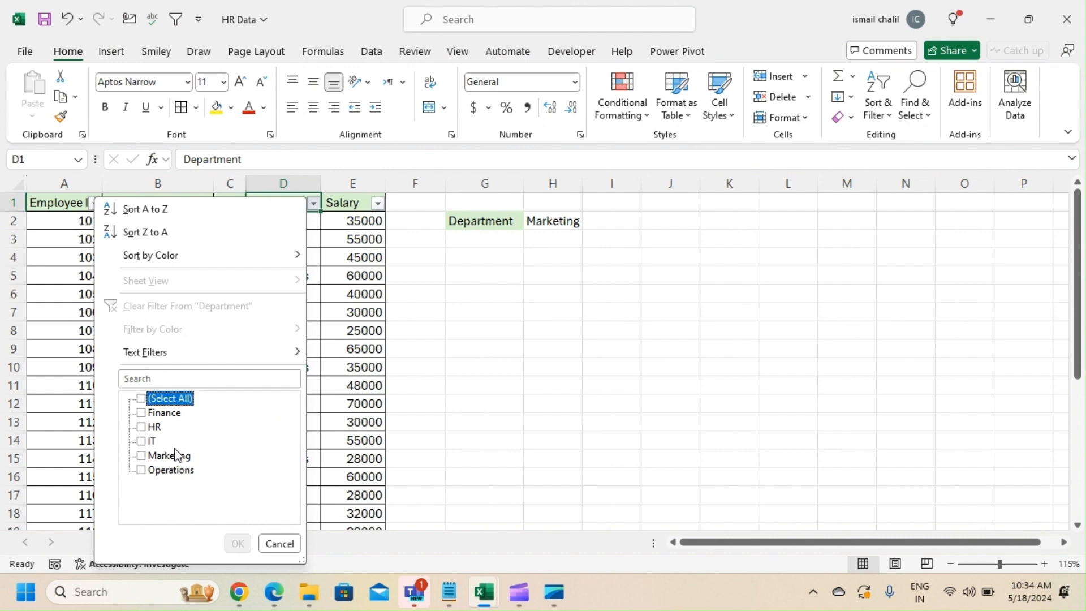
left_click(173, 456)
left_click(238, 543)
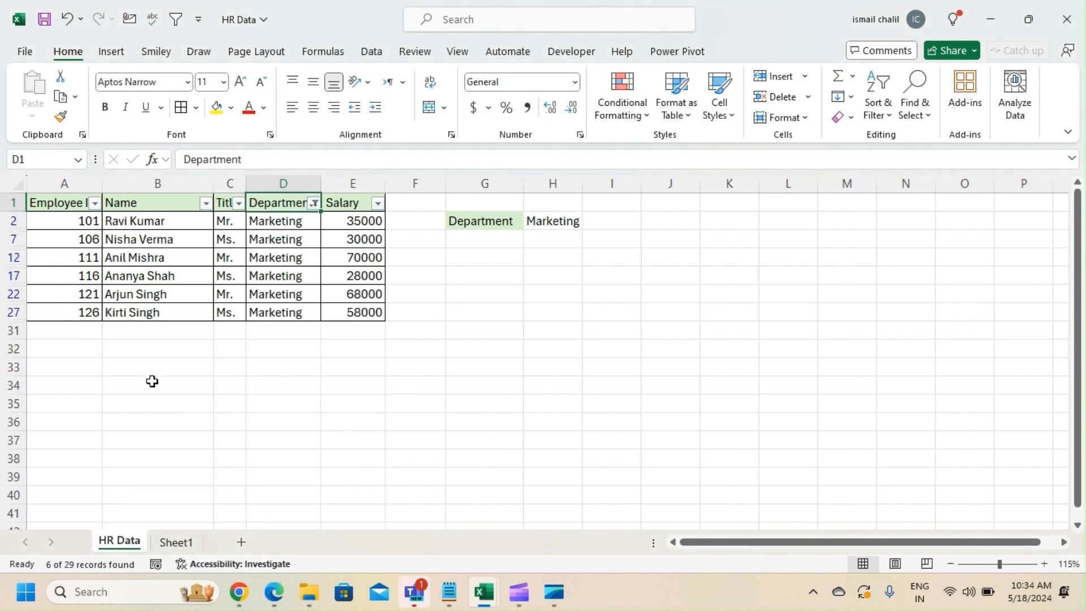
Copy the filtered Marketing records without the header row and paste them starting at cell G7.
left_click(87, 218)
key("ctrl+a")
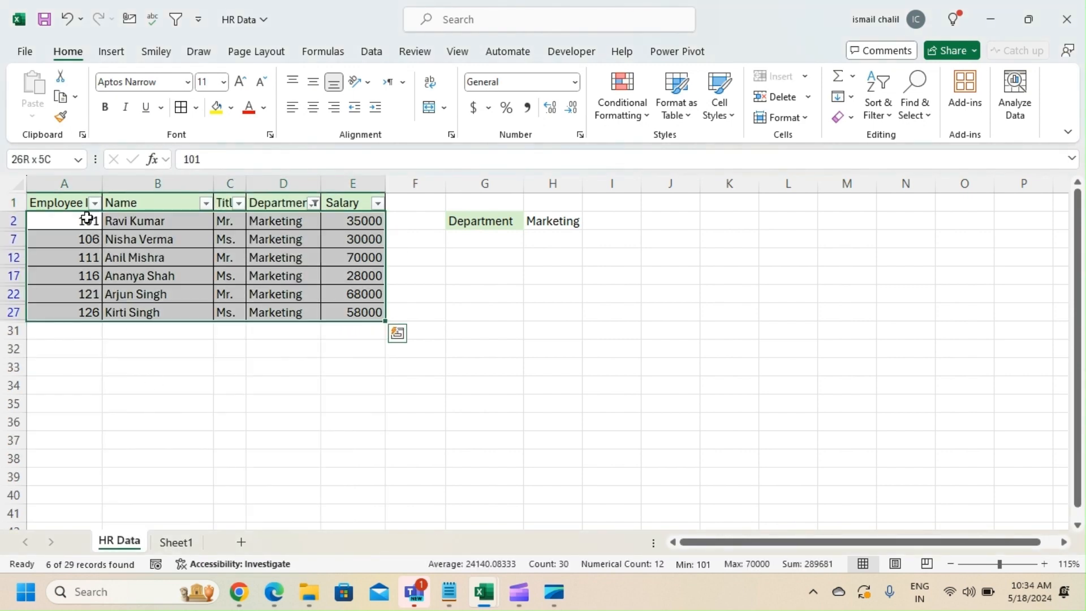
key("ctrl+c")
left_click(502, 245)
key("ctrl+v")
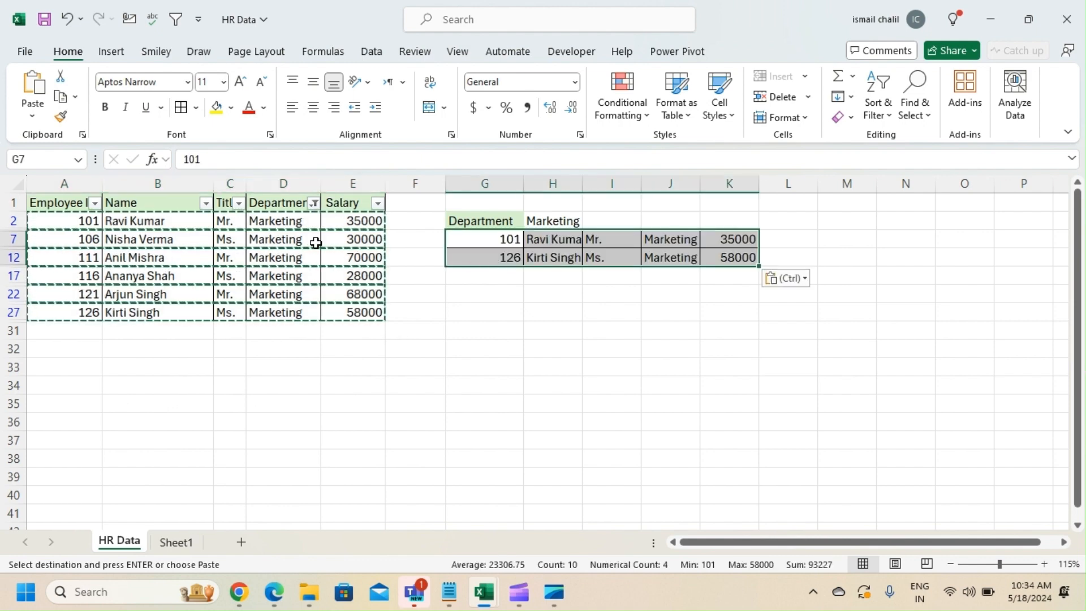
Remove the header filters from the employee table.
left_click(273, 240)
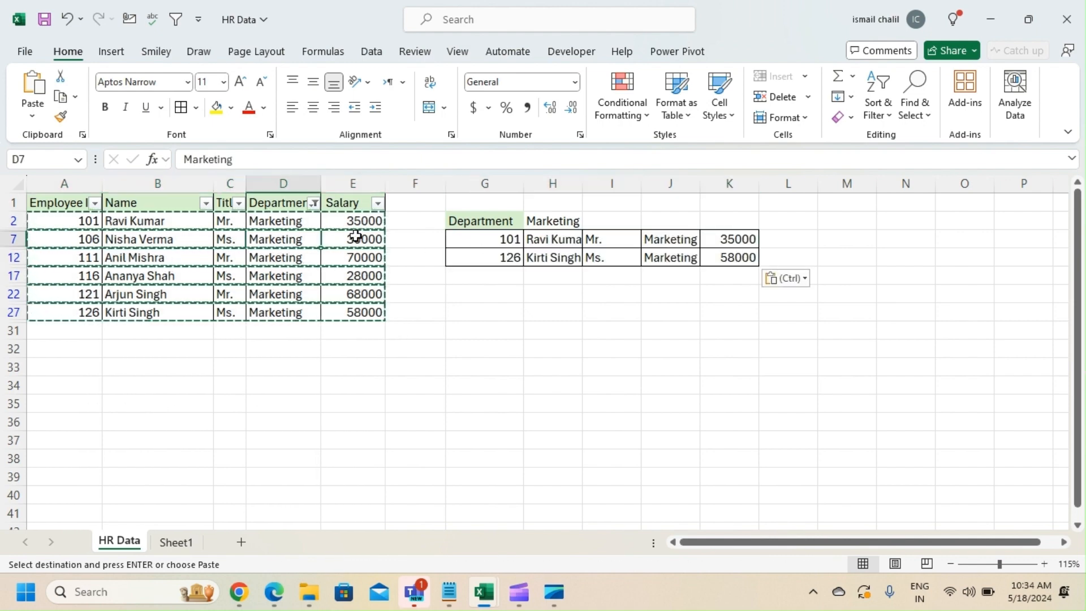
left_click(277, 202)
key("ctrl+shift+l")
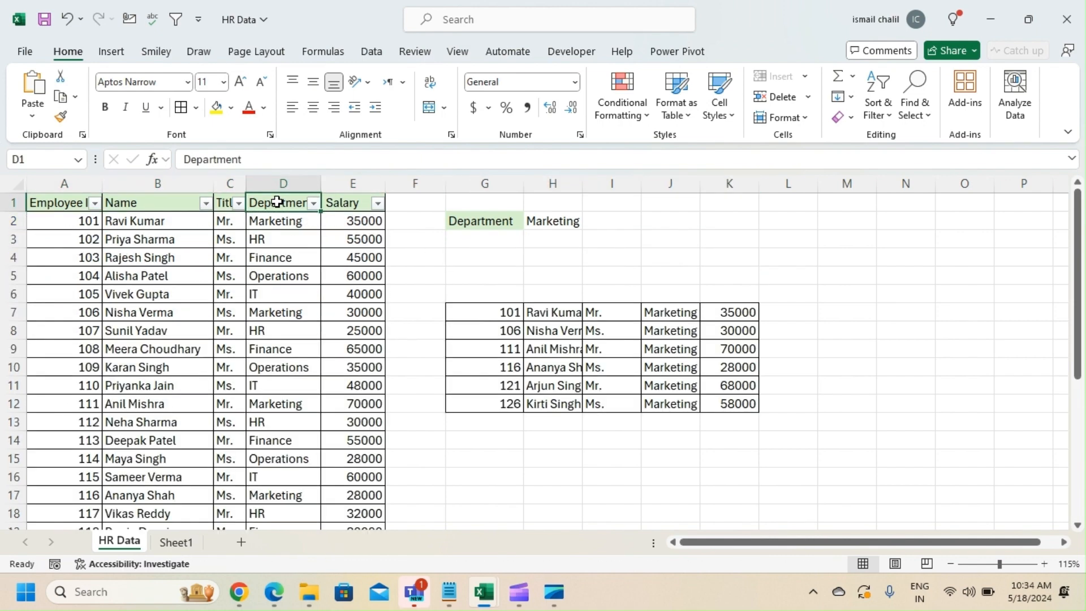
Move the pasted records from G7:K12 up to start at G3 and clear their contents, keeping the borders.
left_click(450, 290)
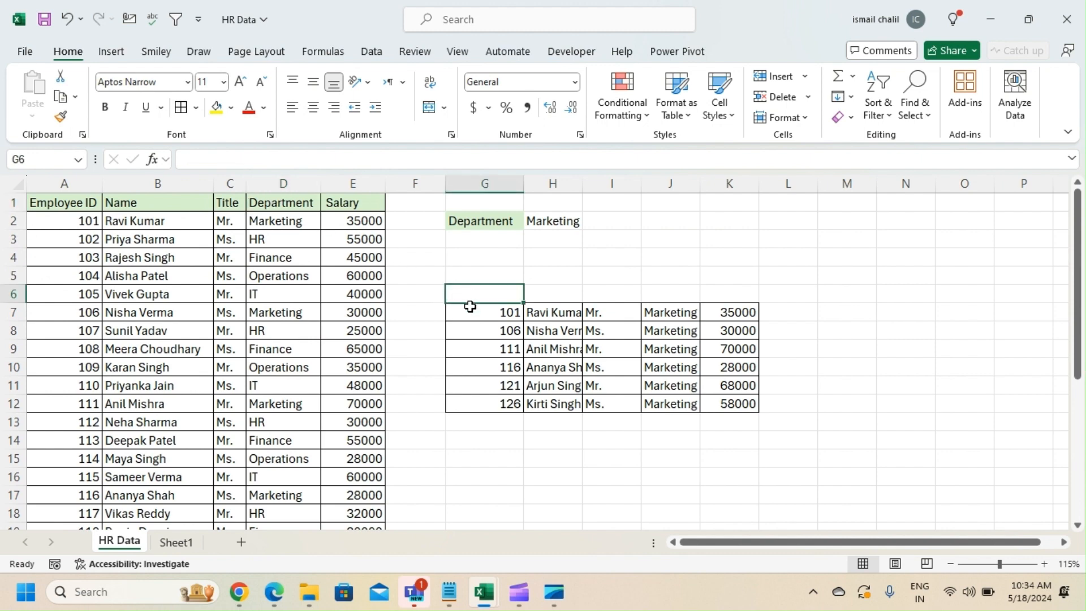
left_click_drag(497, 317, 712, 399)
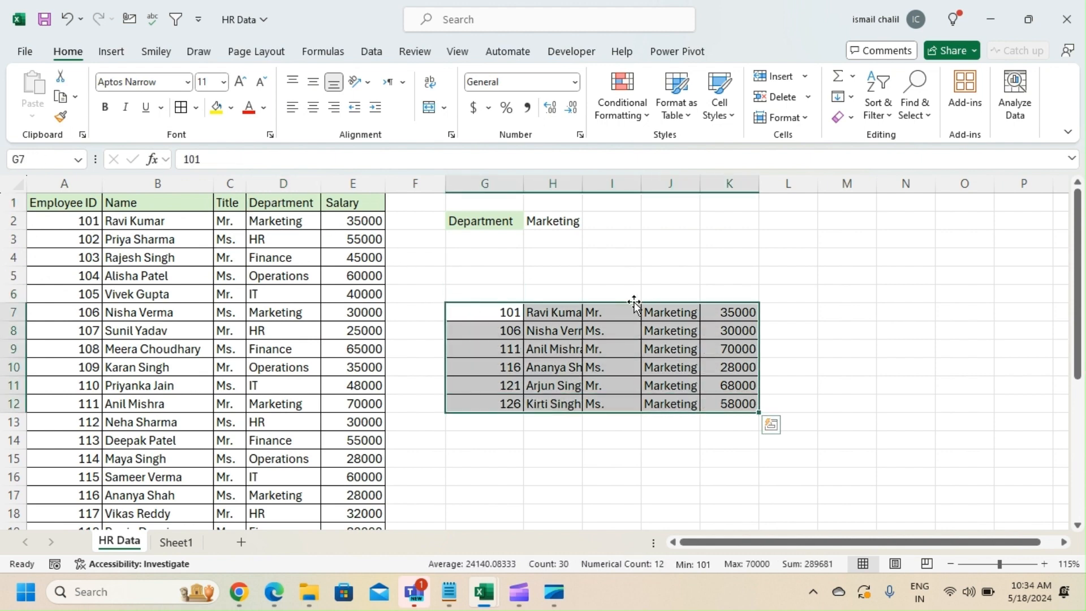
left_click_drag(635, 303, 628, 244)
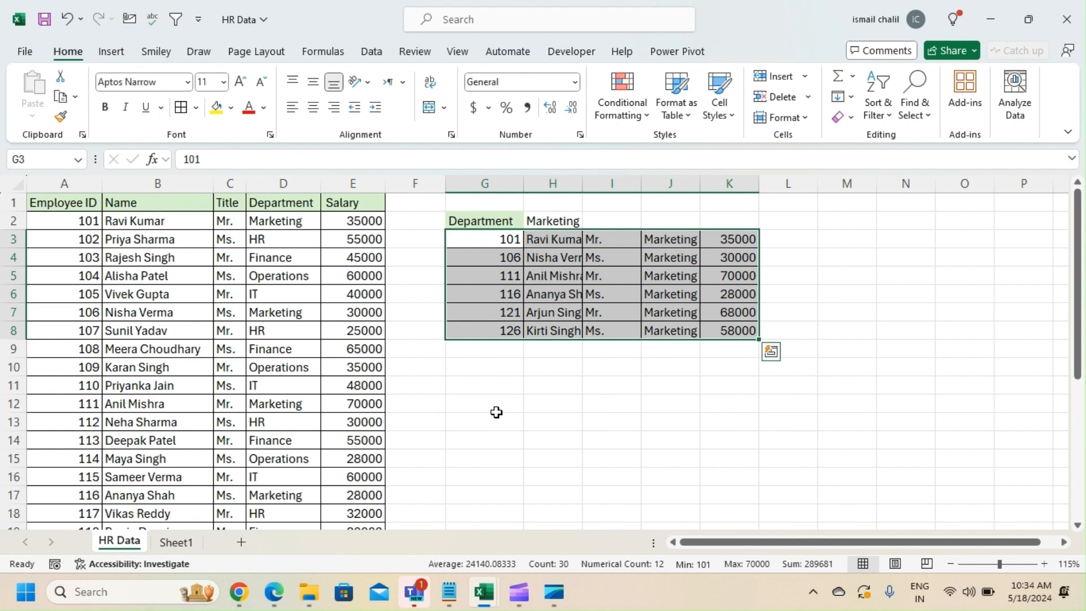
key("Delete")
left_click(496, 412)
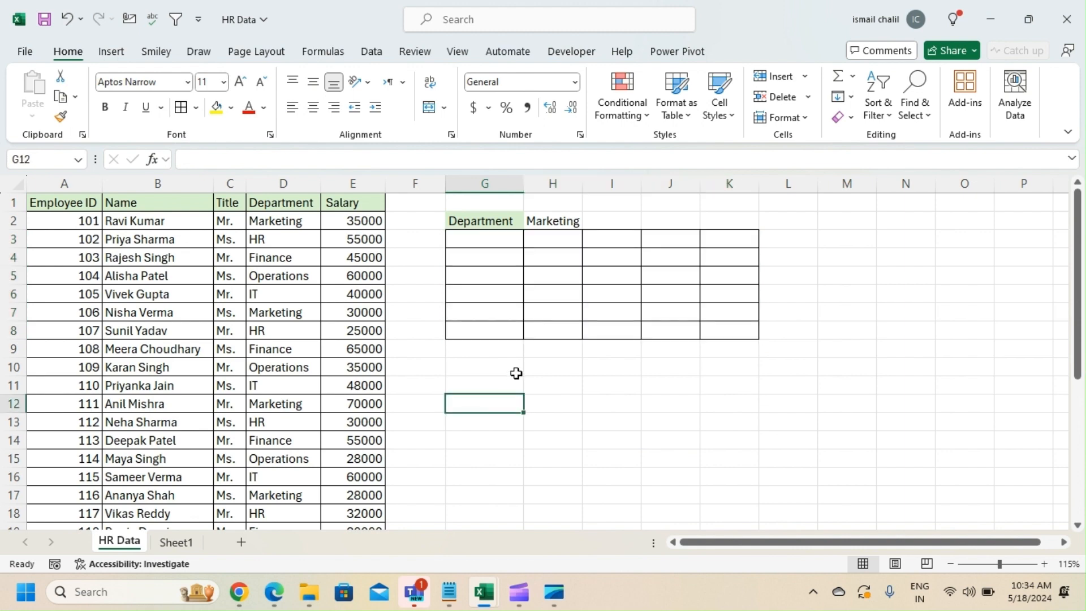
Begin a FILTER formula in G3 with the whole employee table A1:E30 as its array.
left_click(481, 242)
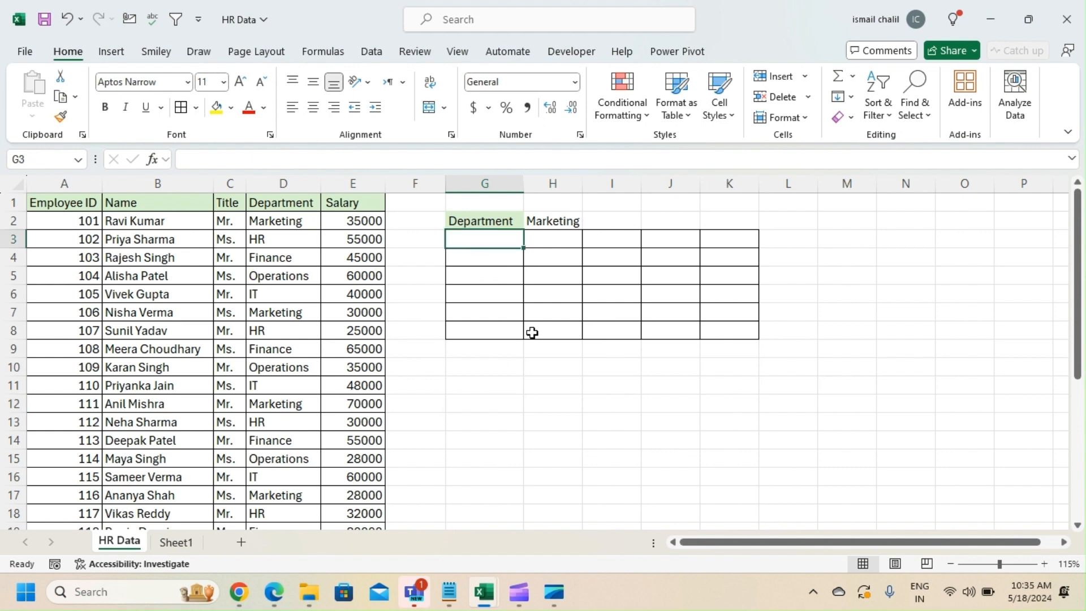
type("=fil")
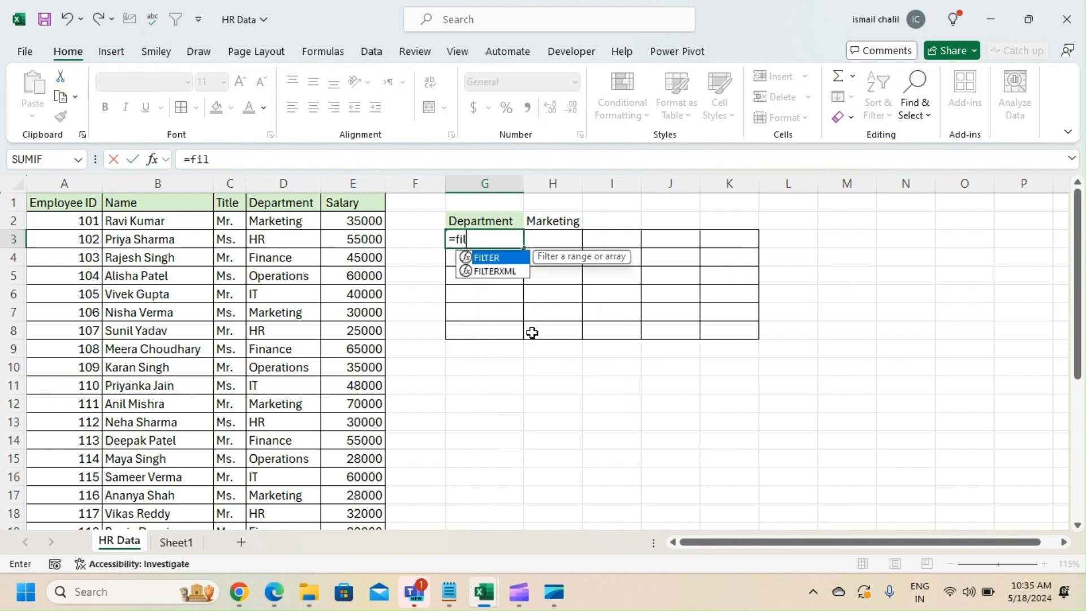
key("Tab")
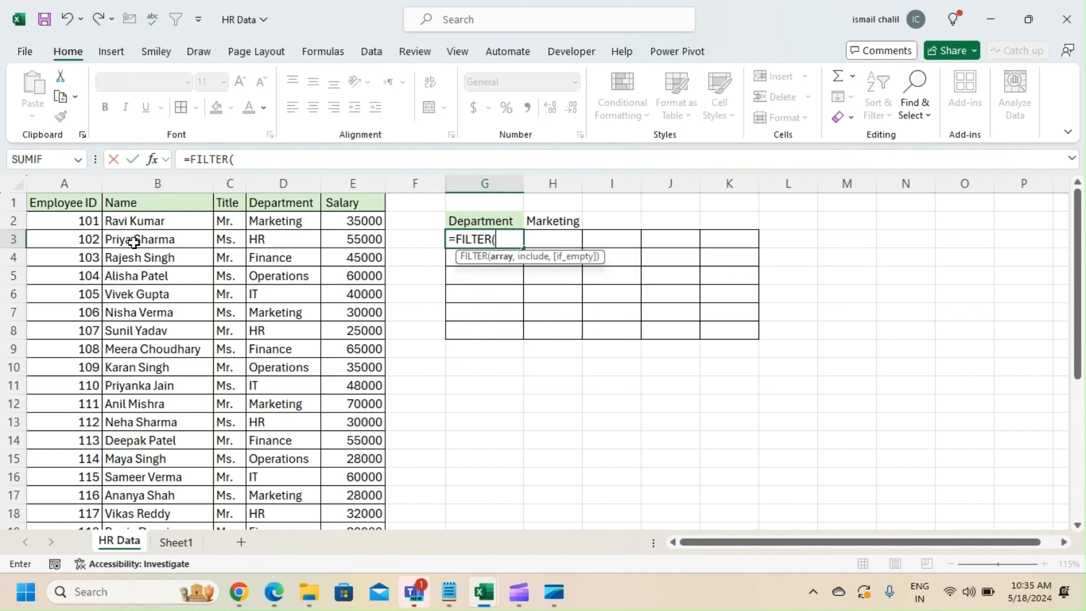
left_click(87, 209)
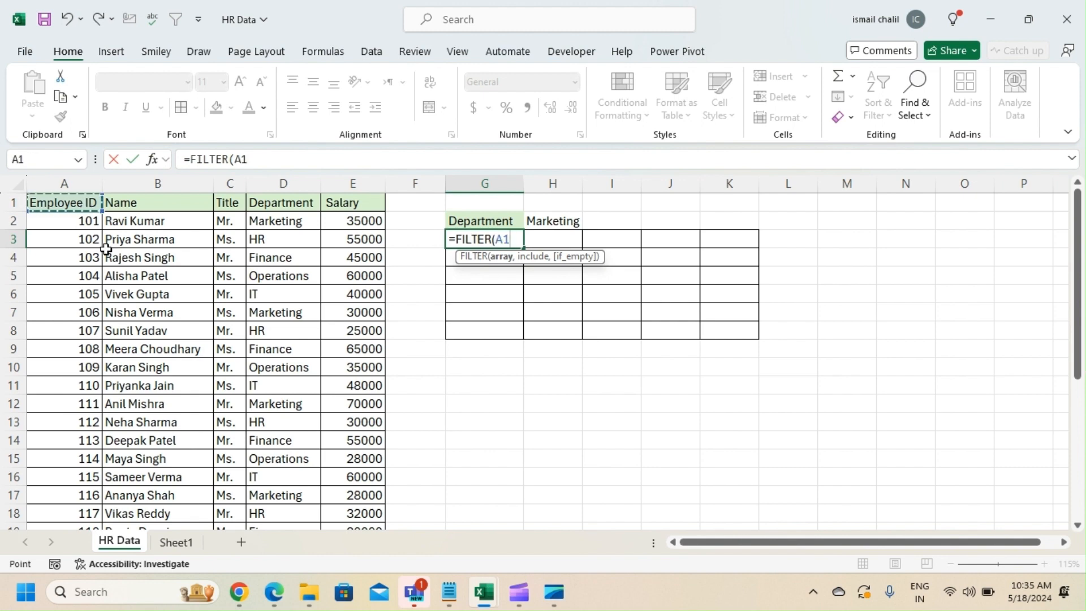
key("ctrl+shift+Right")
key("ctrl+shift+Down")
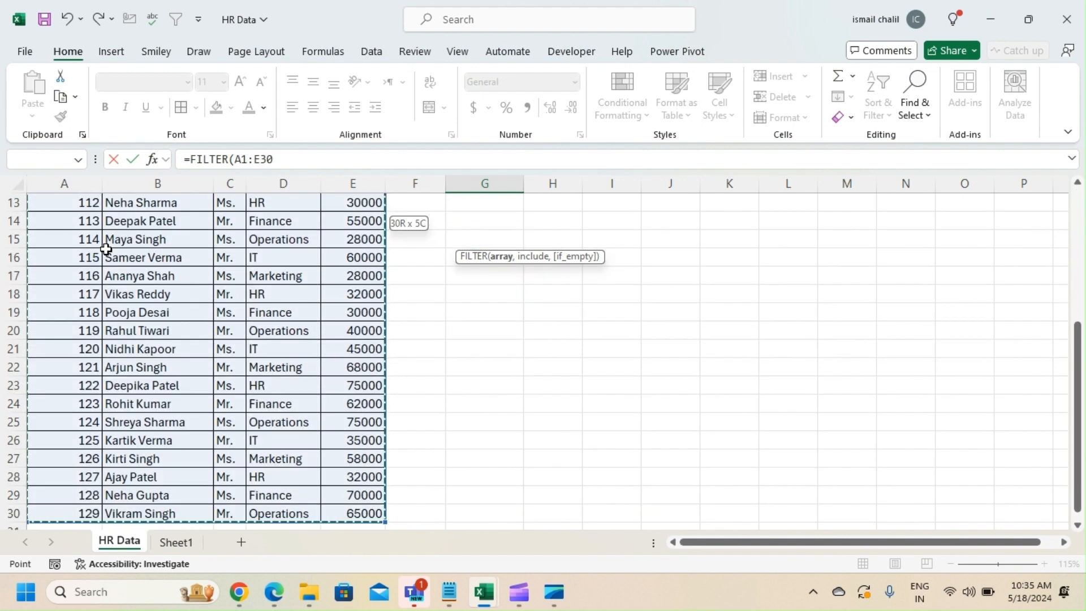
scroll(106, 249, "up", 4)
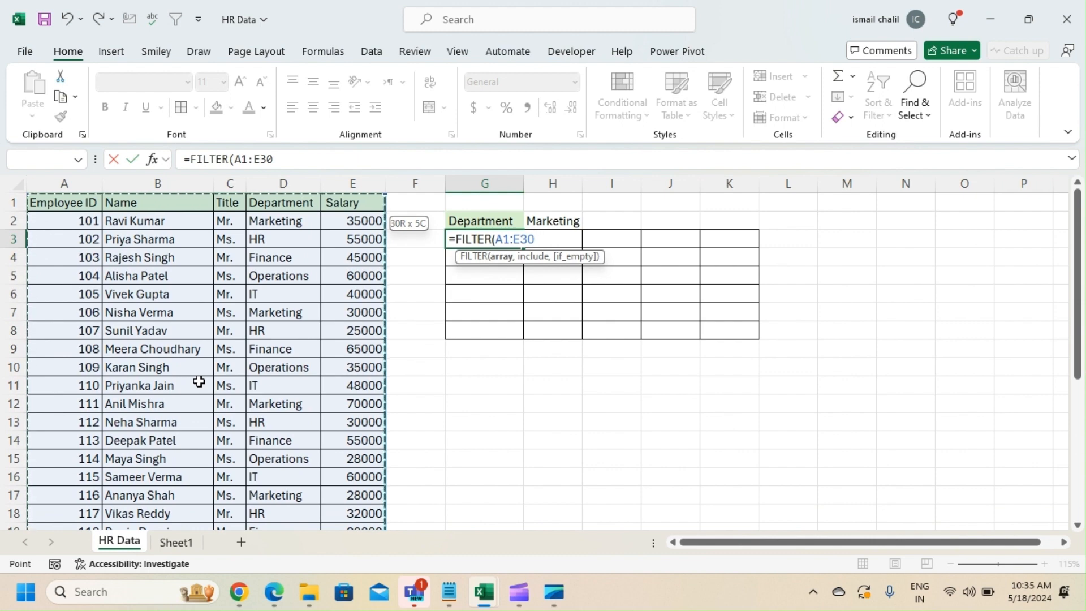
type(",")
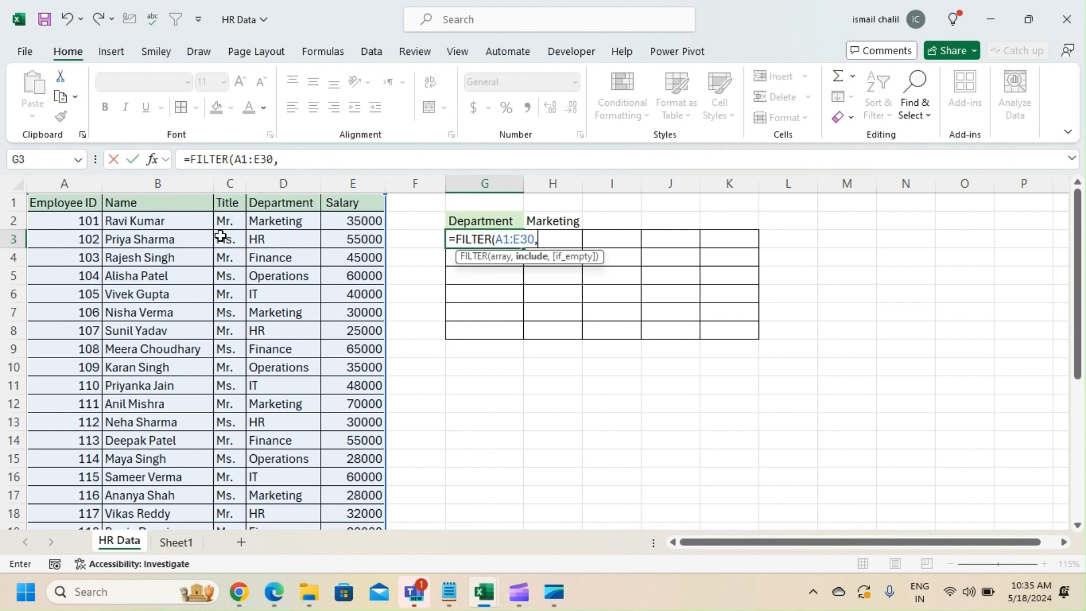
Complete the FILTER formula in G3 with the include condition D1:D30="Marketing".
left_click(294, 202)
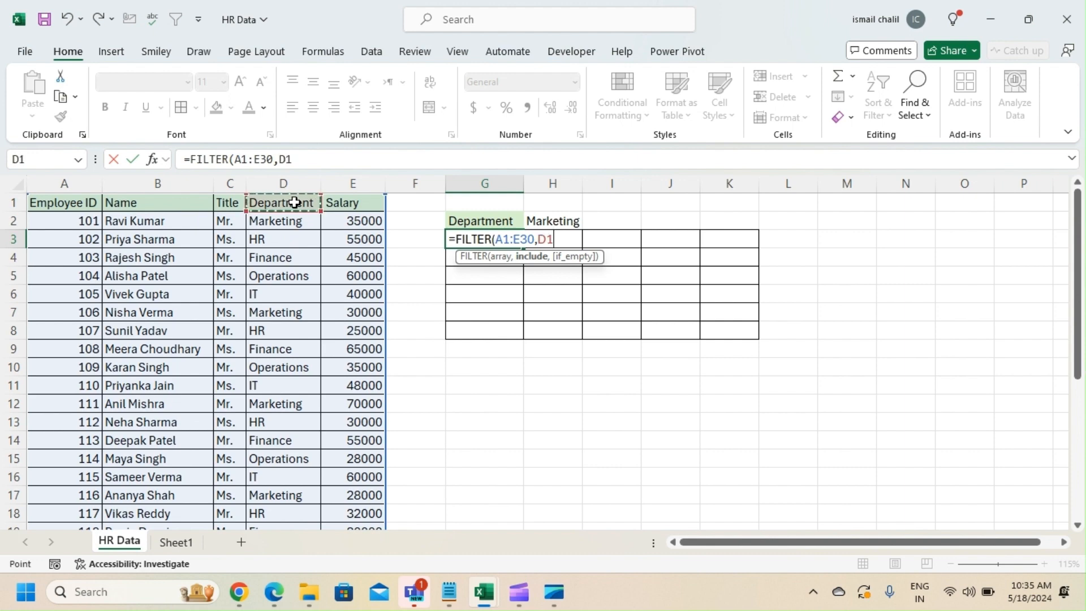
key("ctrl+shift+Down")
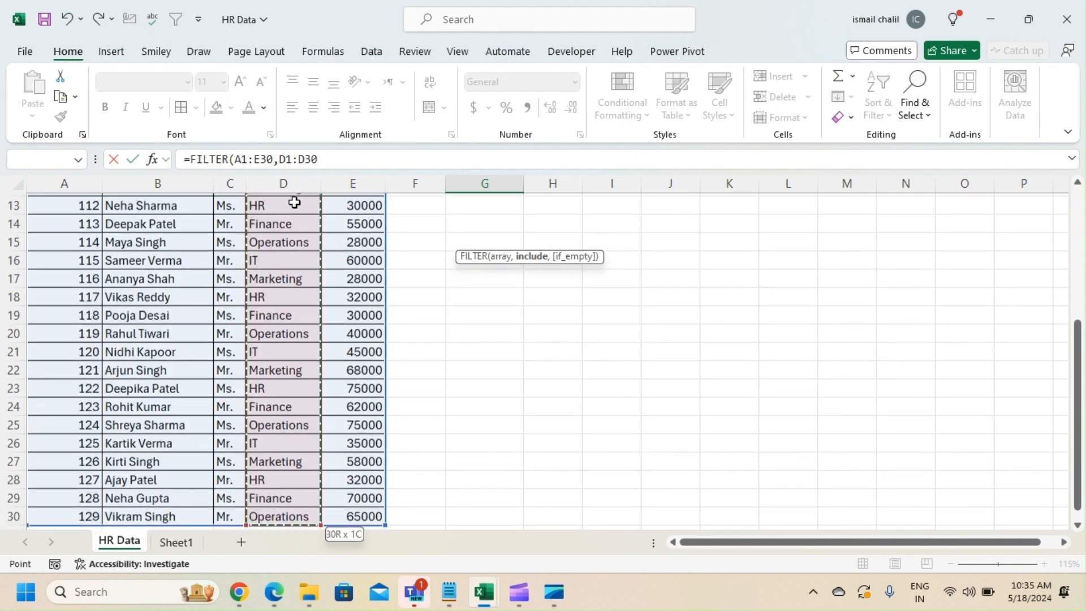
scroll(294, 202, "up", 4)
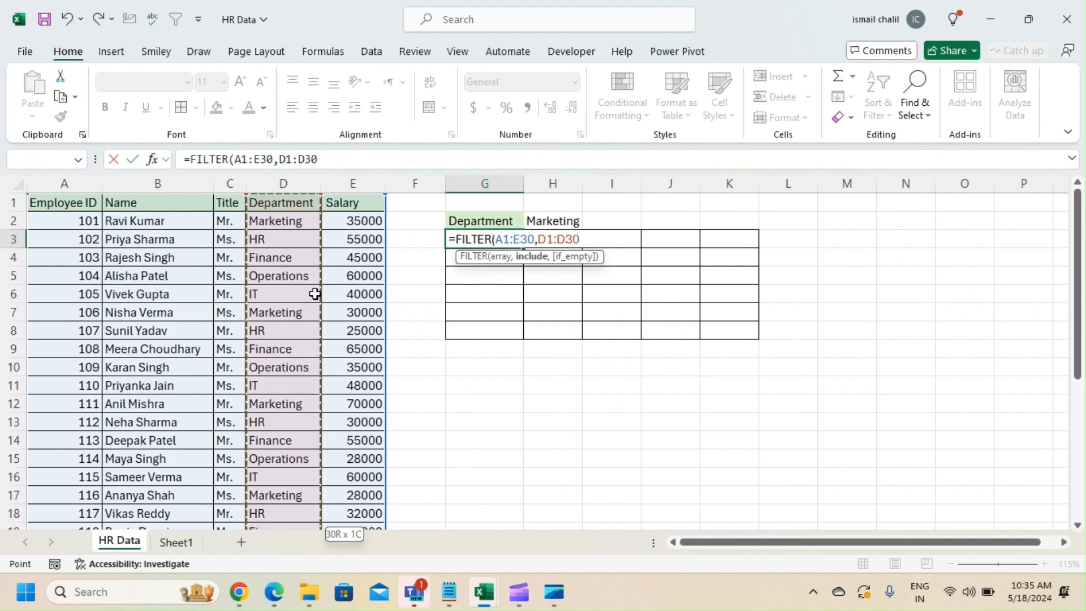
type("=")
type("\"Ma")
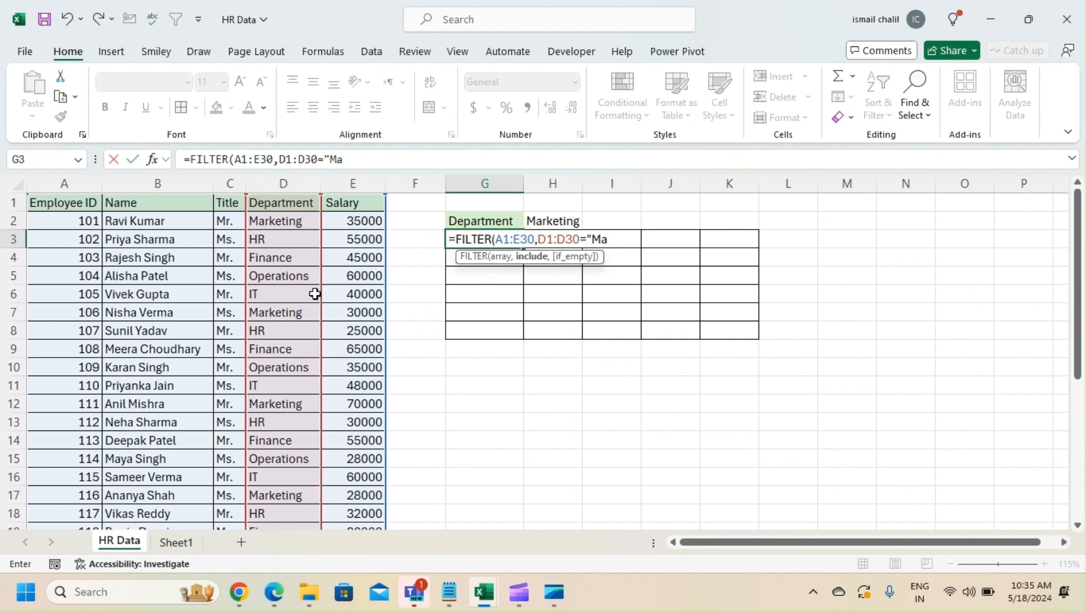
type("rketing\")")
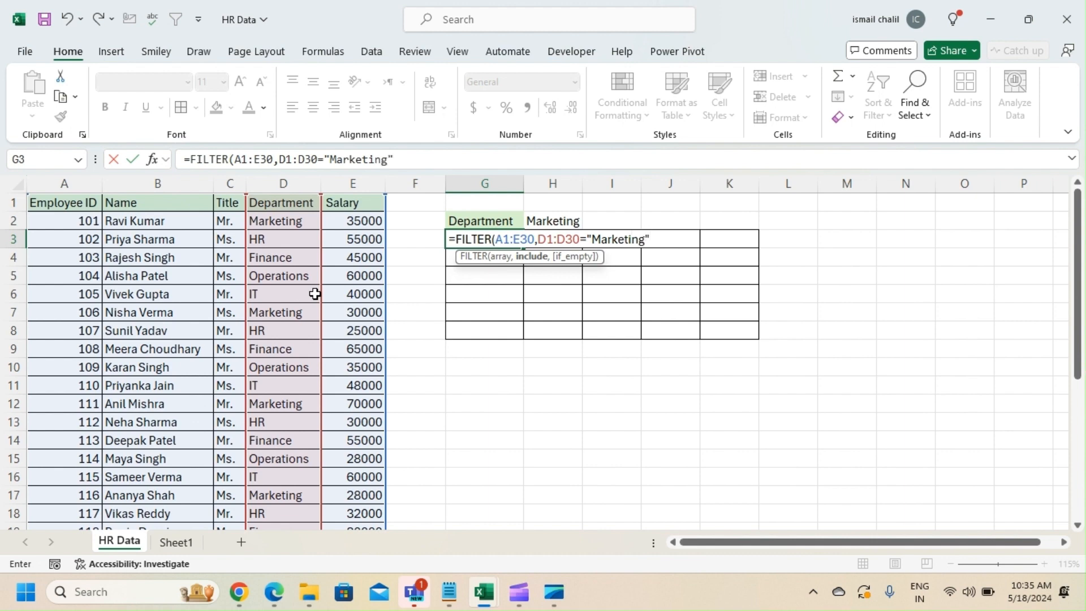
key("Return")
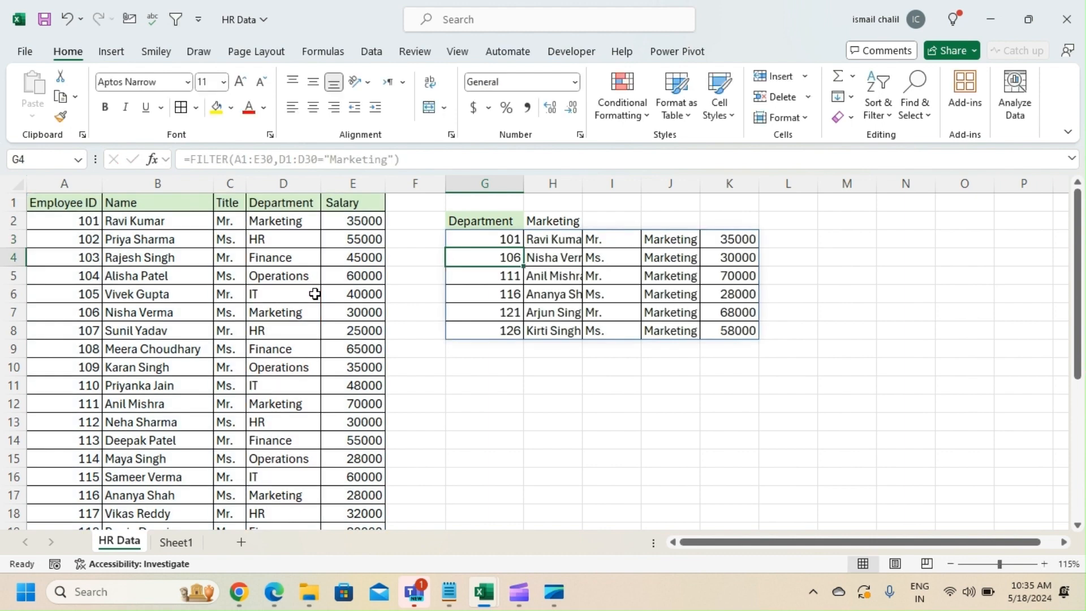
Change the criterion in the G3 FILTER formula to "Operations".
left_click(472, 235)
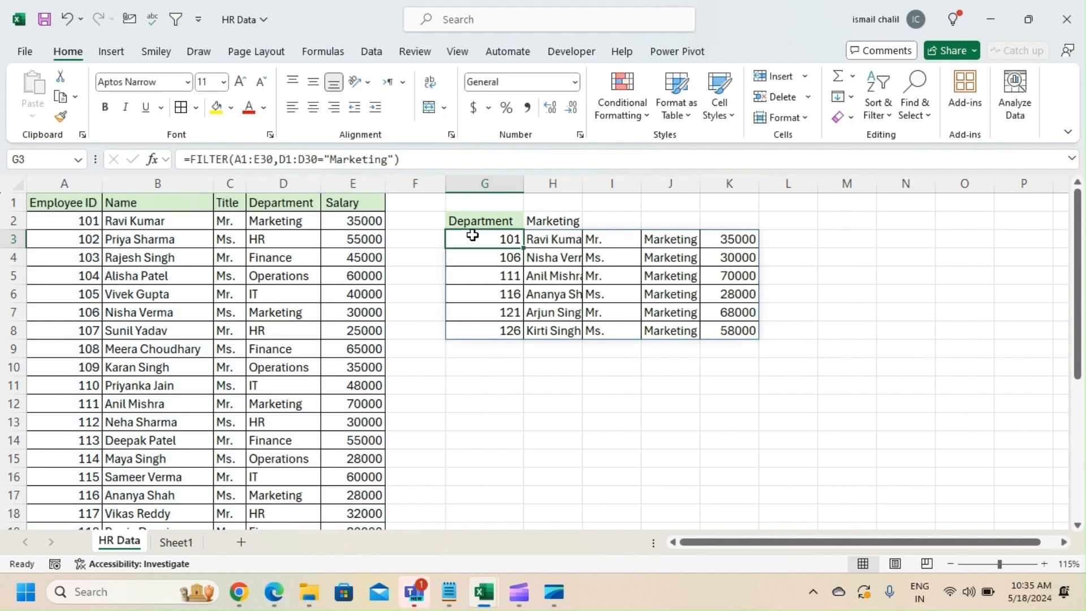
left_click(501, 391)
left_click(484, 233)
left_click(388, 159)
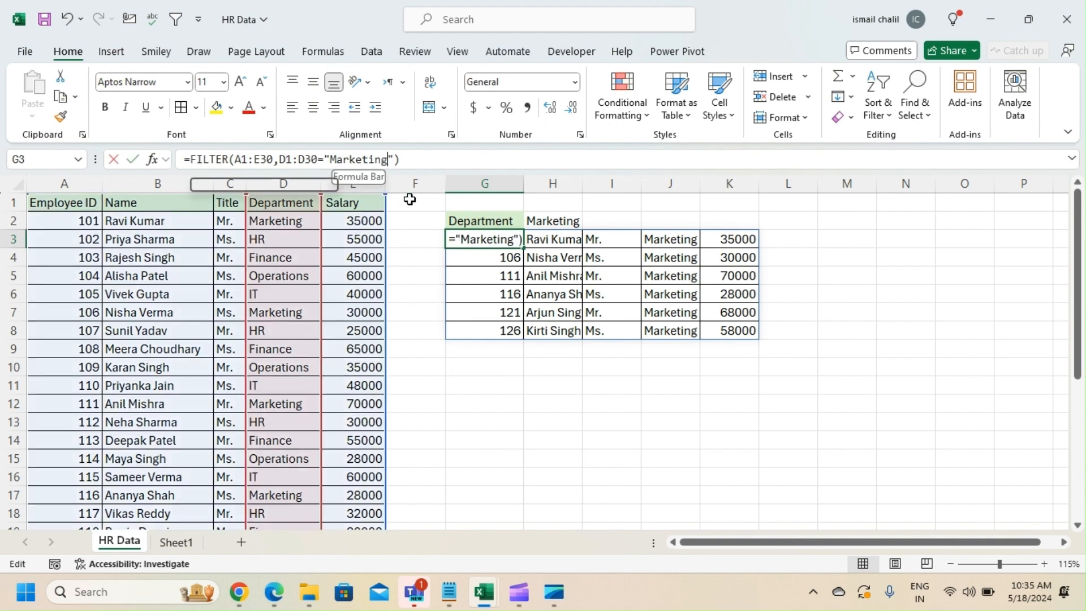
key("BackSpace")
key("BackSpace")
key("BackSpace")
key("BackSpace")
key("BackSpace")
key("BackSpace")
key("BackSpace")
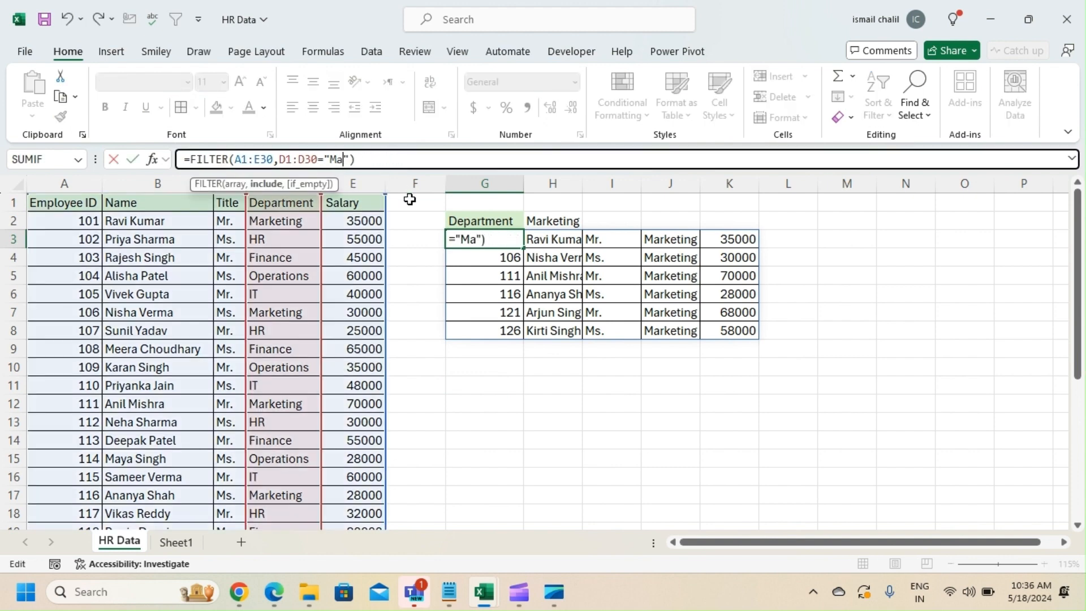
key("BackSpace")
key("BackSpace")
type("Operation")
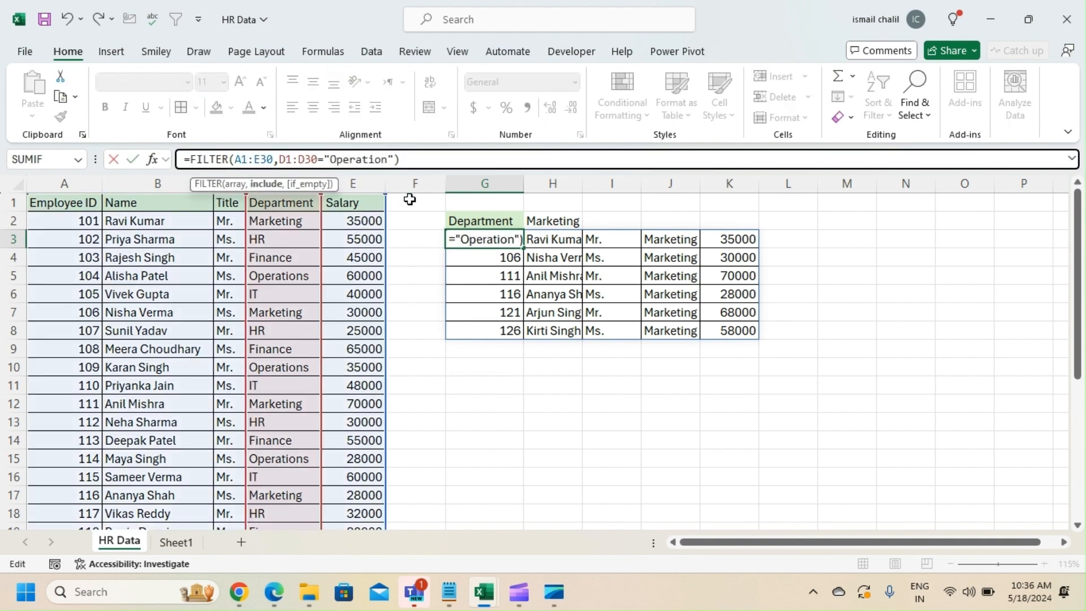
type("s")
key("Return")
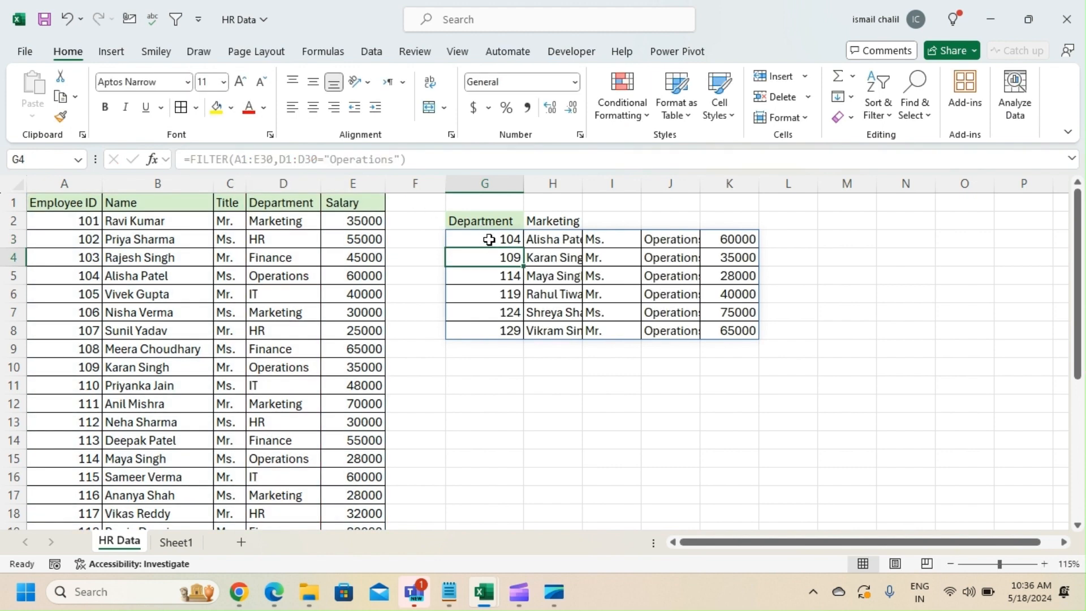
Clear the formula in G3 and begin a new FILTER formula there with the whole employee table A1:E30 as its array.
left_click(488, 239)
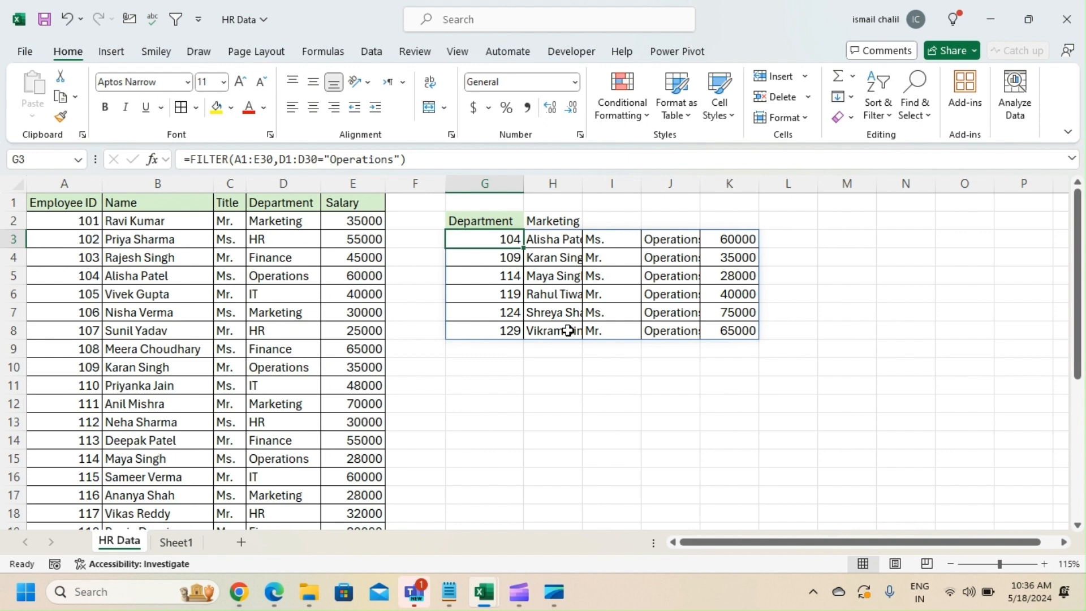
key("Delete")
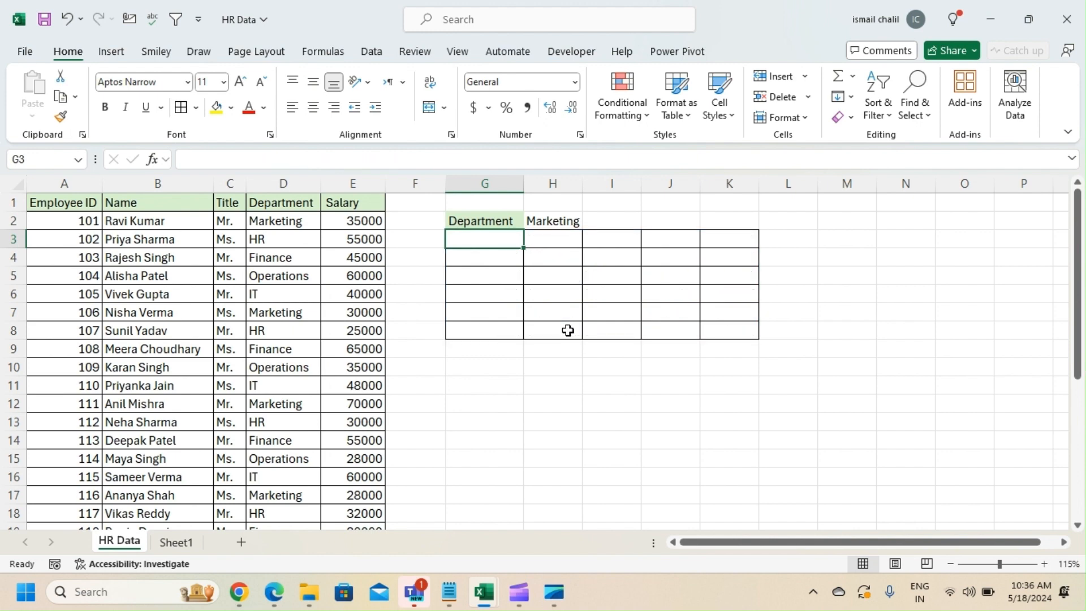
type("=FILTER(")
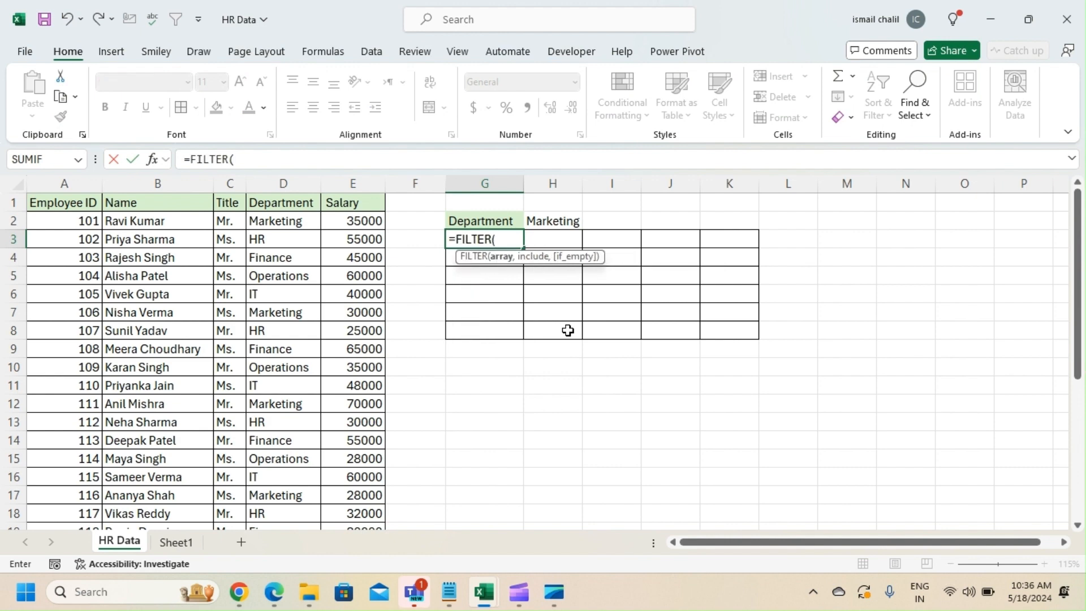
key("ctrl+Home")
key("ctrl+shift+Right")
key("ctrl+shift+Down")
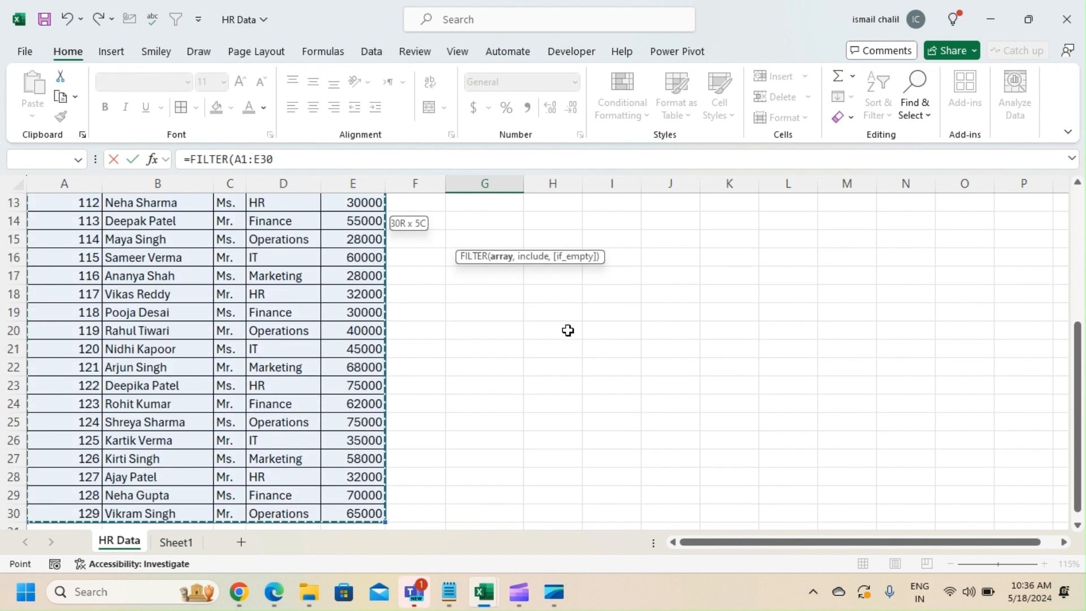
Complete the G3 FILTER formula with the include condition D1:D30=H2, referring to the department cell.
type(",")
key("ctrl+Home")
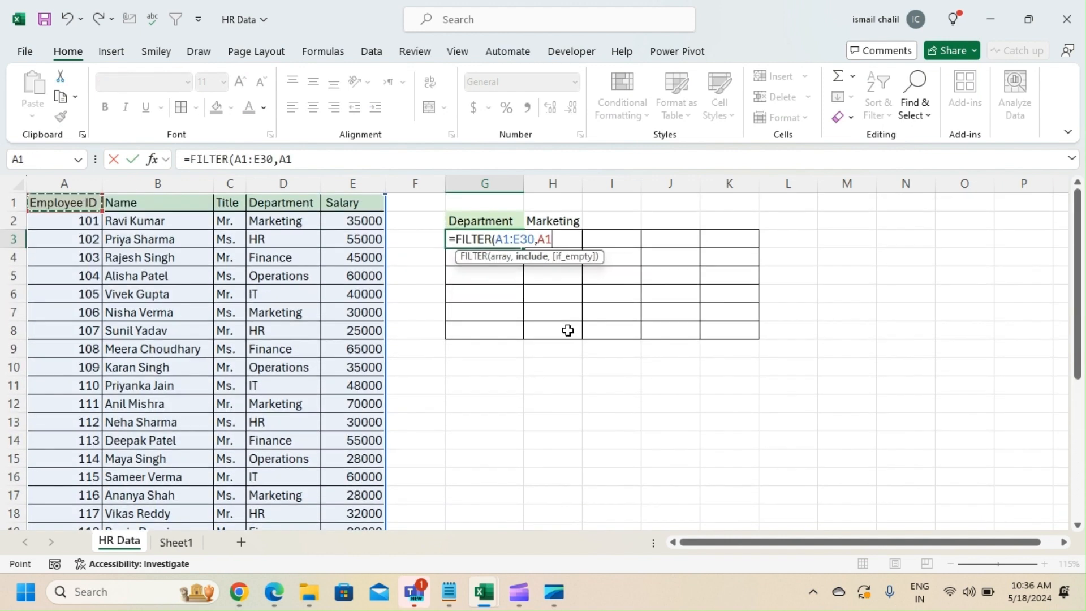
key("Right")
key("Right")
key("Right")
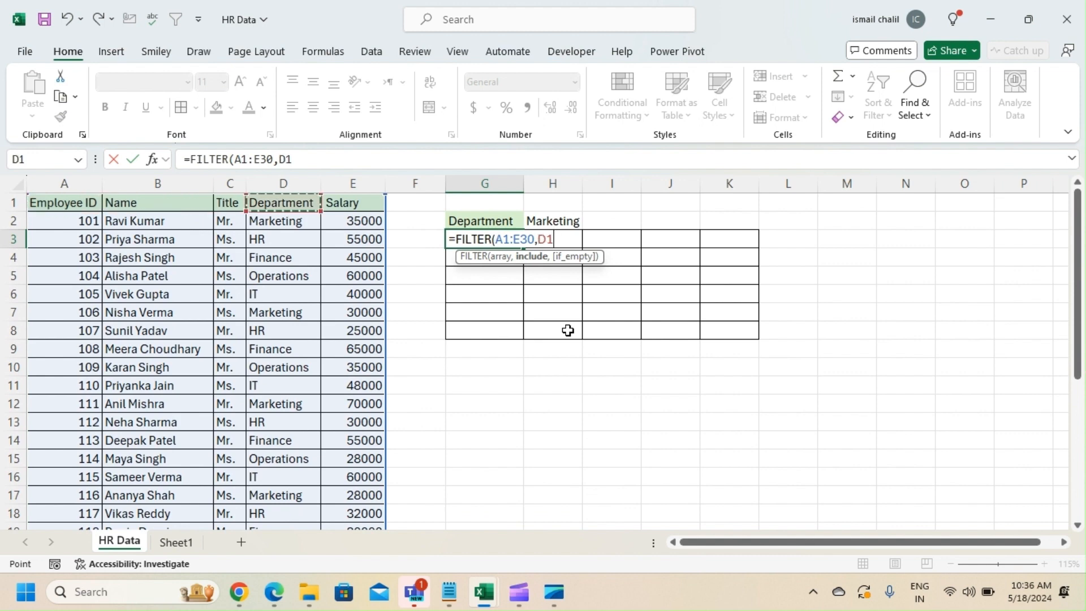
key("ctrl+shift+Down")
type("=")
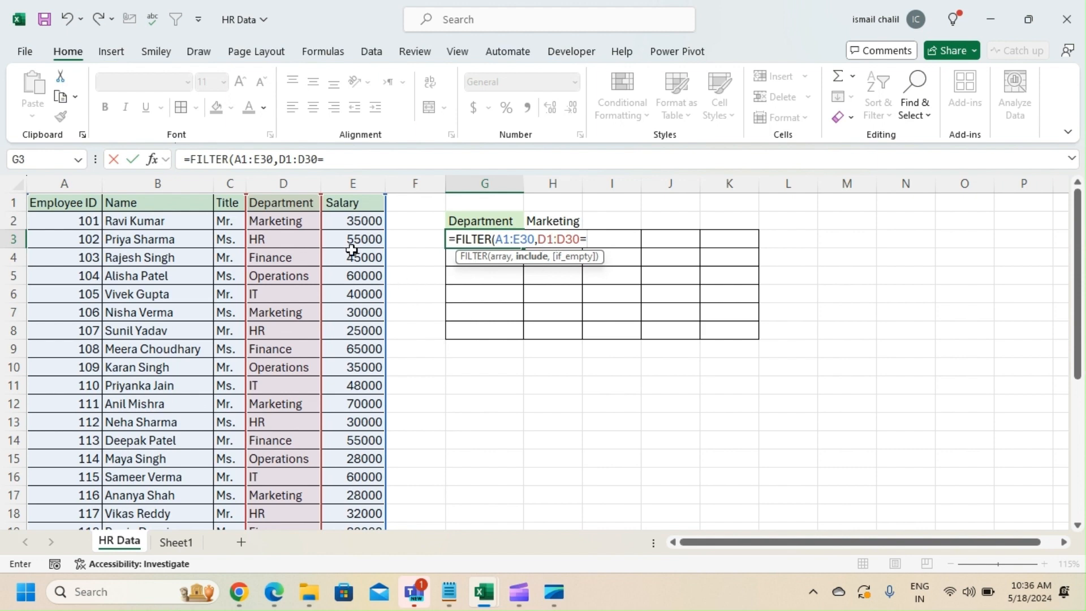
left_click(541, 221)
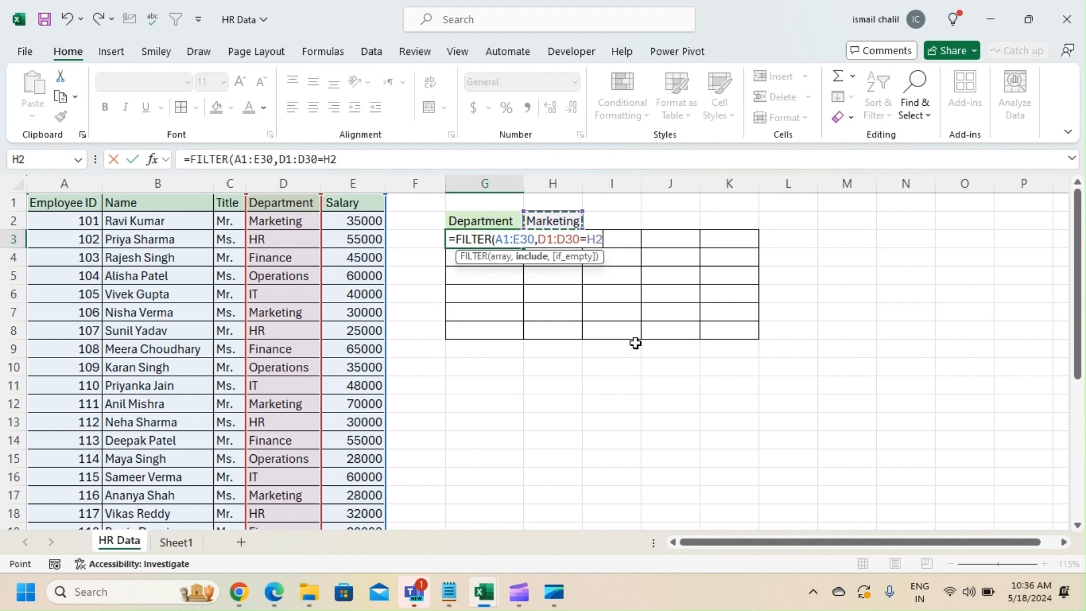
key("Return")
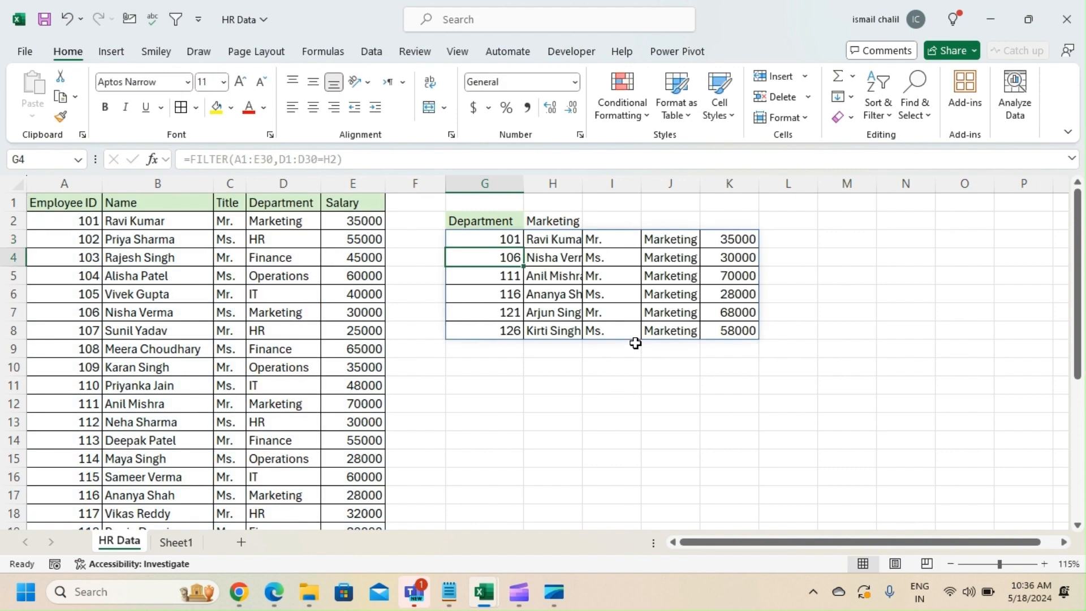
Set the department criterion in H2 to Finance.
left_click(504, 240)
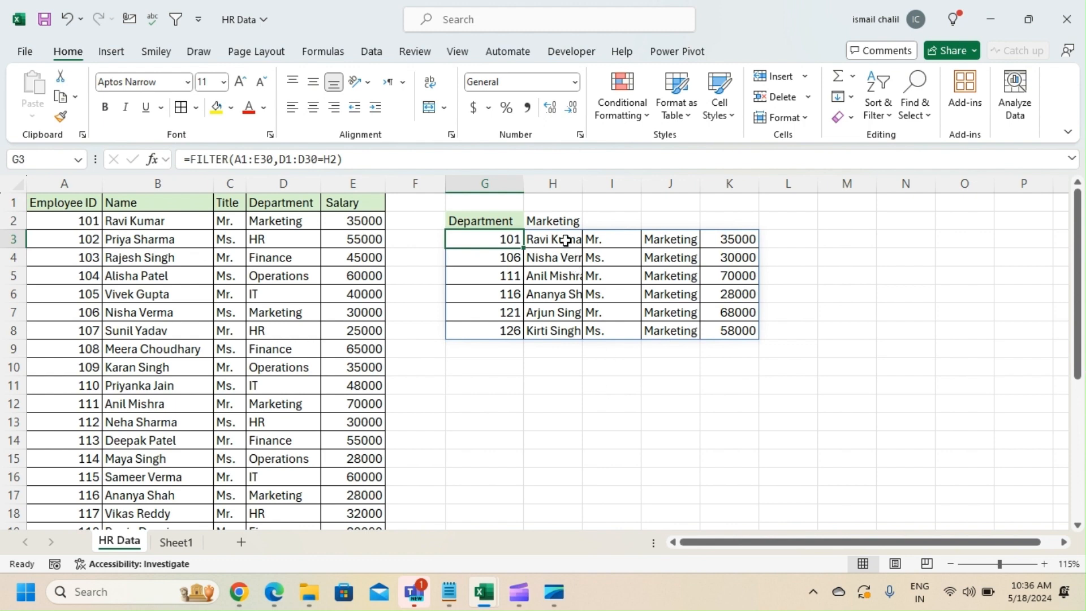
left_click(560, 221)
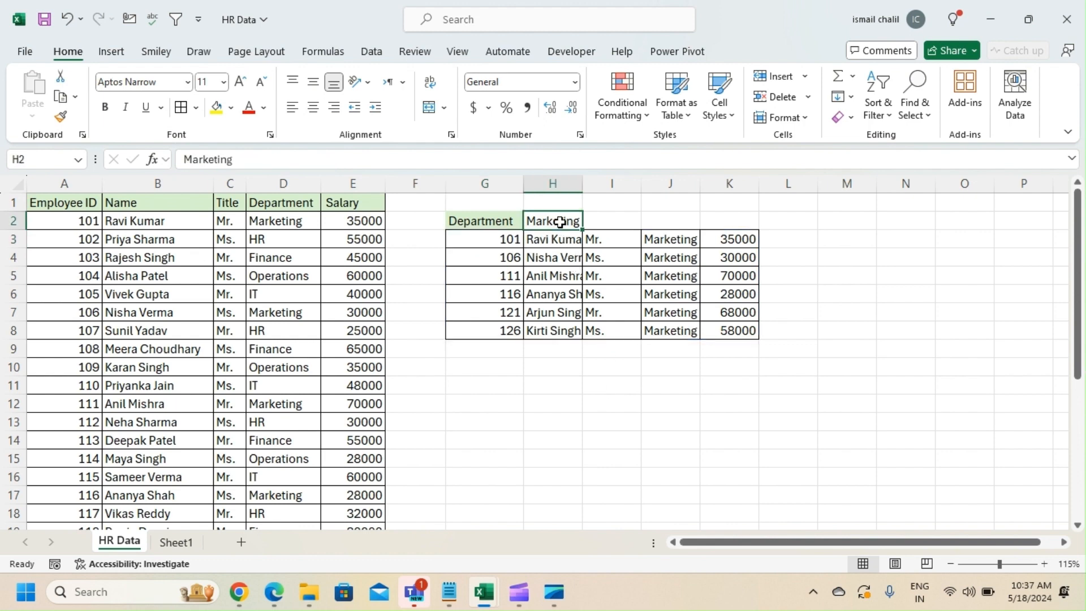
type("F")
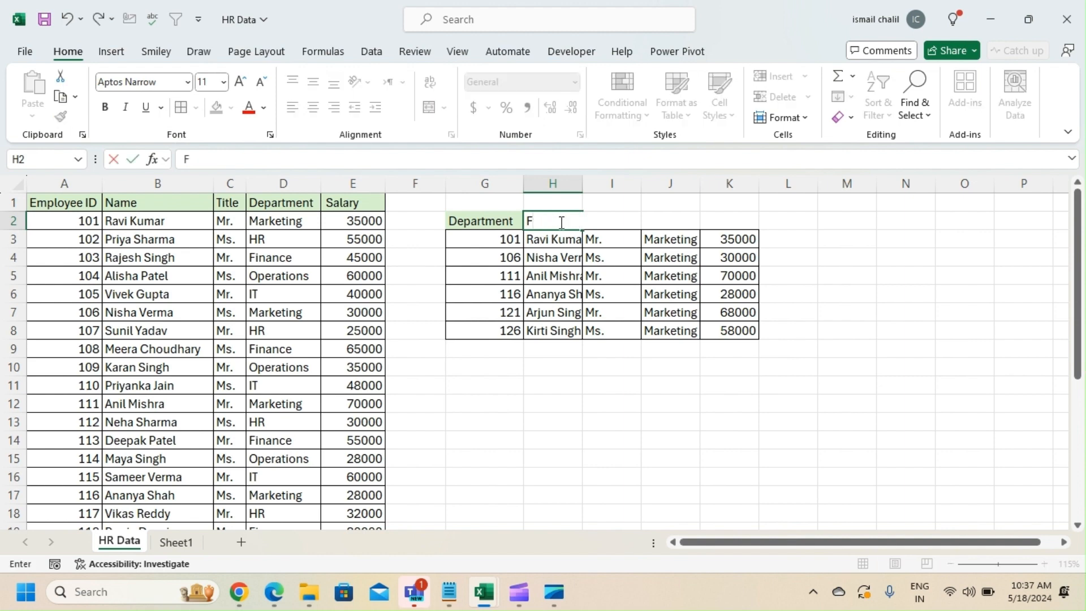
type("inance")
key("Return")
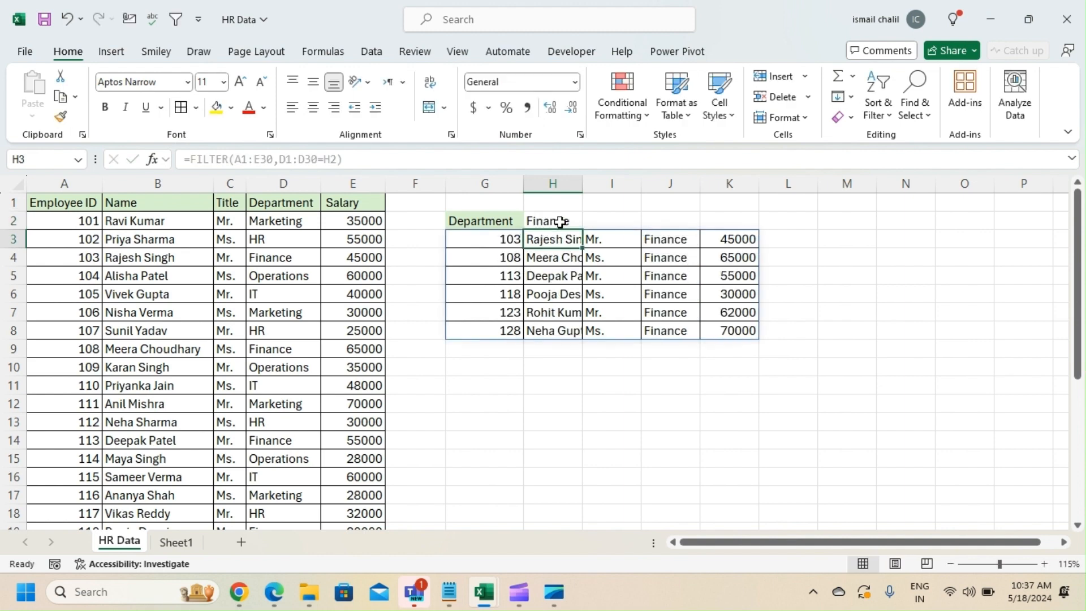
Set the department criterion in H2 to admin, a department missing from the table.
left_click(559, 222)
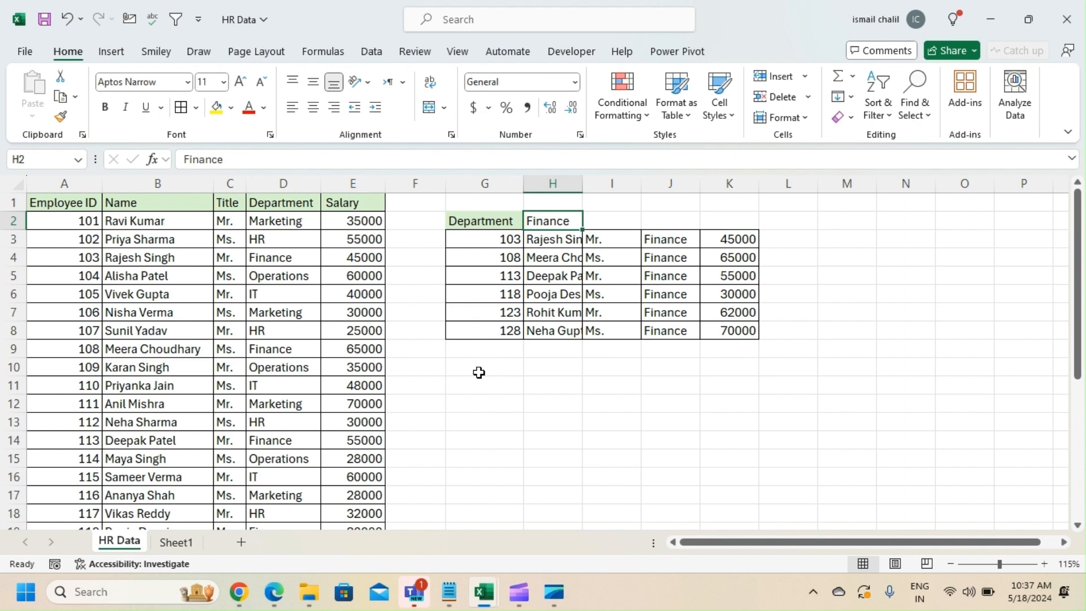
type("admin")
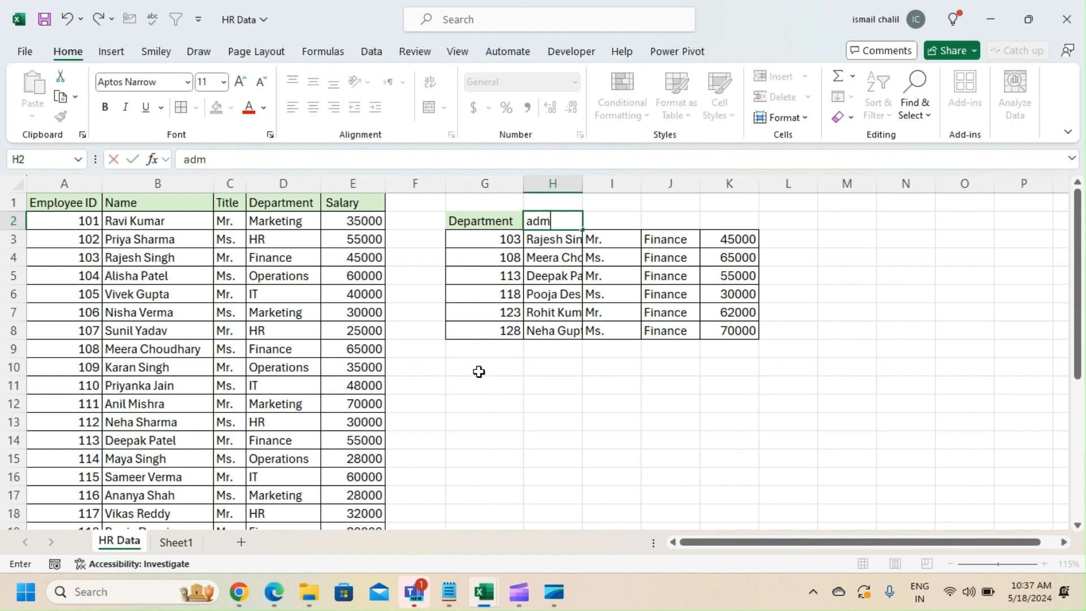
key("Return")
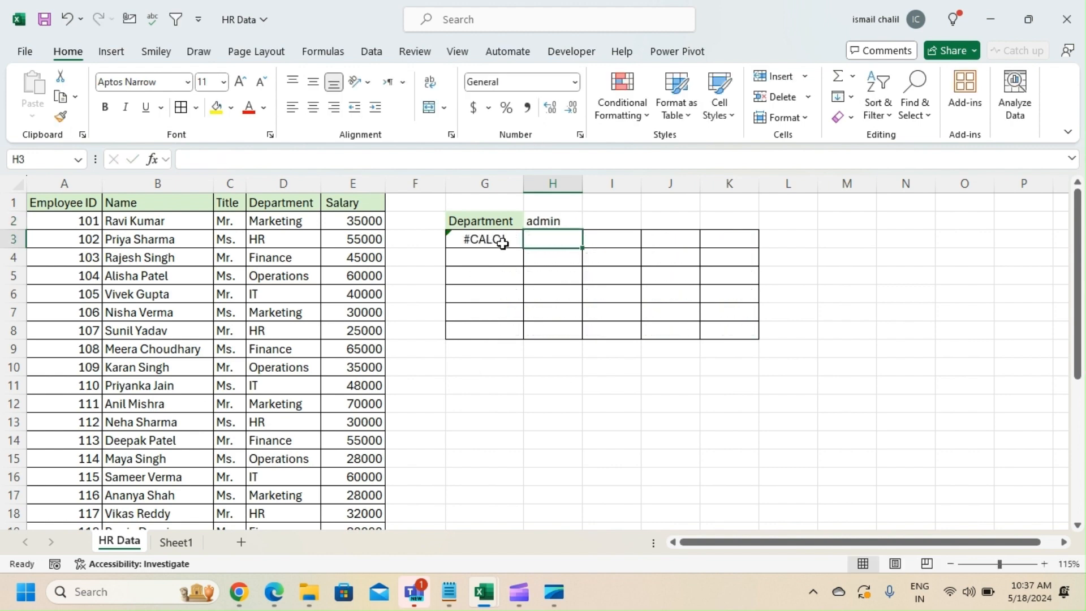
Add "Not Found" as the if_empty argument of the FILTER formula in G3.
left_click(564, 224)
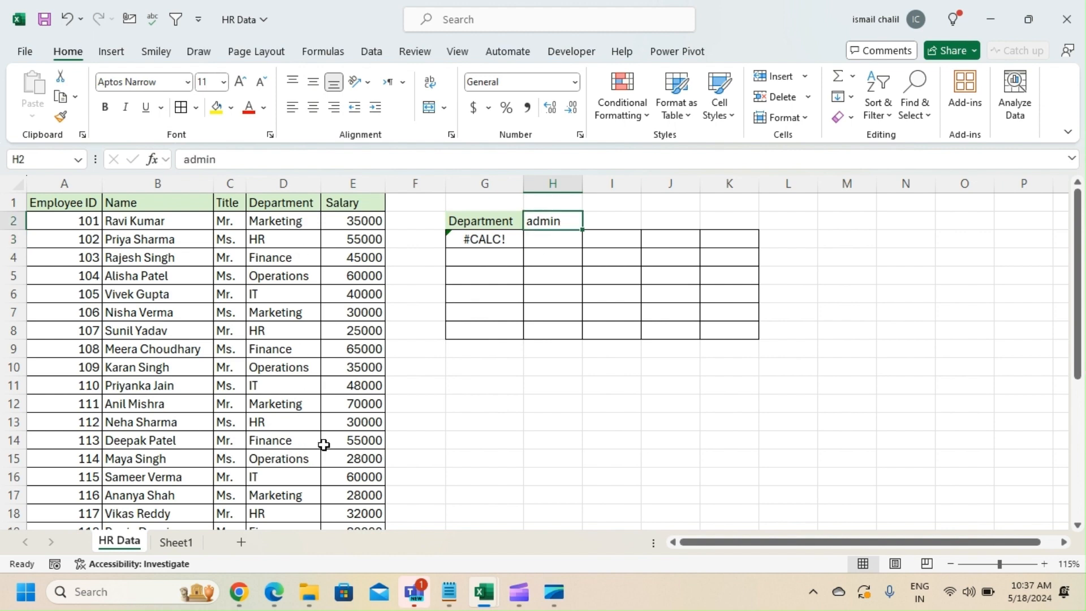
left_click(468, 243)
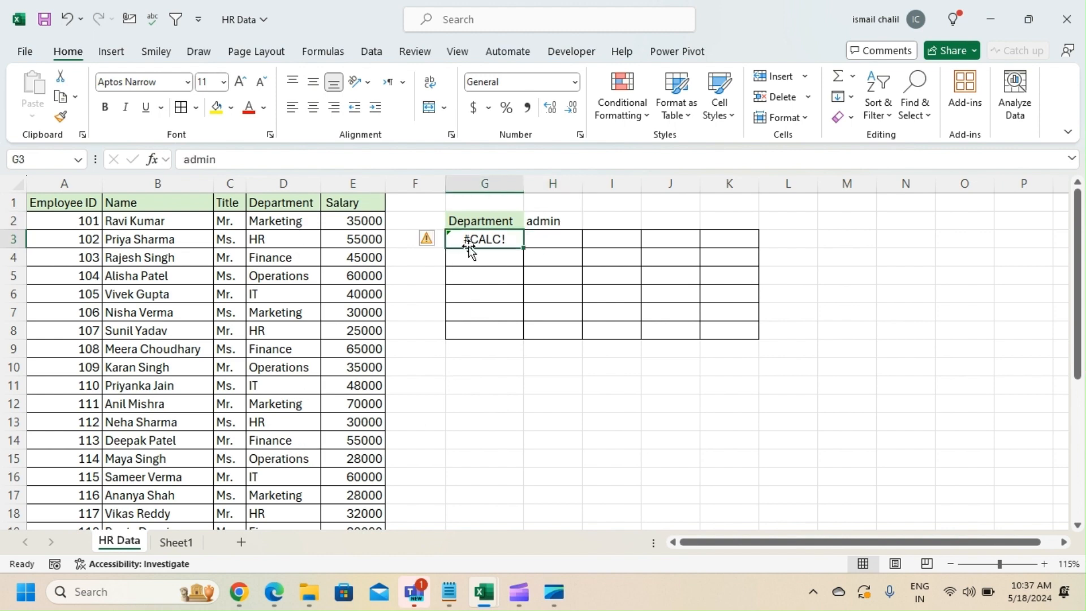
left_click(357, 161)
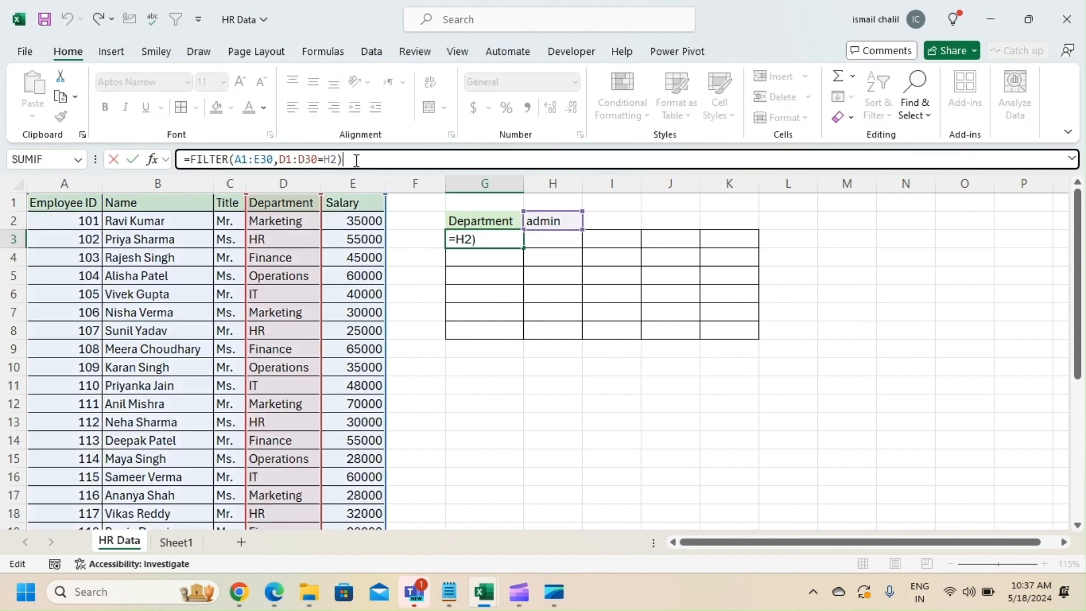
key("BackSpace")
type(",")
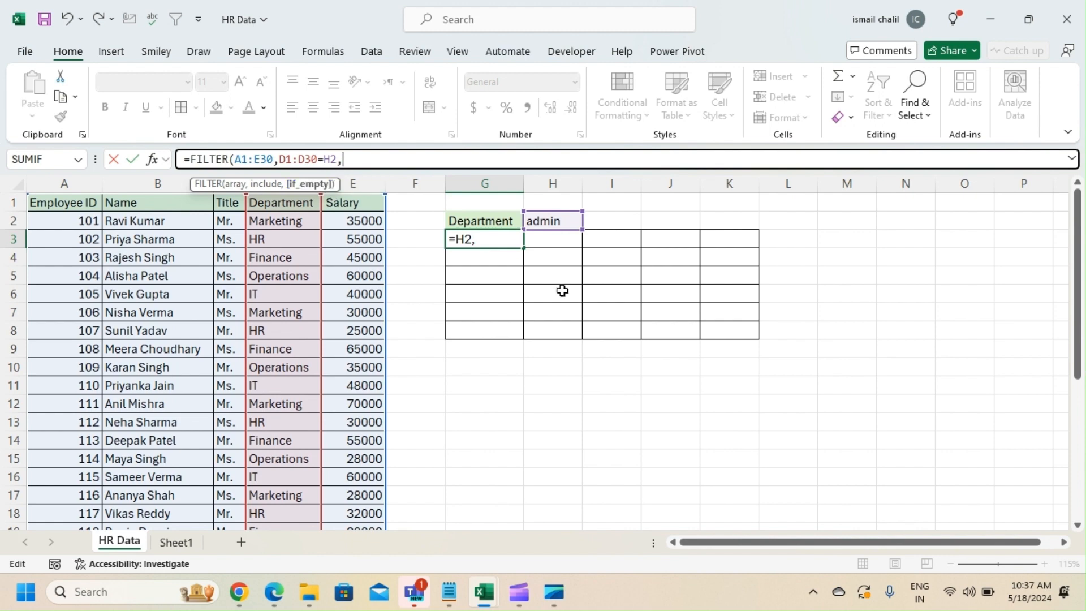
type("\"Not Found\"")
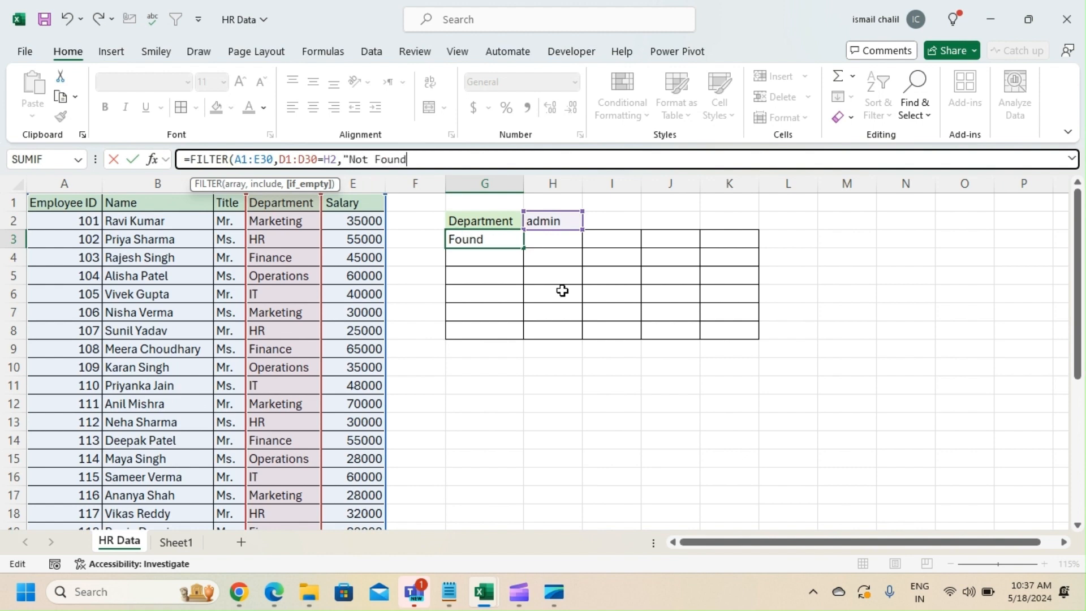
type(")")
key("Return")
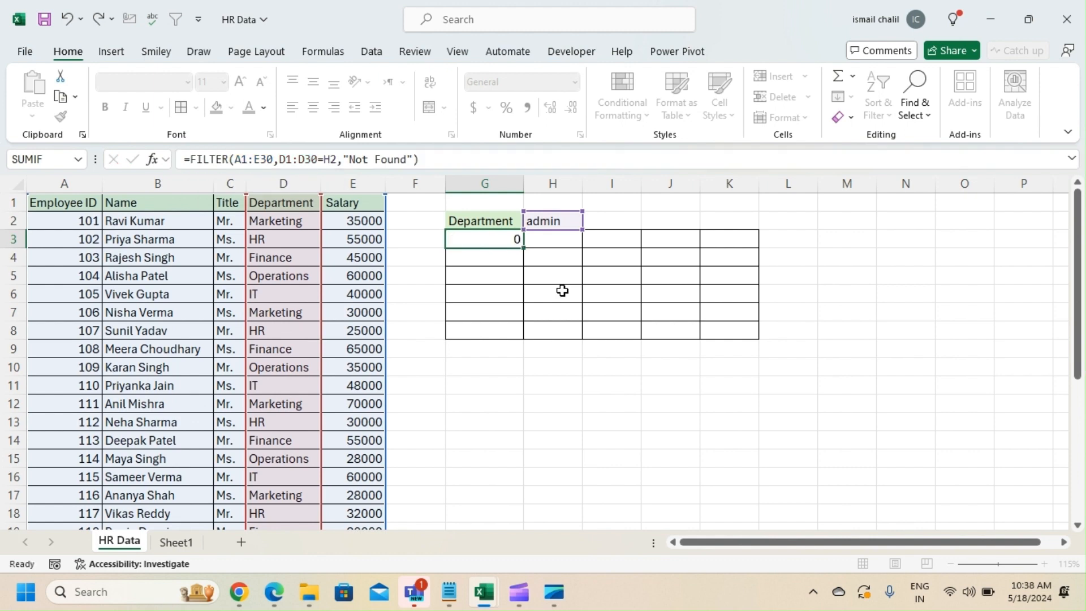
Set the department criterion in H2 to Operations to test the extended formula.
left_click(549, 220)
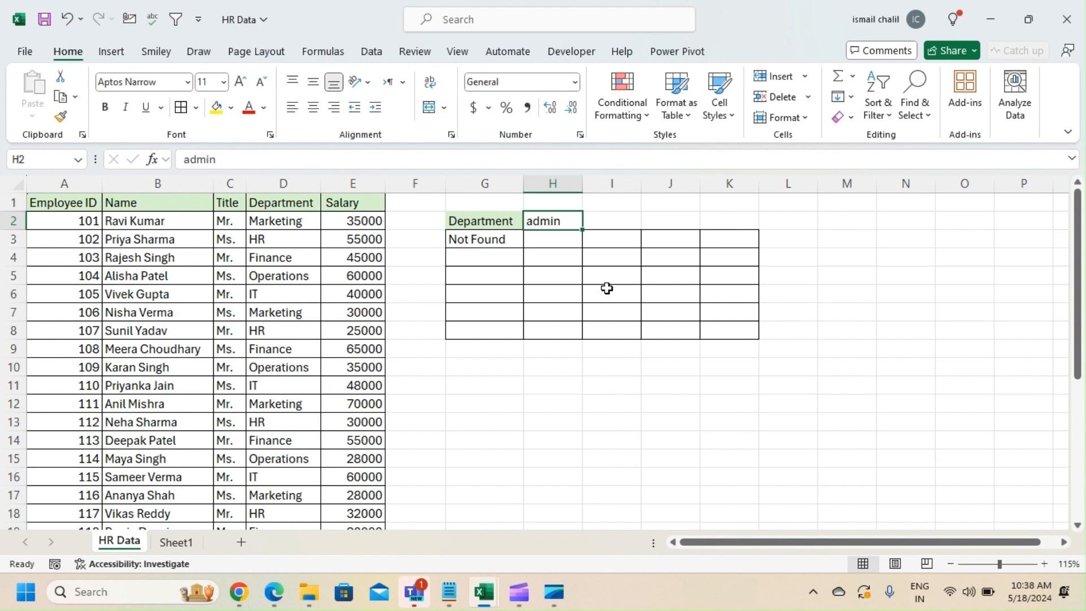
type("Operat")
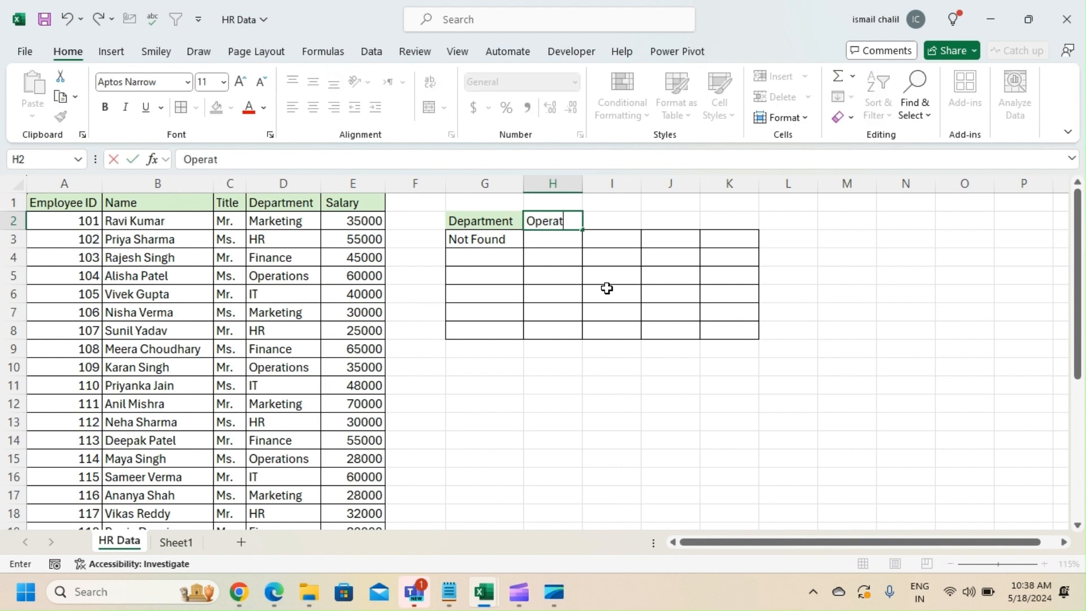
type("ions")
key("Return")
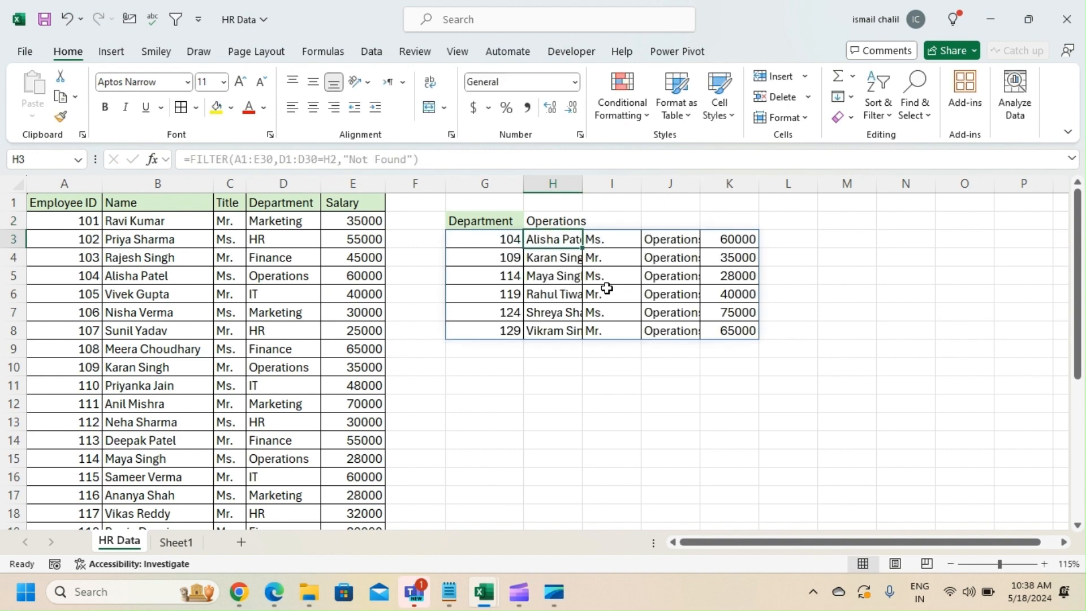
Replace the department criterion in H2 with Admin.
left_click(542, 221)
double_click(544, 224)
double_click(544, 225)
type("Admin")
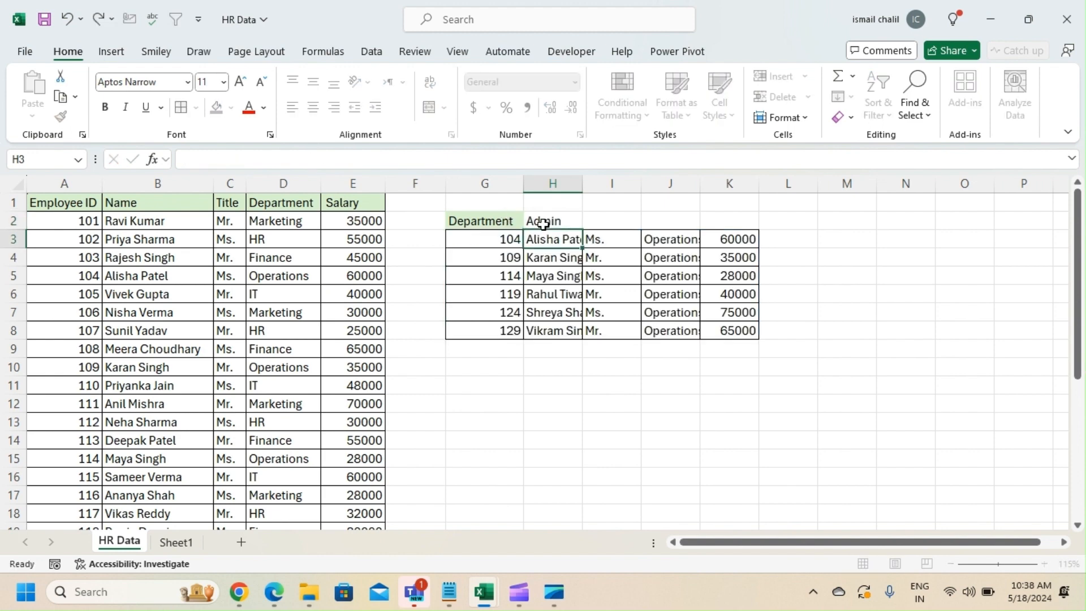
key("Return")
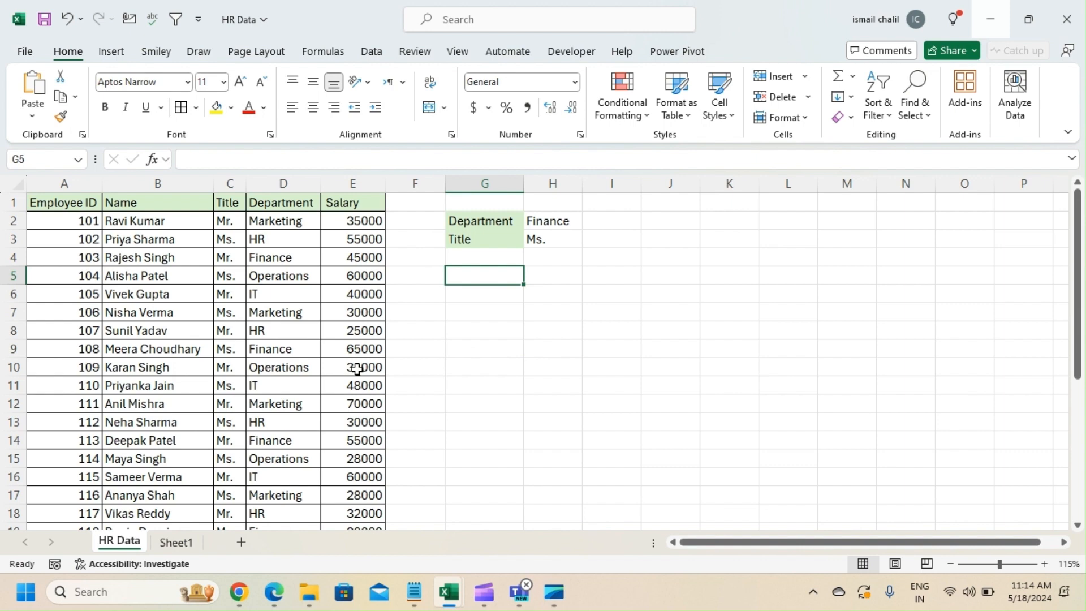
Start a FILTER formula in G5 with the Employee ID and Name columns, A1:B30, as its array.
left_click(561, 224)
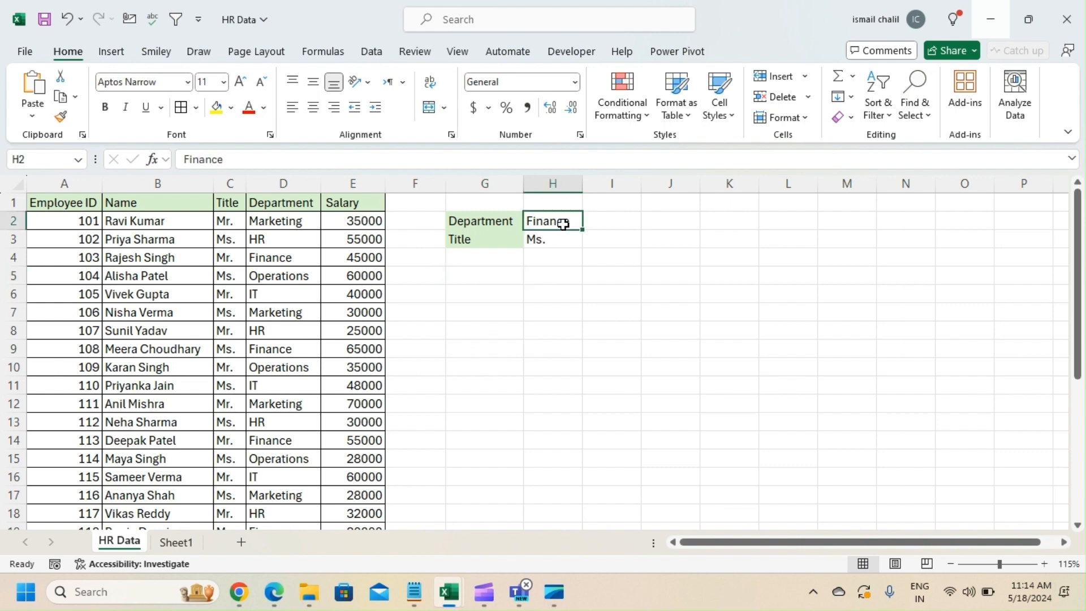
left_click(557, 242)
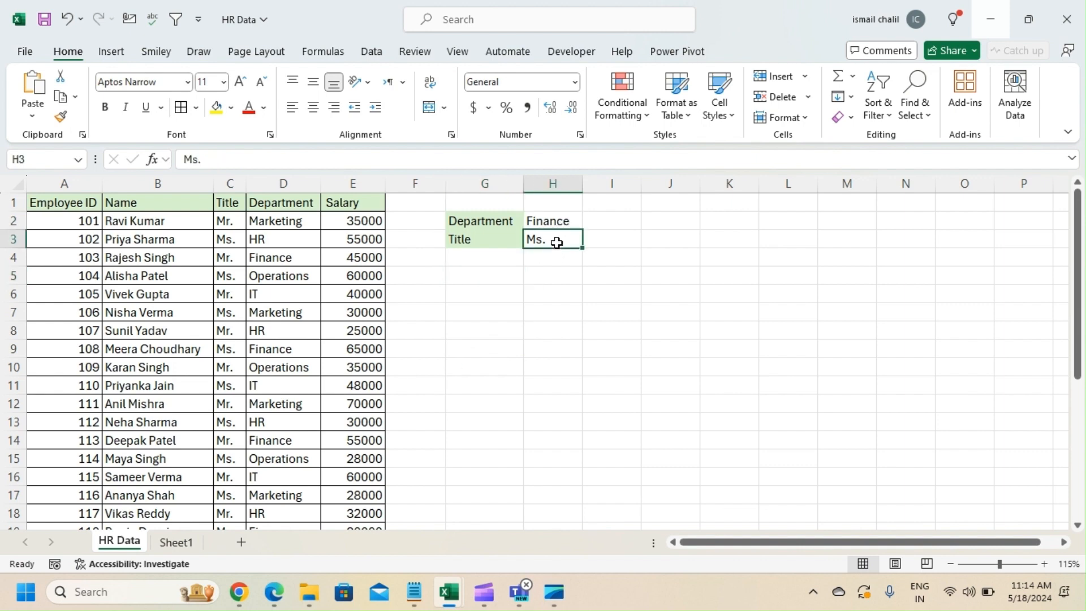
left_click(475, 280)
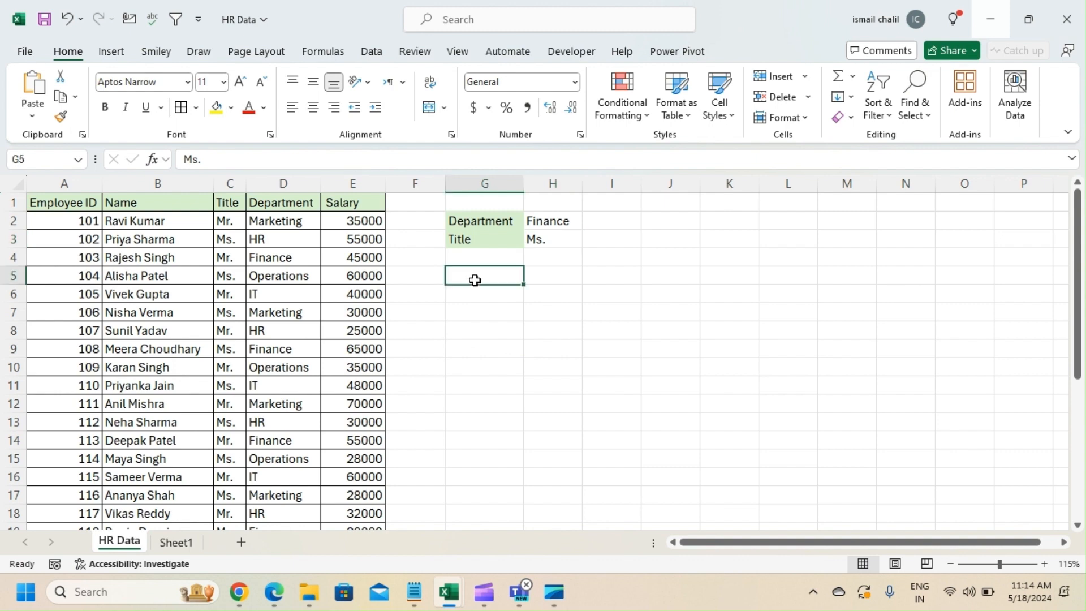
type("=FIL")
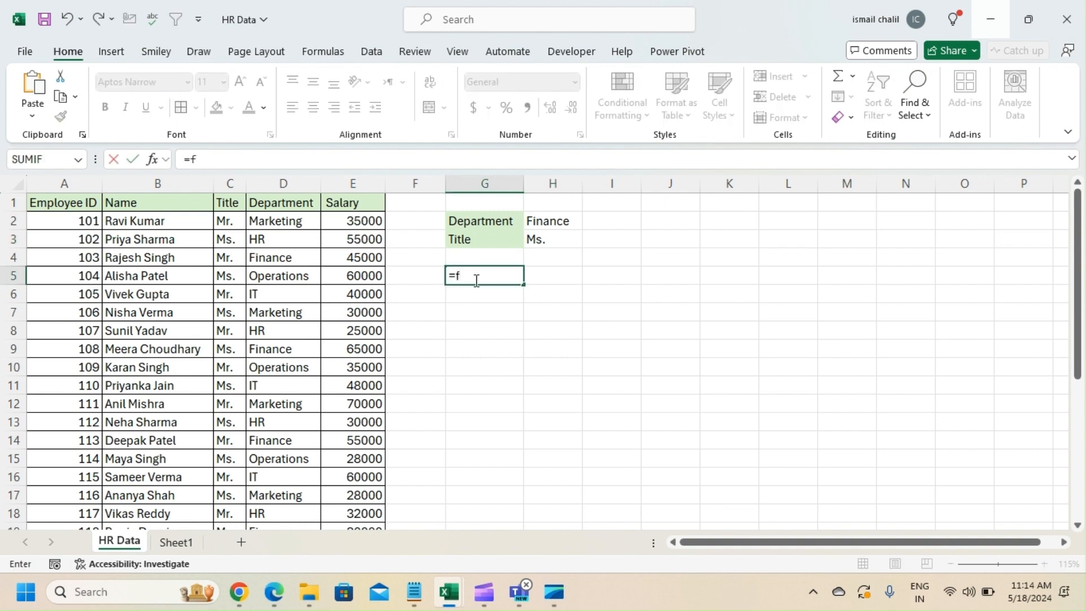
key("Tab")
key("ctrl+Home")
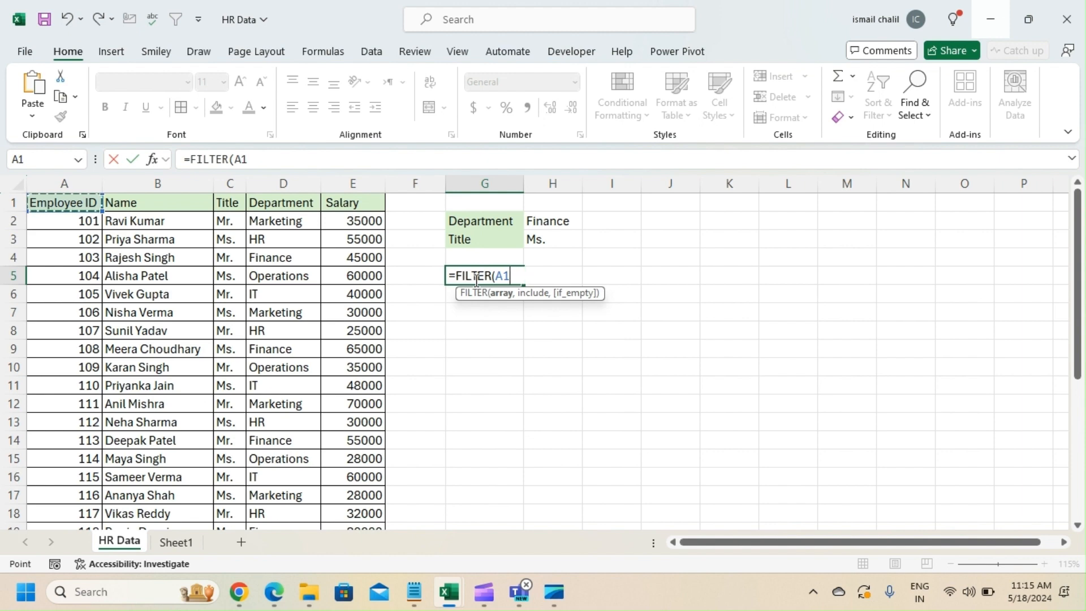
key("shift+Right")
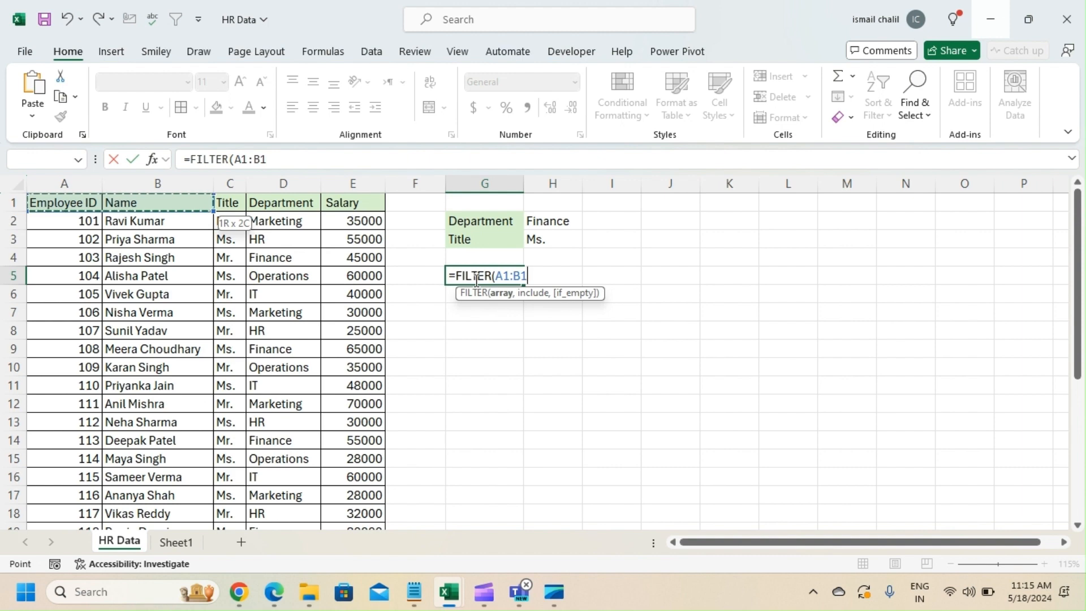
key("shift+Right")
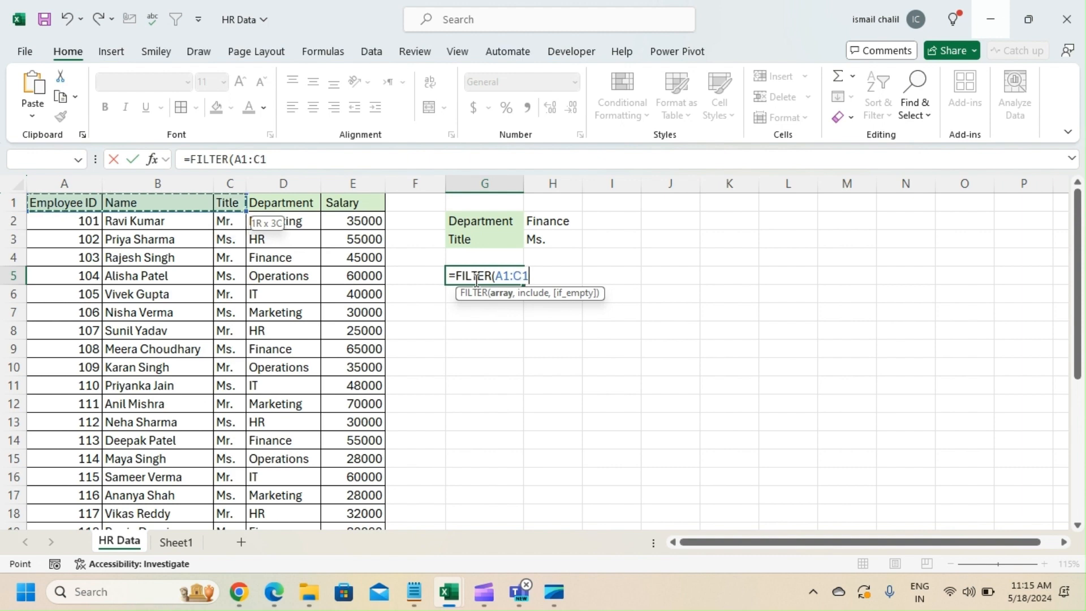
key("shift+Left")
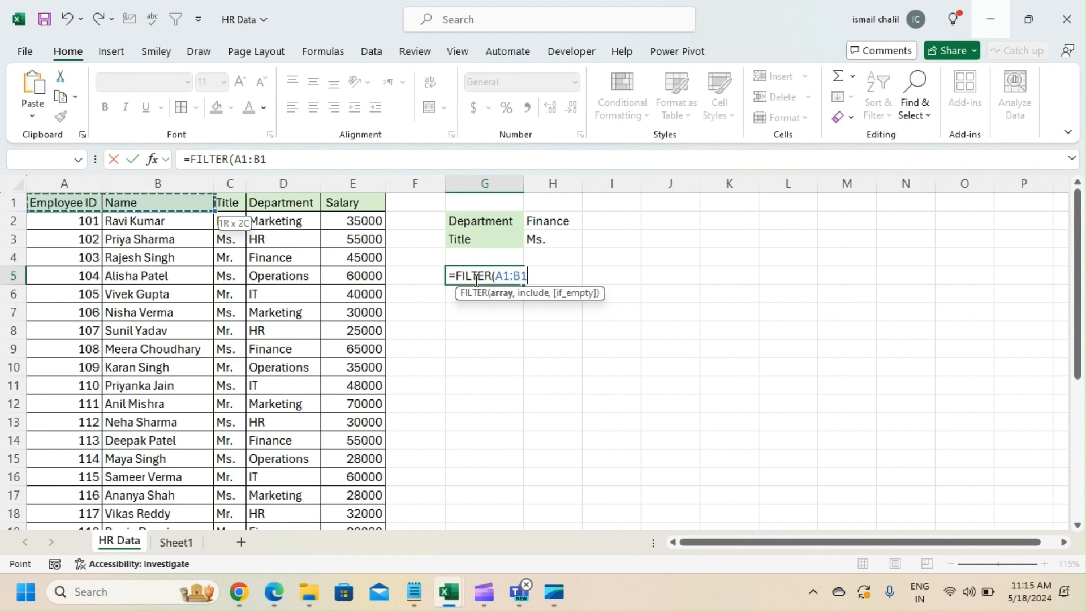
key("ctrl+shift+Down")
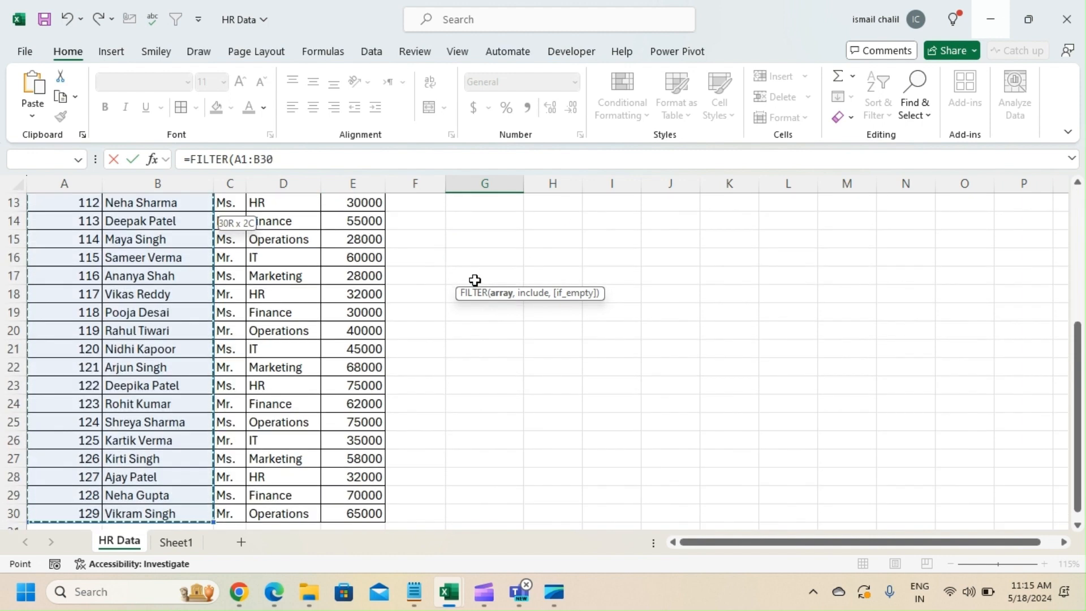
type(",")
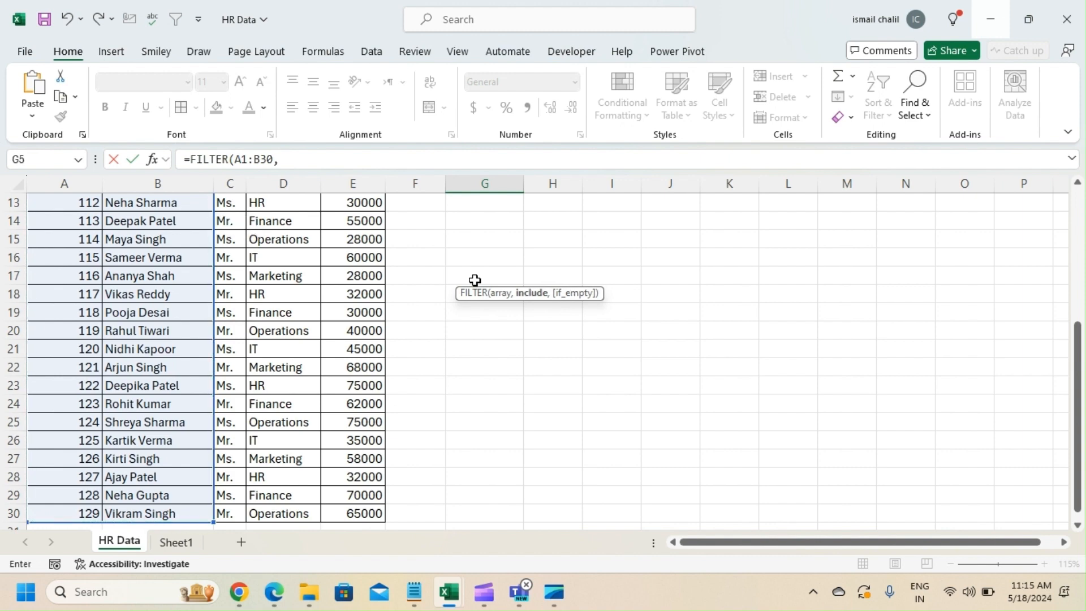
Add the department condition (D1:D30=H2) to the include argument, followed by * for an AND combination.
scroll(474, 280, "up", 4)
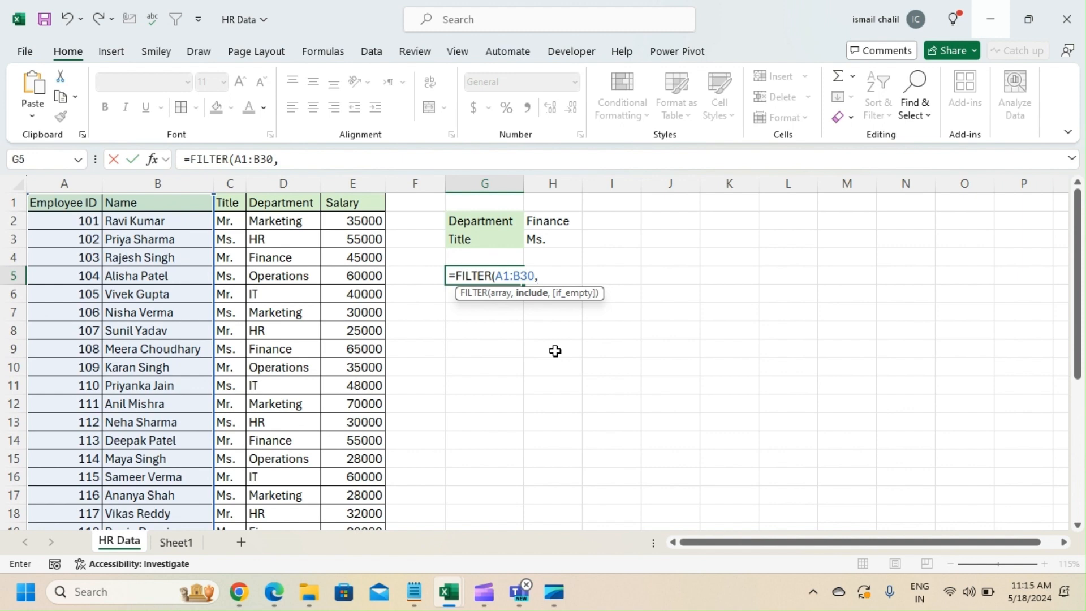
type("(")
left_click(278, 205)
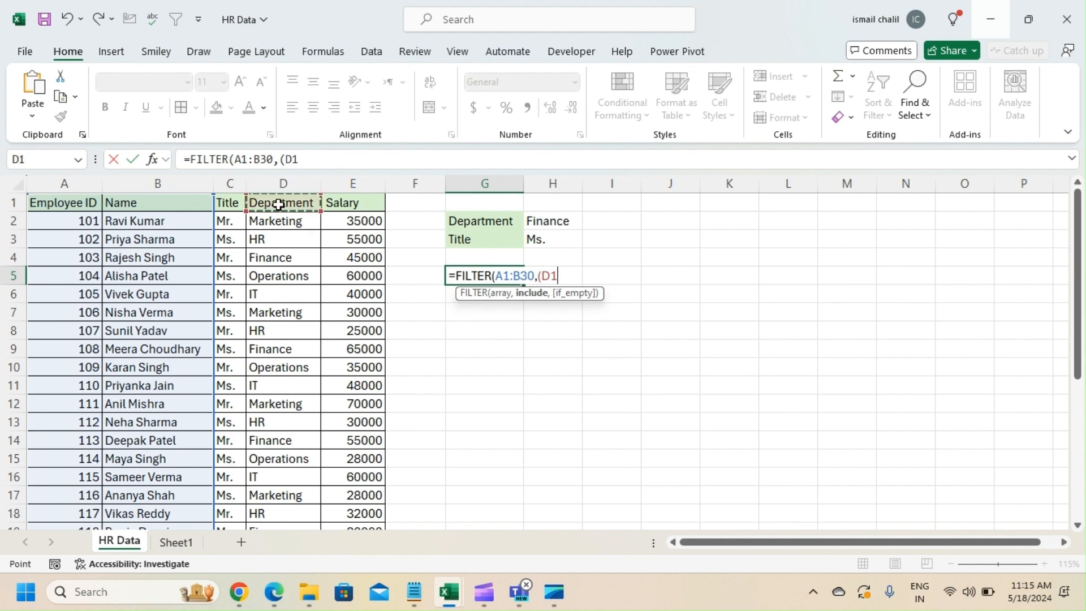
left_click_drag(278, 205, 283, 525)
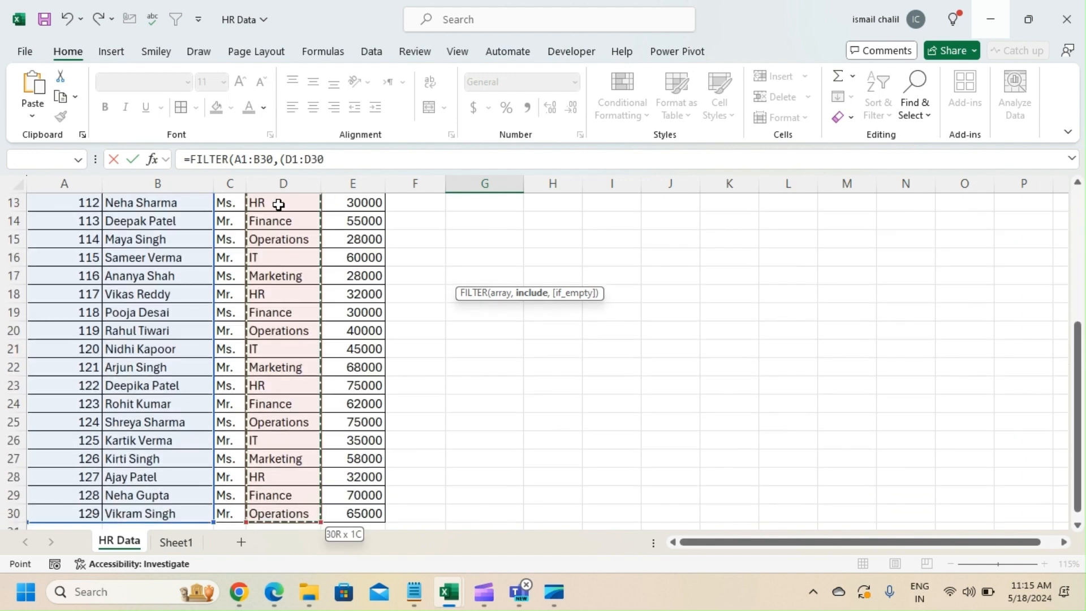
scroll(286, 239, "up", 2)
scroll(286, 239, "up", 1)
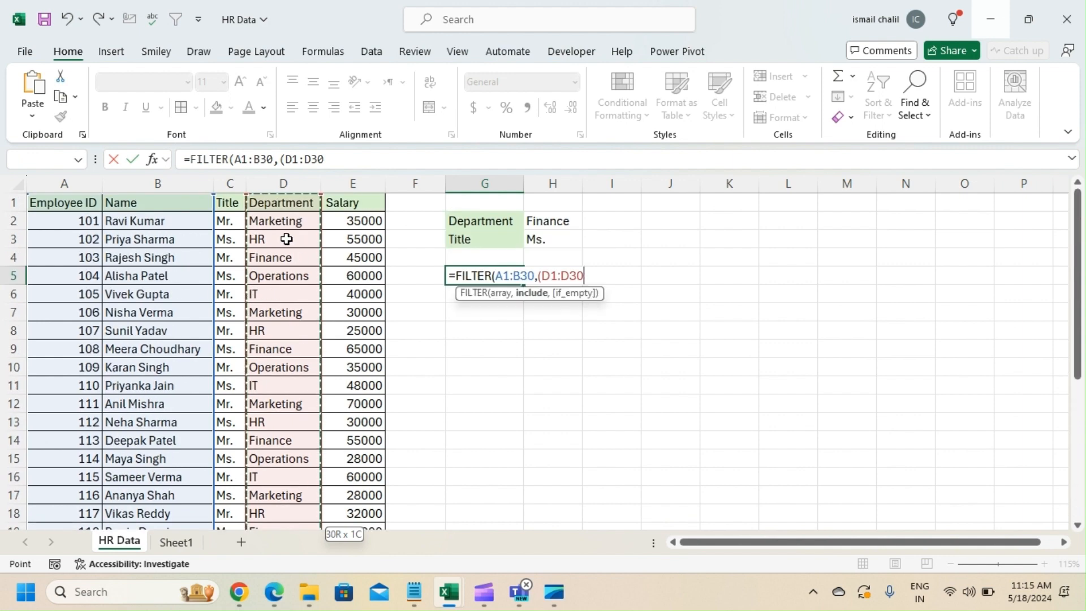
type("=")
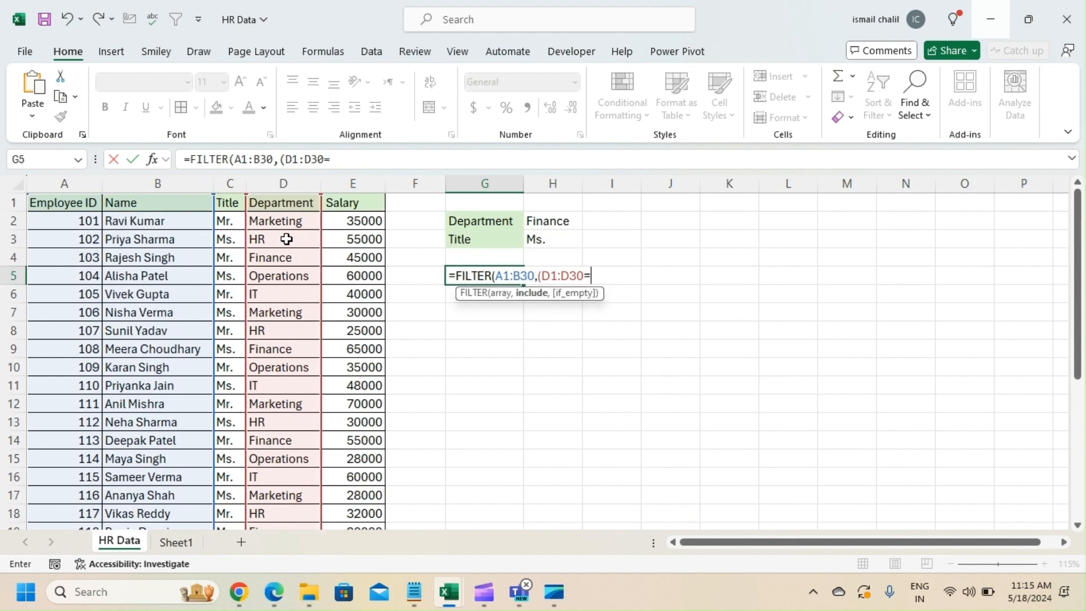
left_click(560, 222)
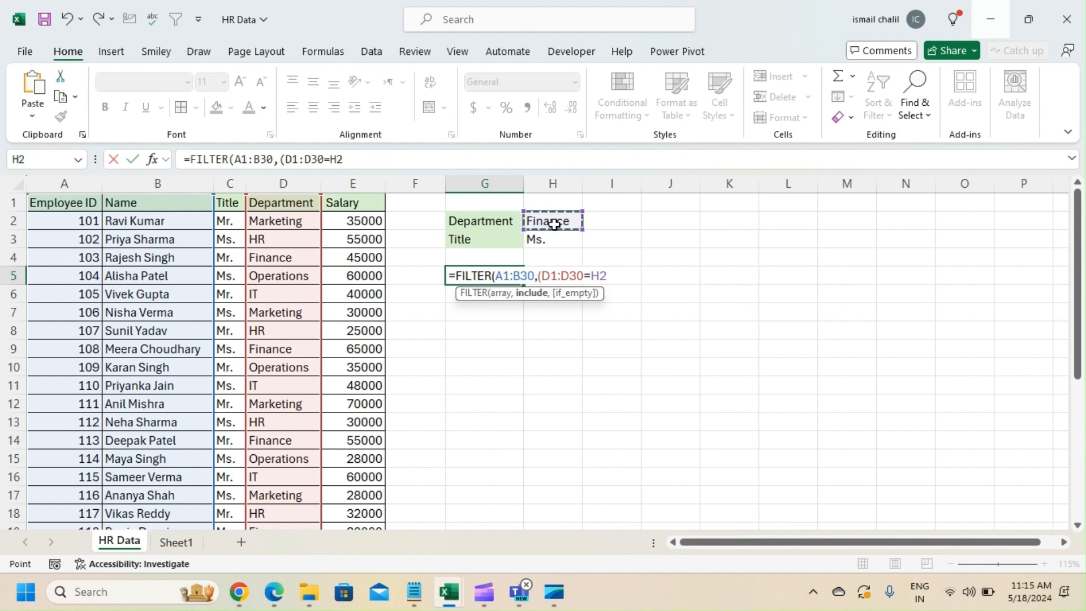
type(",")
type(")*")
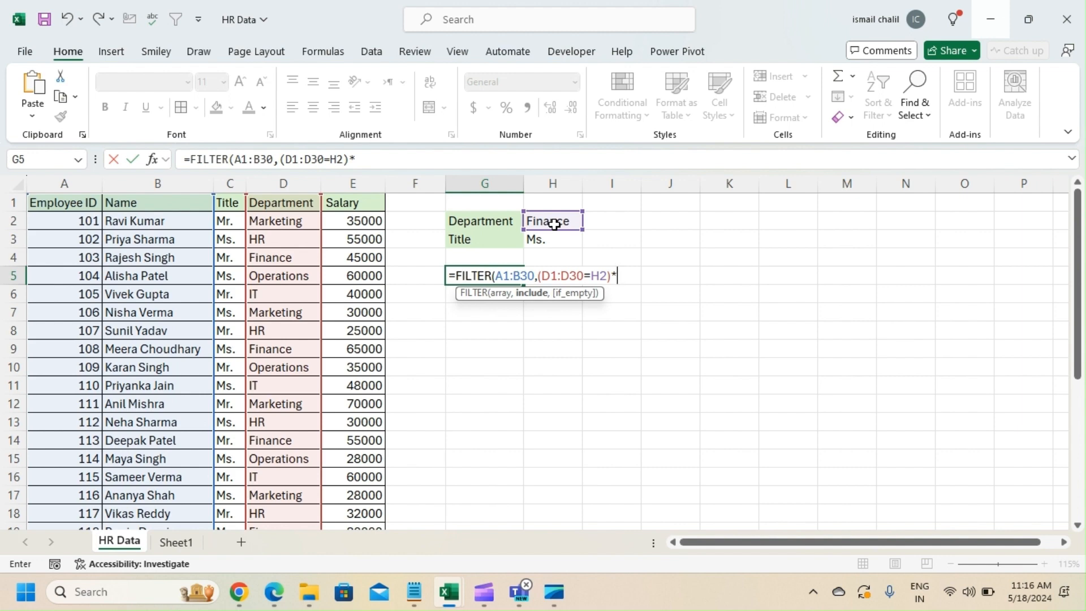
Add the title condition (C1:C30=H3) to the include argument and enter the completed FILTER formula in G5.
type("(")
left_click(228, 203)
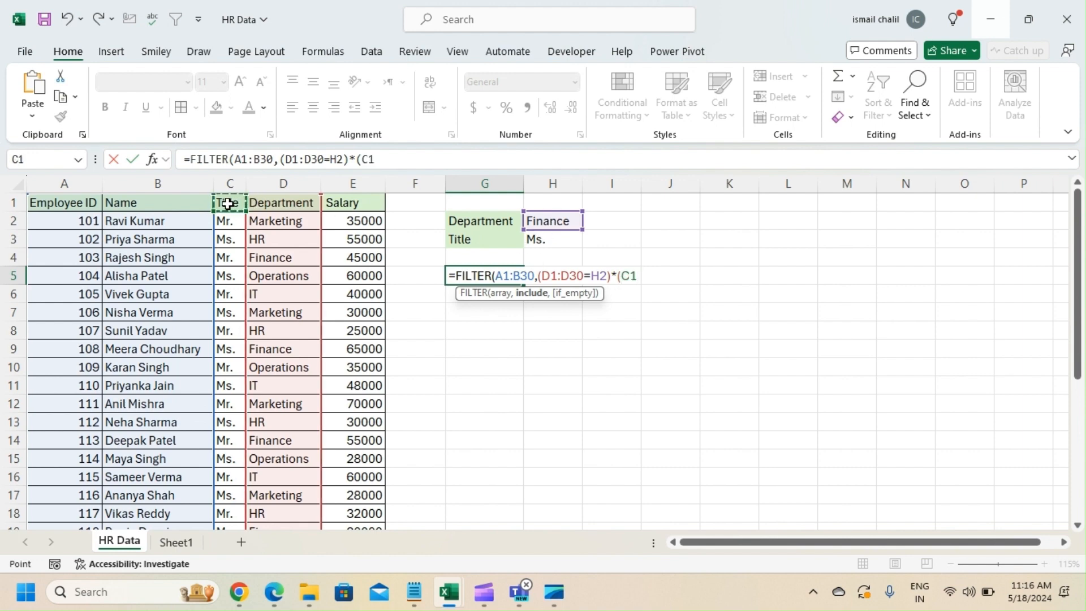
key("ctrl+shift+Down")
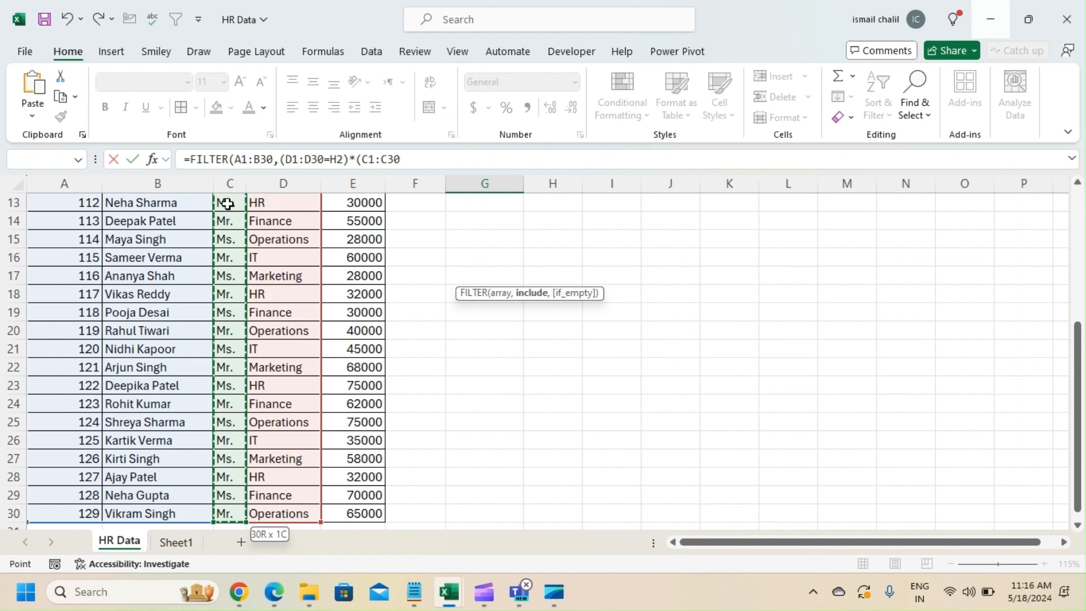
type("=")
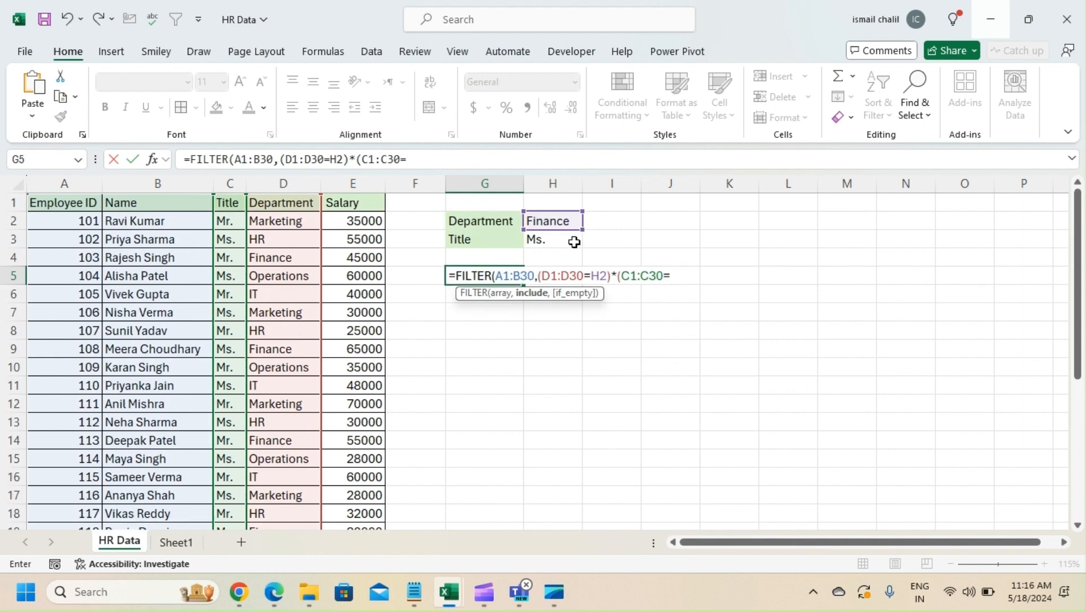
left_click(574, 242)
type(")")
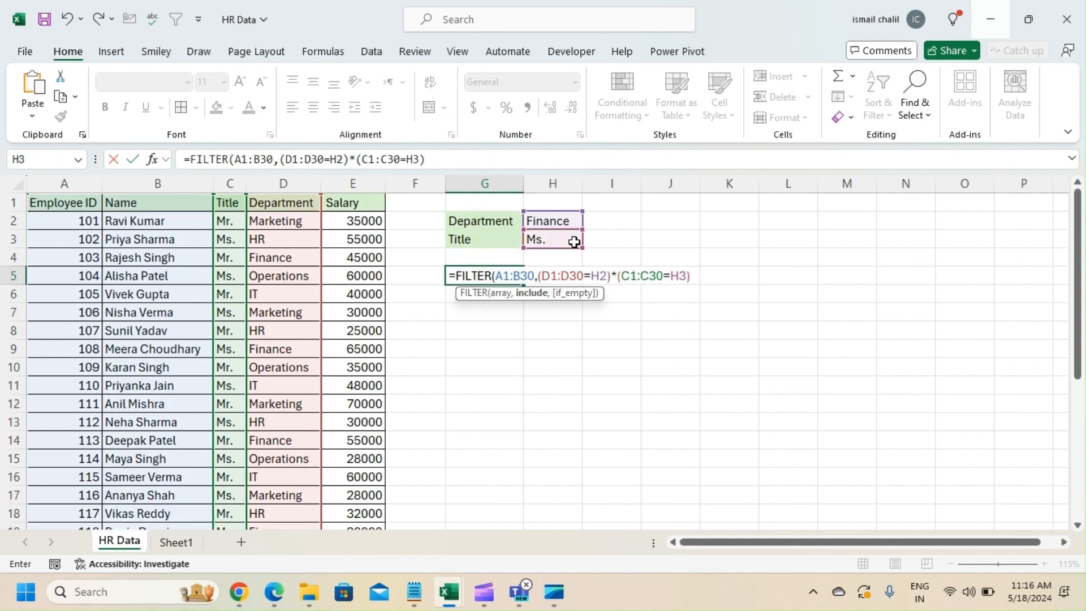
type("))")
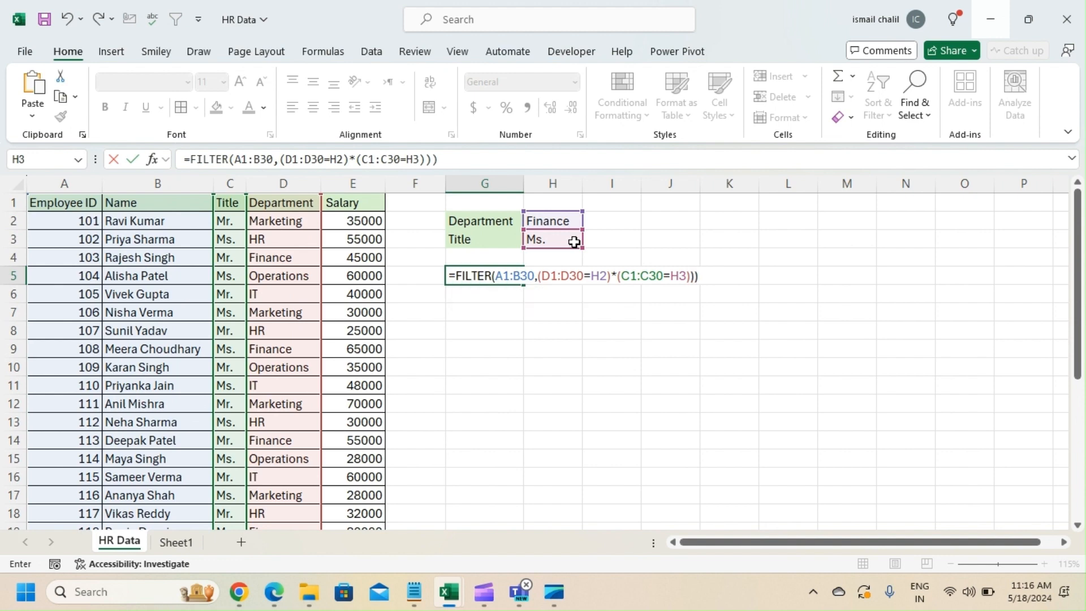
key("Return")
key("Return")
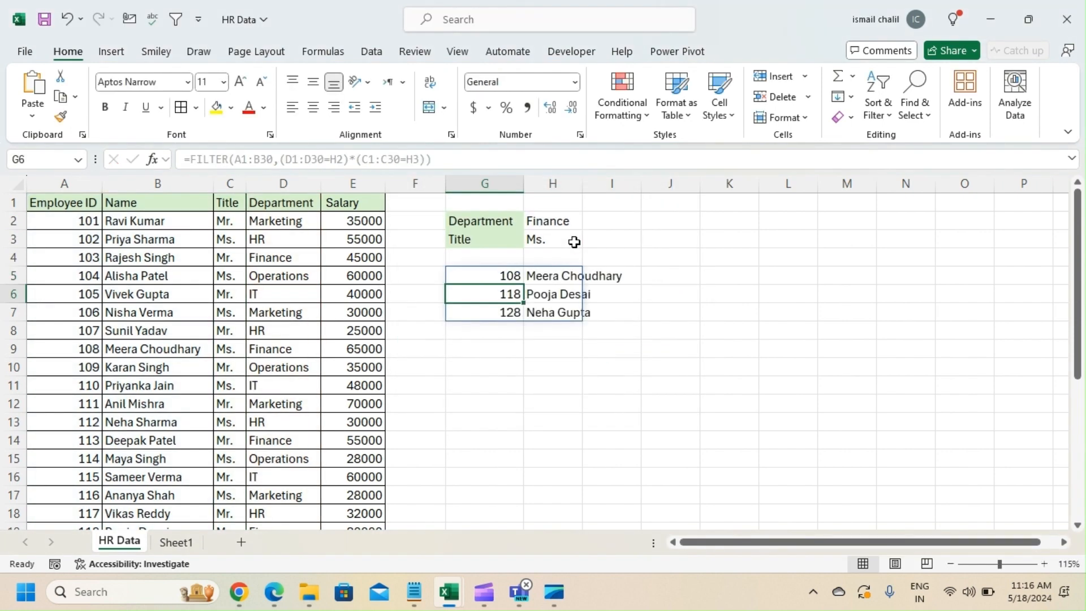
Check the title and department in row 4 against the criteria, and fill the matching cells C9 and D9 with yellow.
left_click(483, 272)
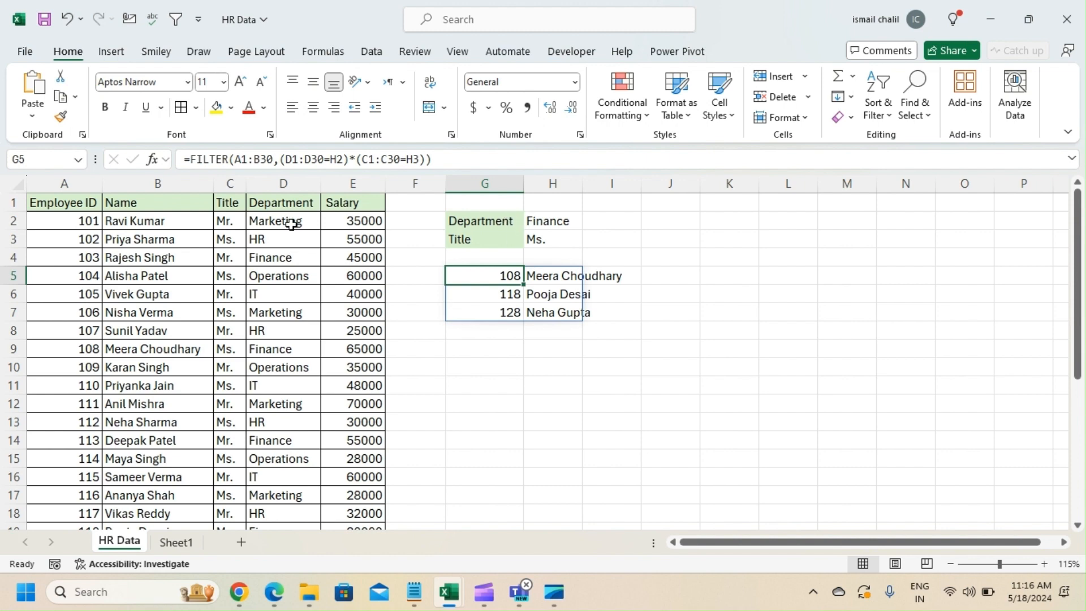
left_click(290, 258)
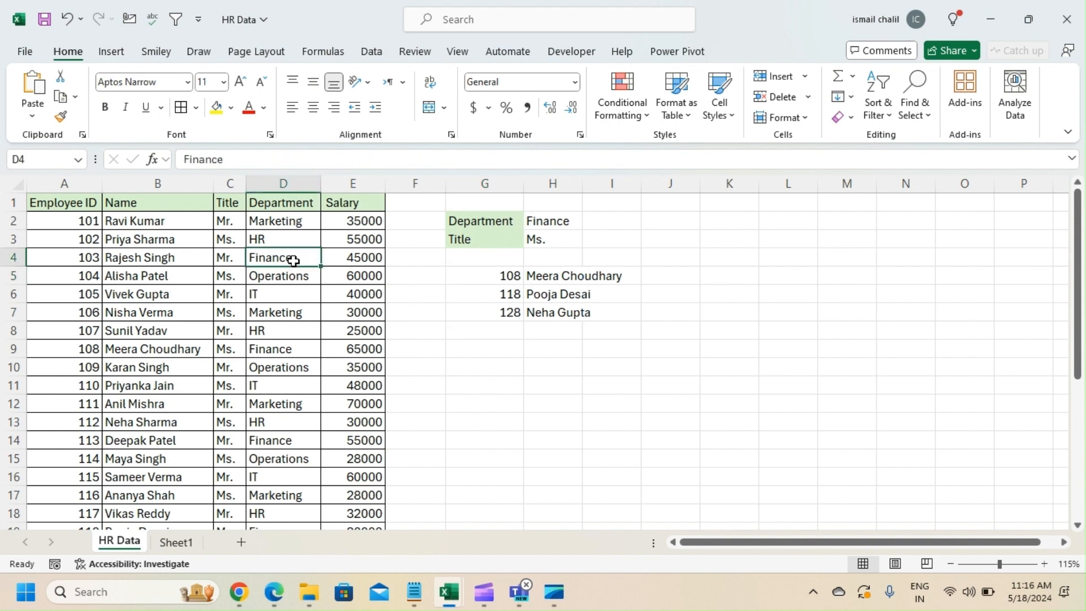
left_click(228, 257)
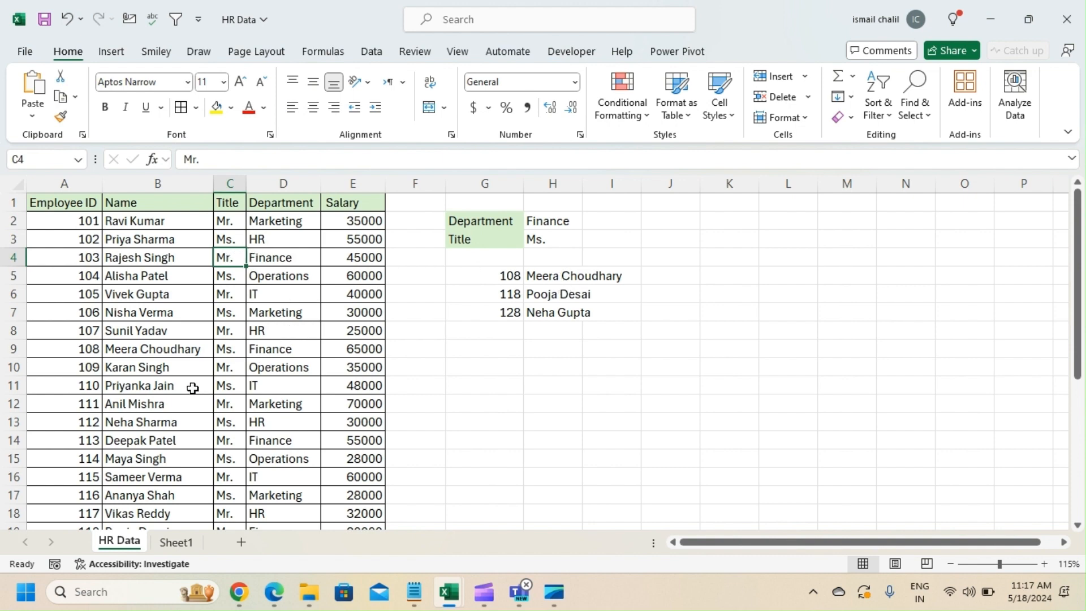
left_click(288, 350)
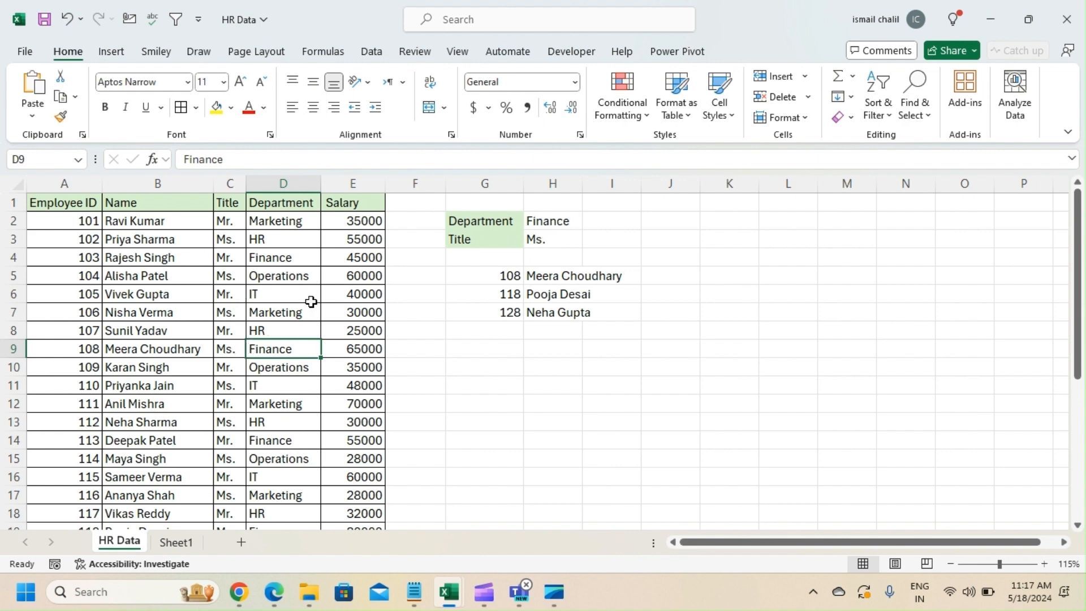
left_click(235, 351)
left_click(279, 350)
left_click(218, 110)
left_click(226, 349)
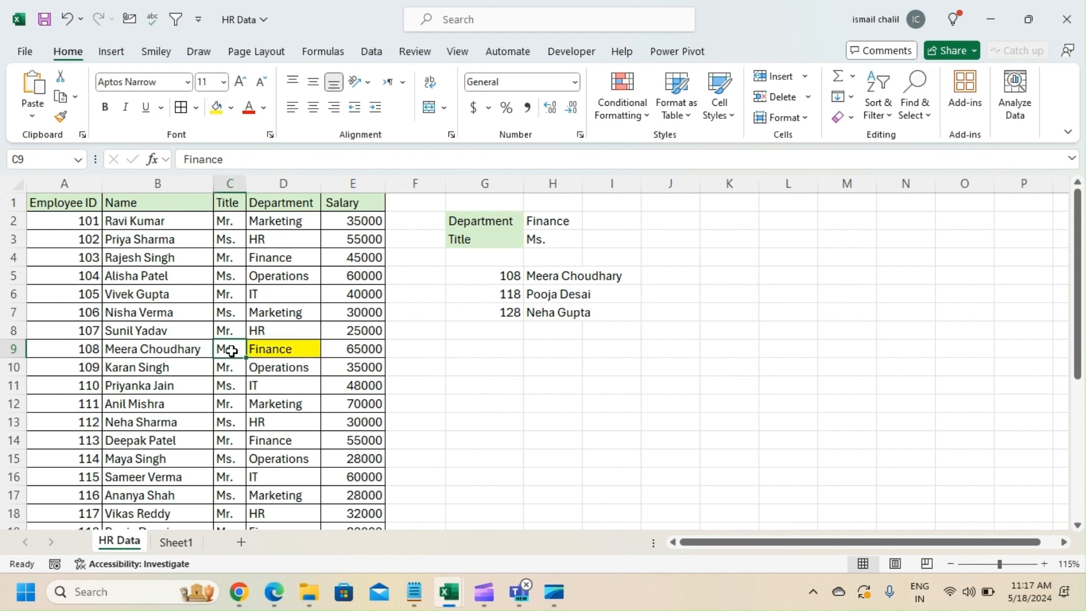
left_click(216, 108)
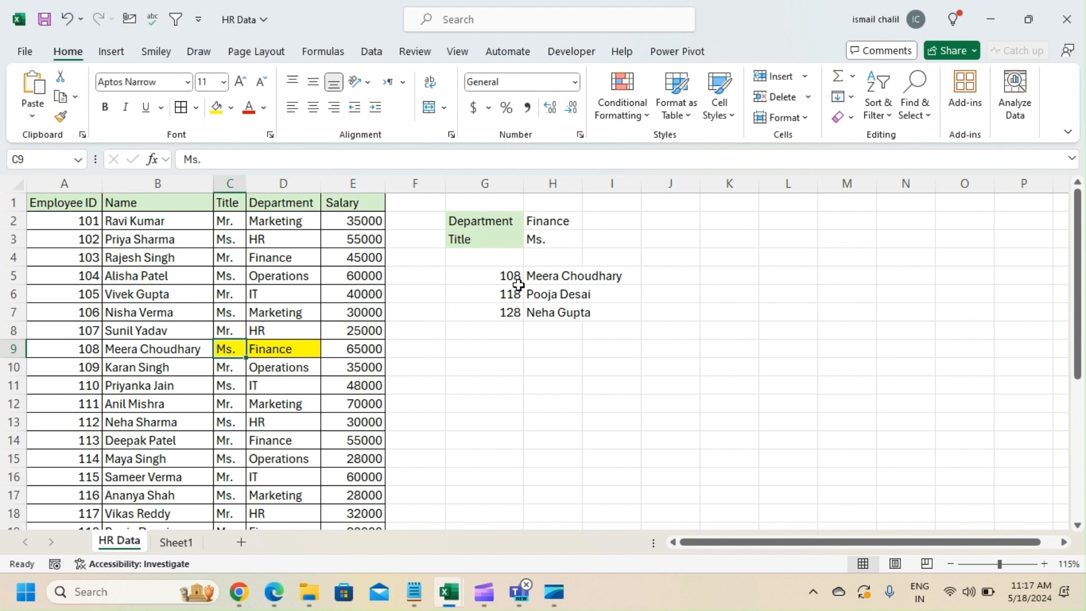
left_click(273, 349)
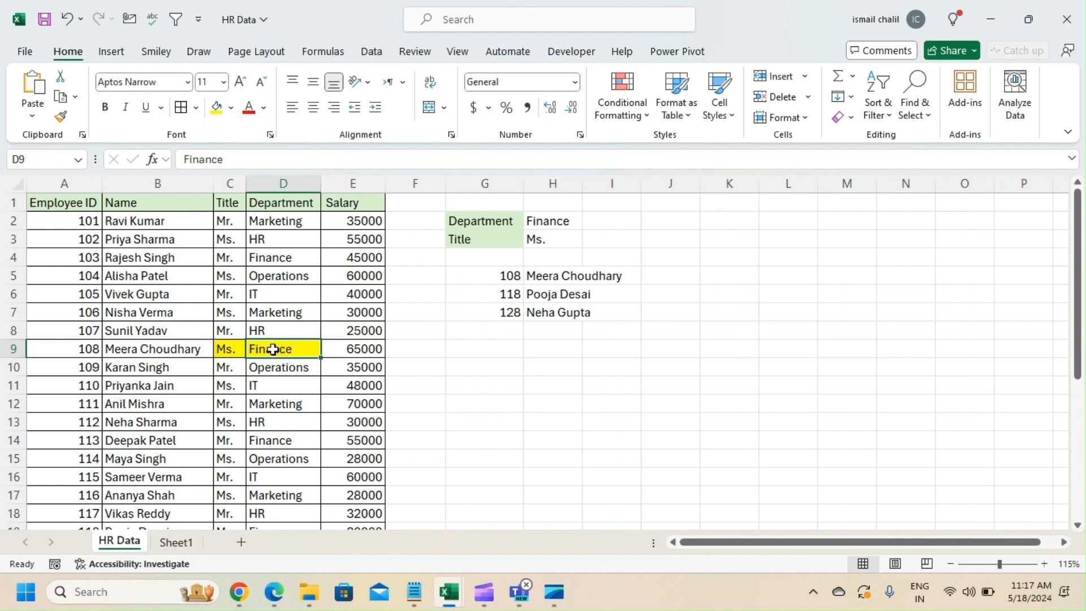
left_click(232, 351)
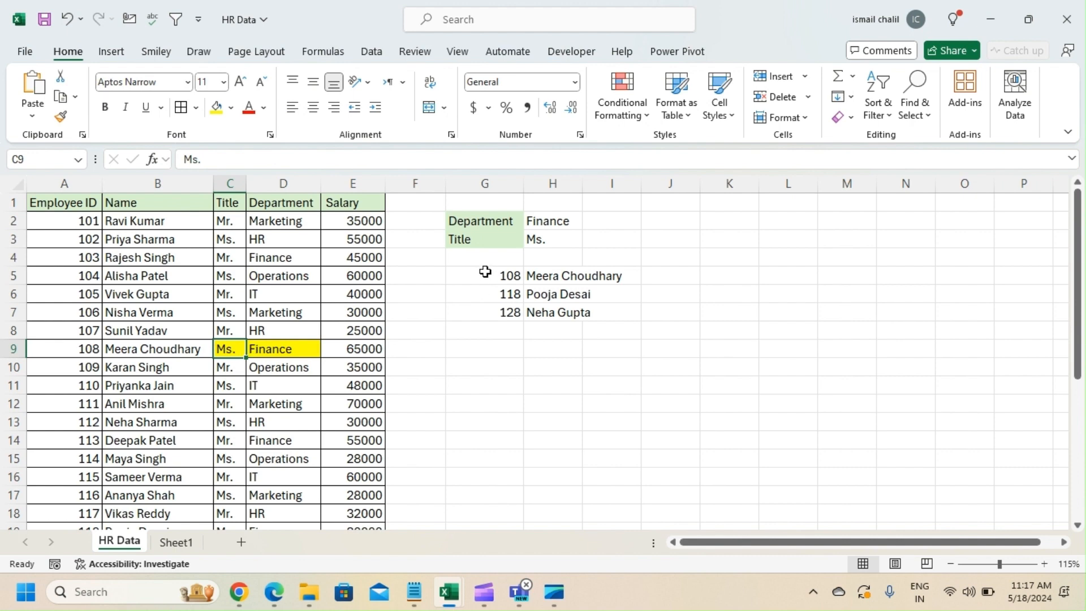
Replace the * between the two conditions in G5's FILTER formula with + for an OR combination.
left_click(485, 278)
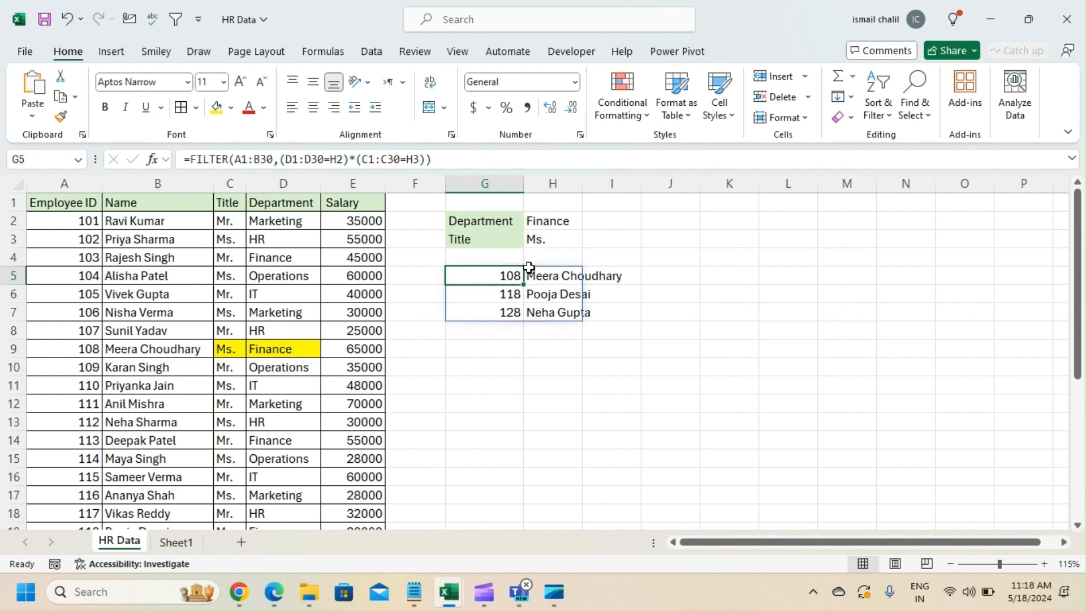
left_click(488, 353)
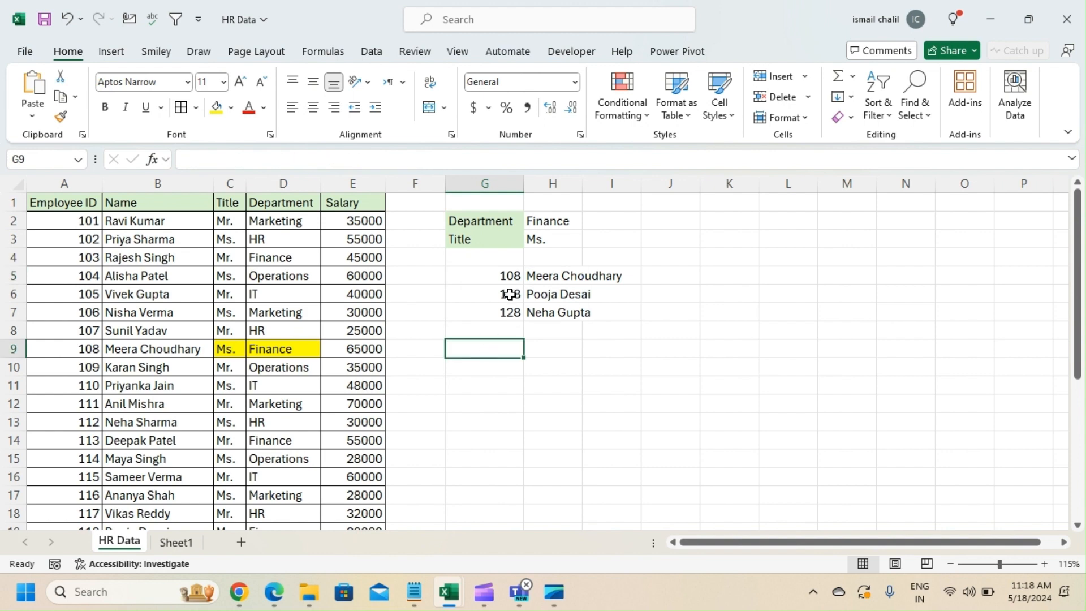
left_click(505, 275)
left_click(356, 158)
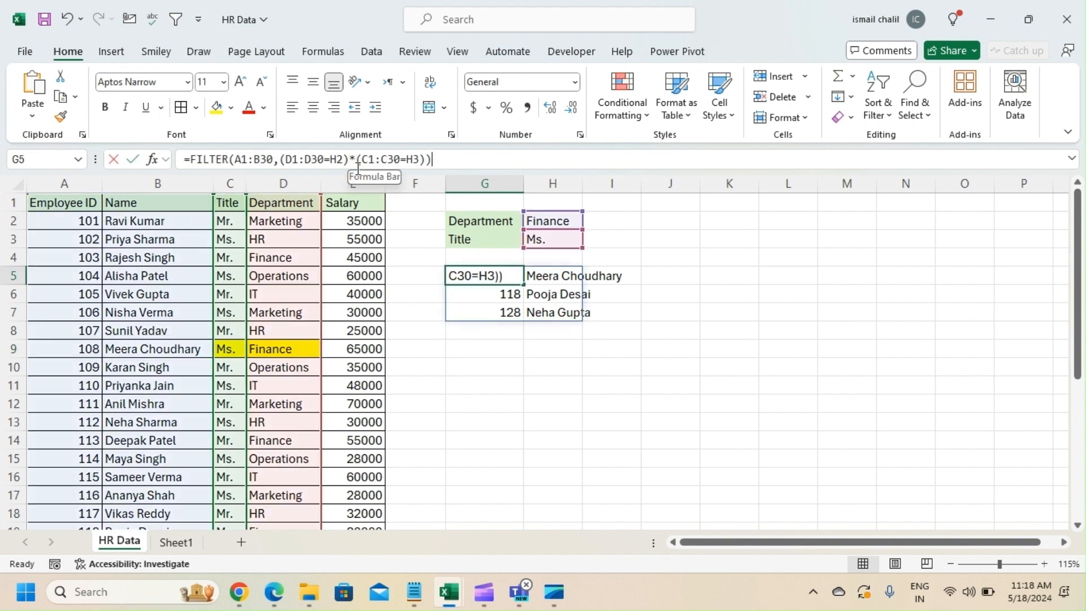
key("BackSpace")
type("+")
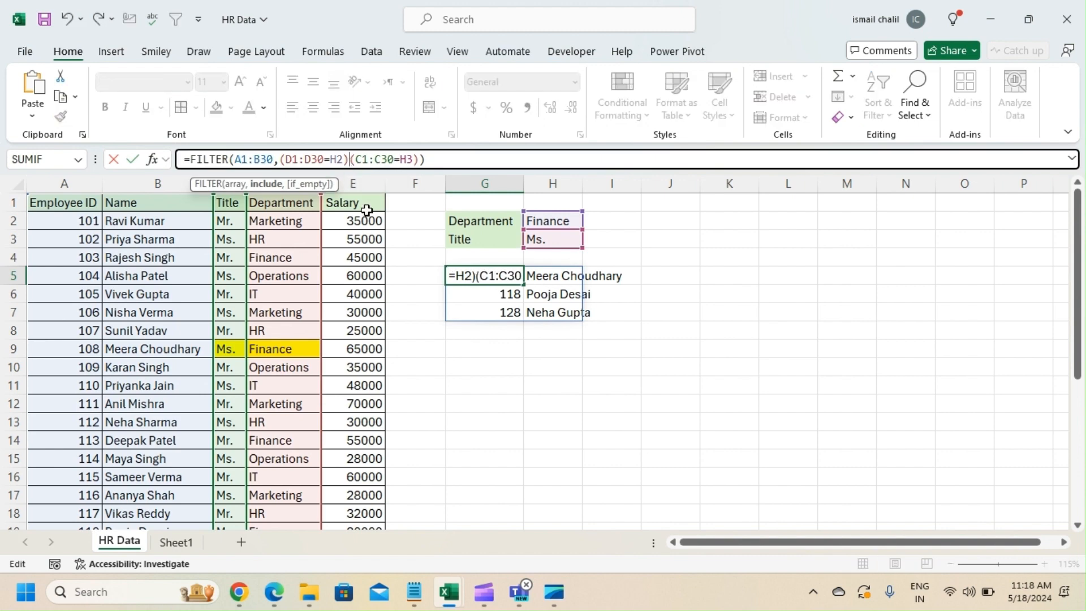
key("Return")
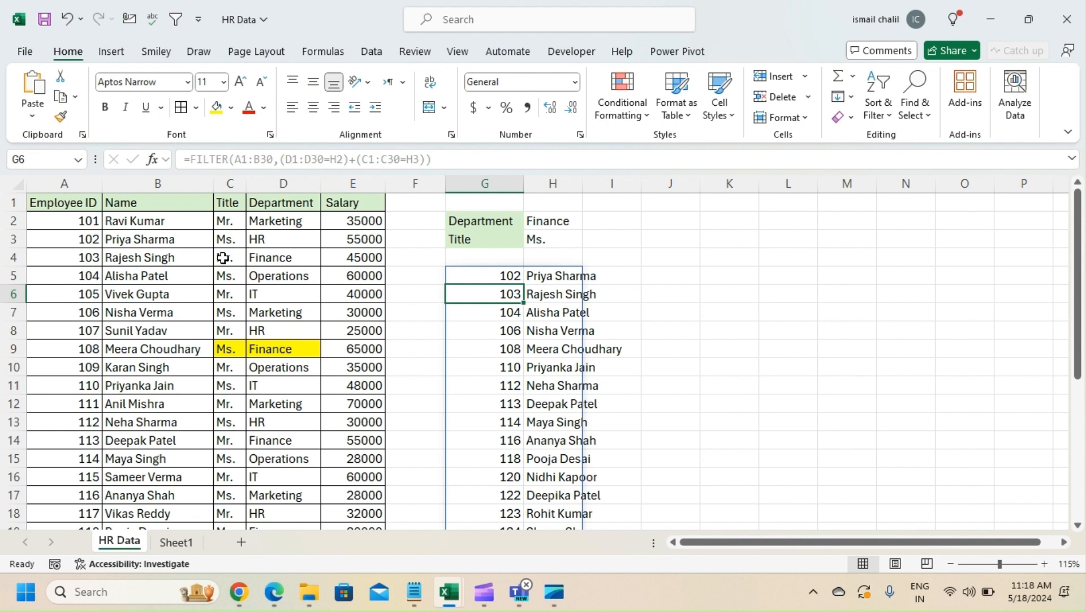
Check the title in C3 and the title and department in row 4 against the OR criteria.
left_click(230, 240)
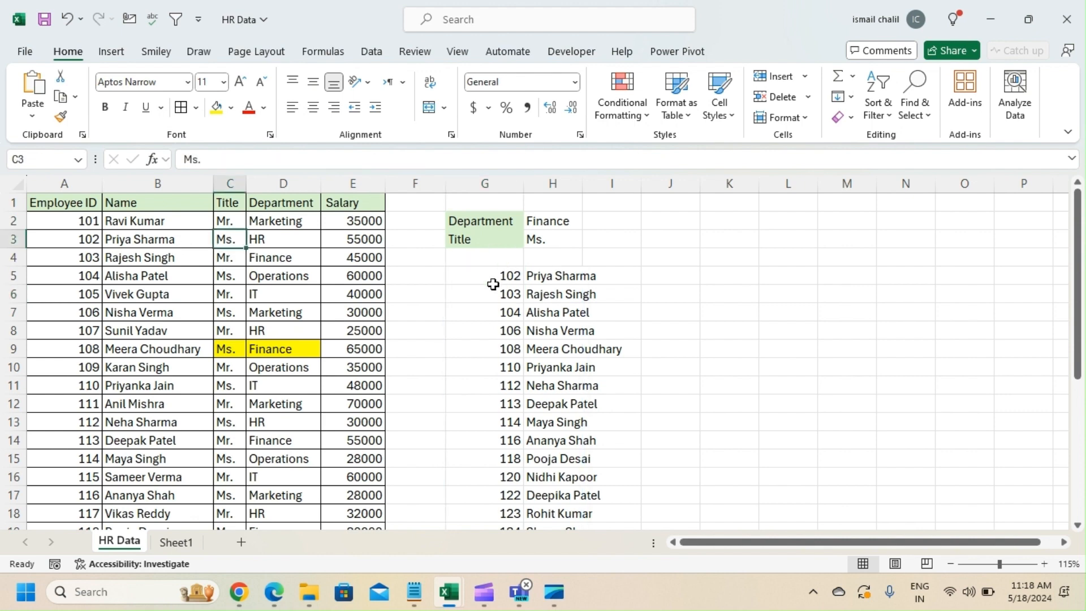
left_click(232, 260)
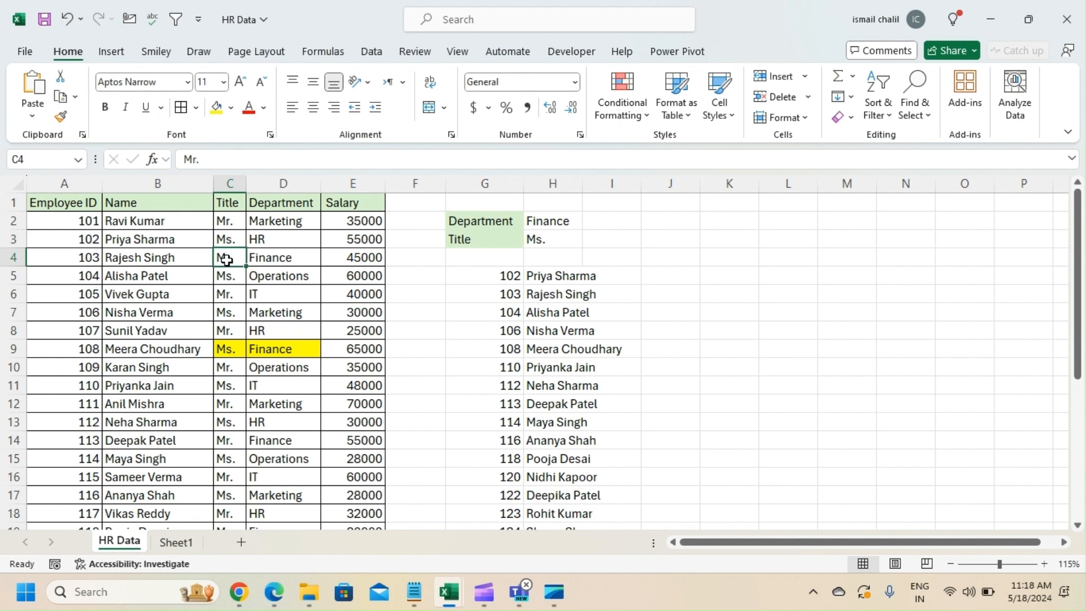
left_click(284, 260)
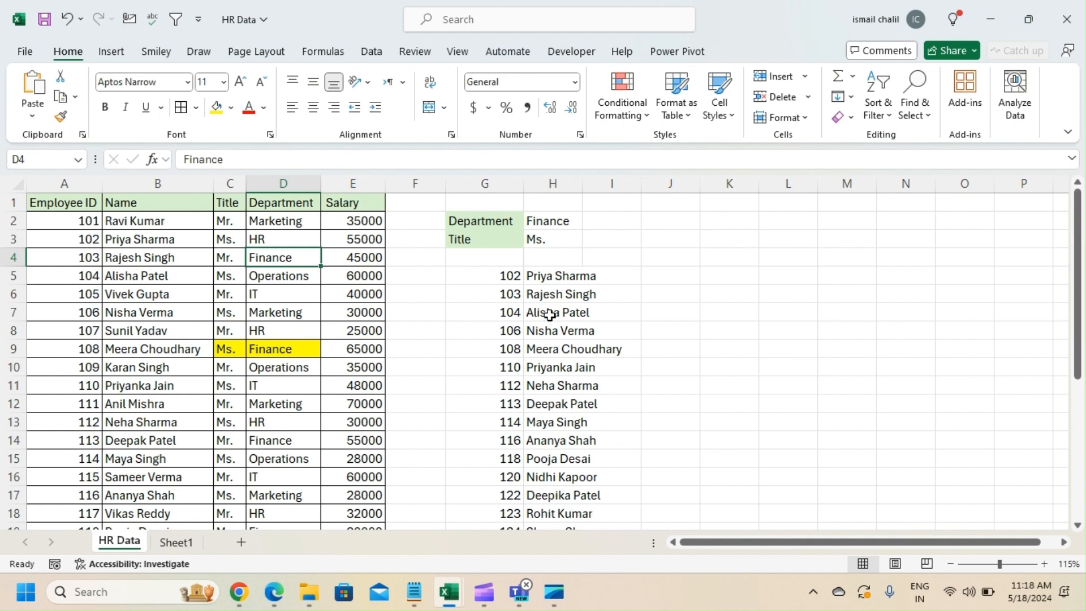
Change the title in C5 to Mr. to test the OR formula, and undo the change.
left_click(231, 278)
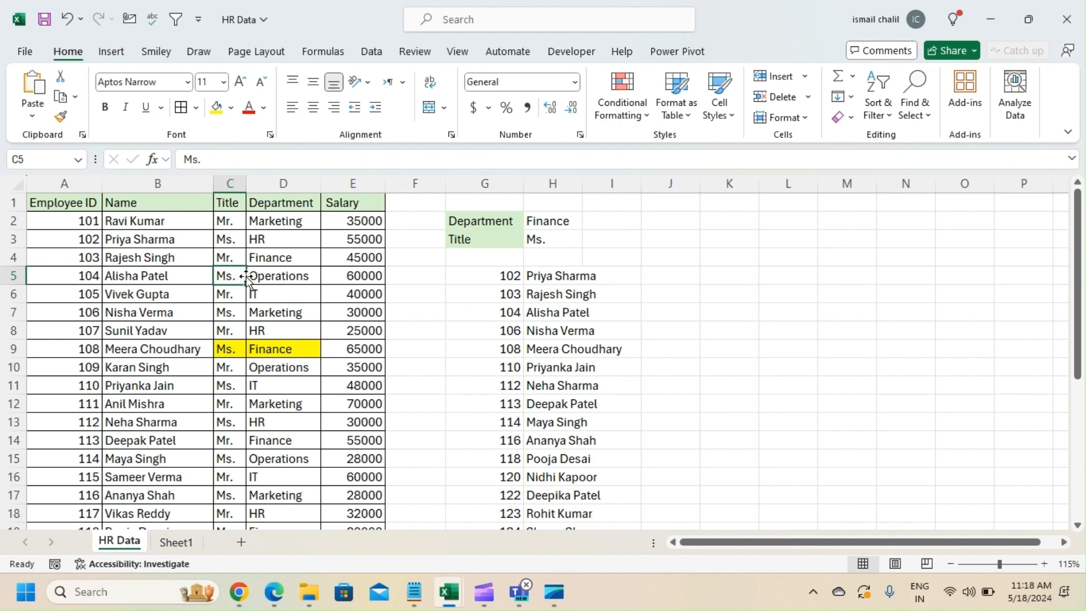
type("Mr.")
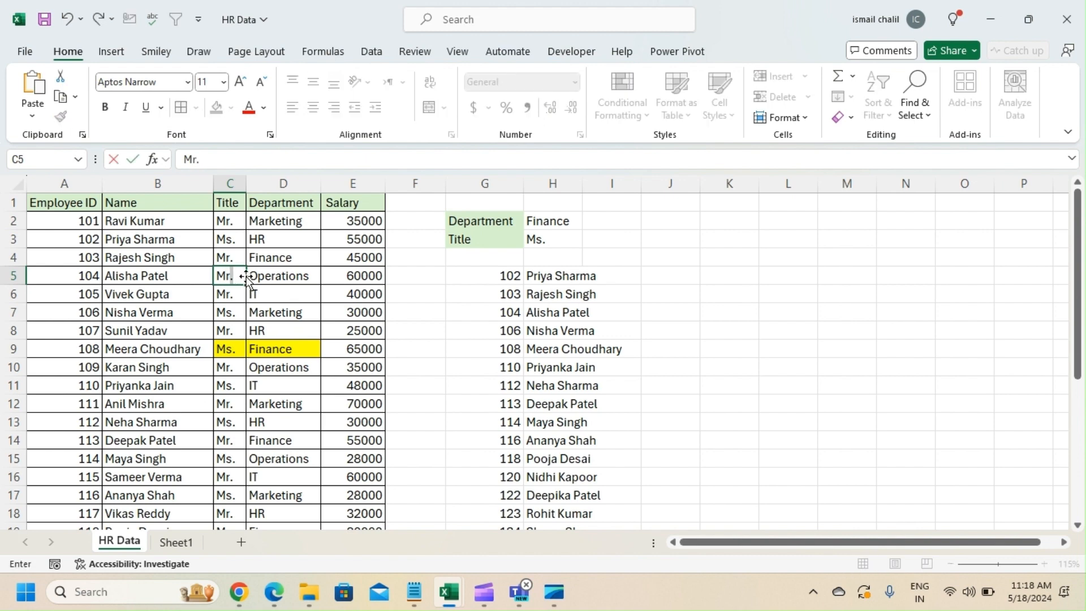
key("Return")
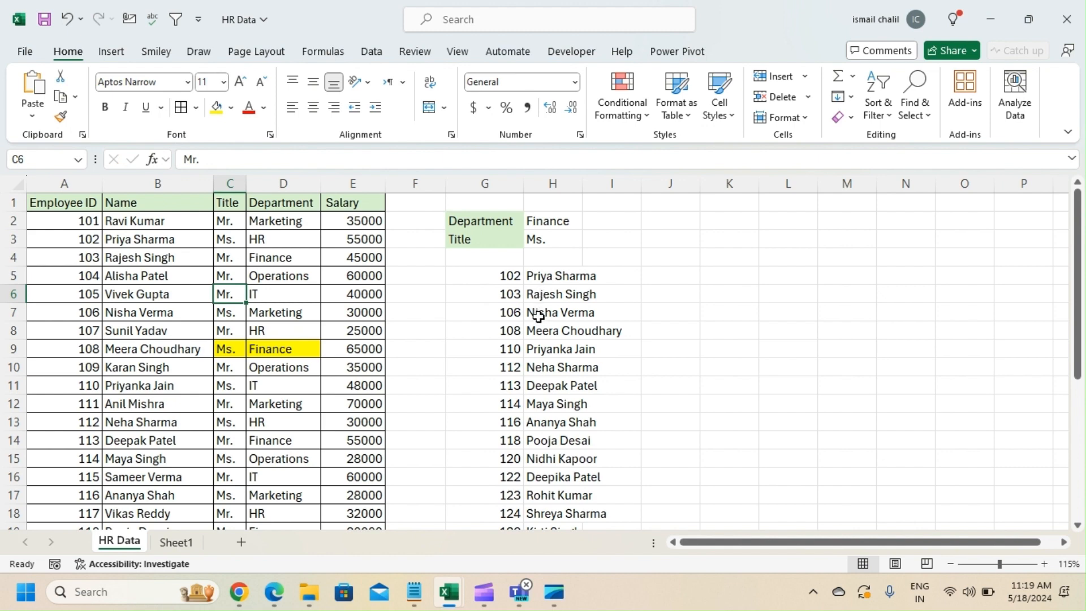
key("ctrl+z")
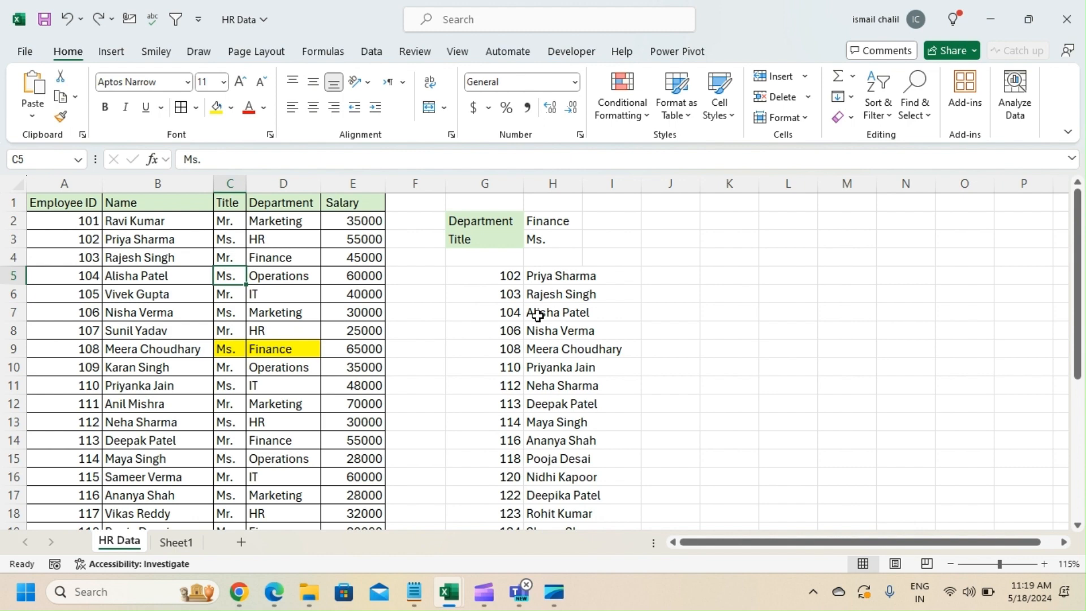
Clear the FILTER formula in G5 and enter a VSTACK formula there that returns the header row A1:E1.
left_click(485, 278)
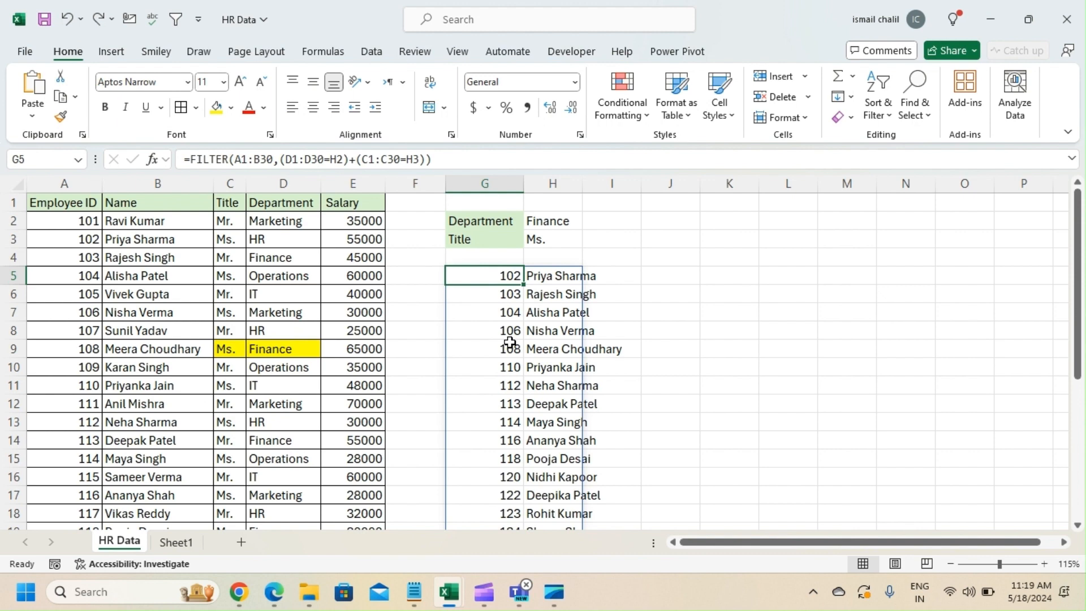
key("Delete")
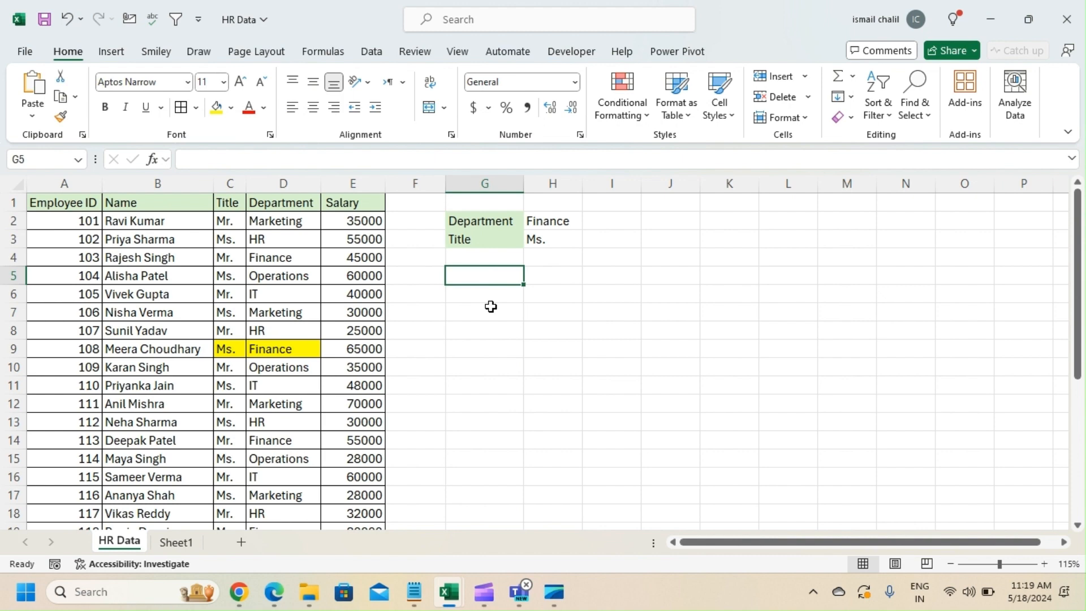
type("=v")
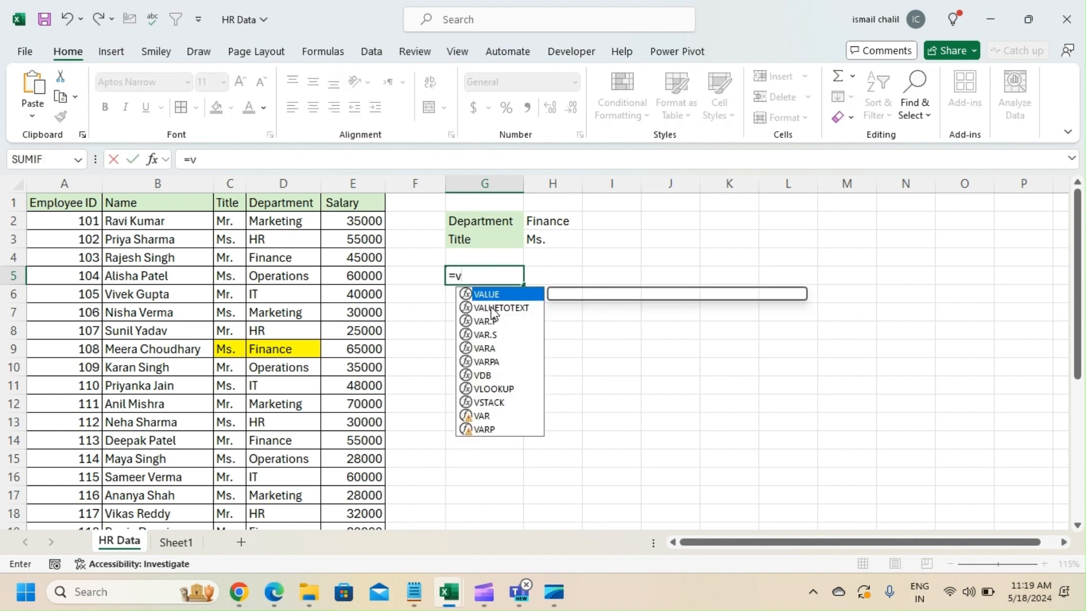
type("st")
key("Tab")
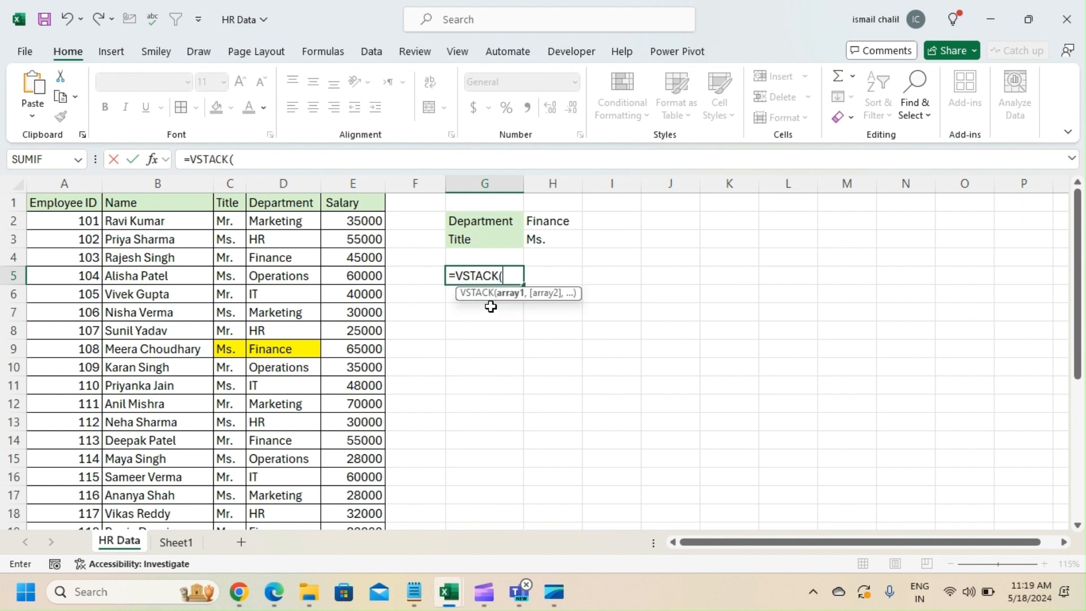
left_click(78, 205)
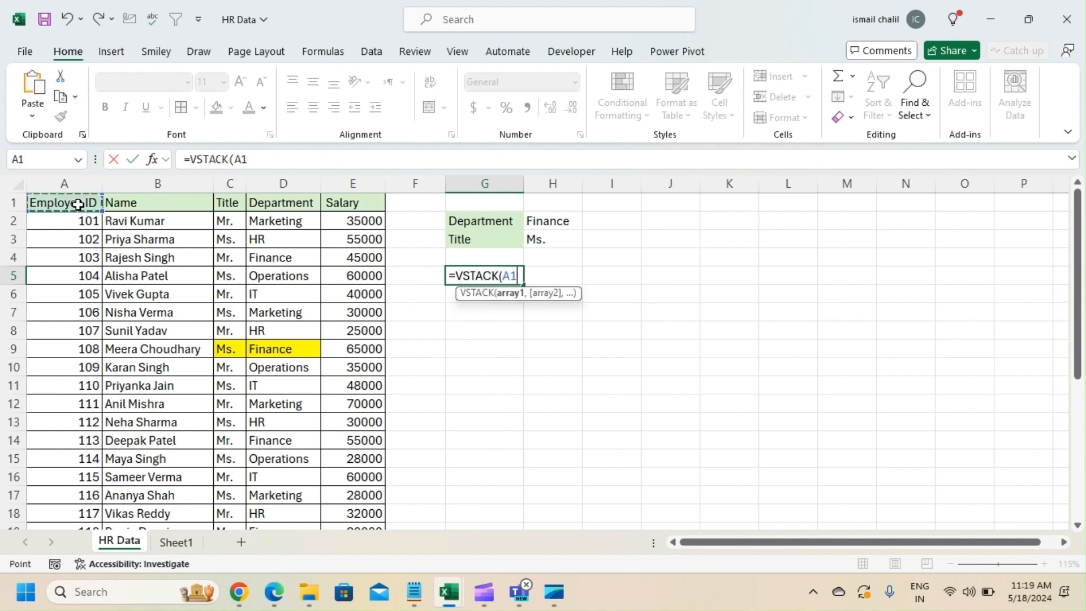
left_click_drag(78, 204, 368, 205)
key("Return")
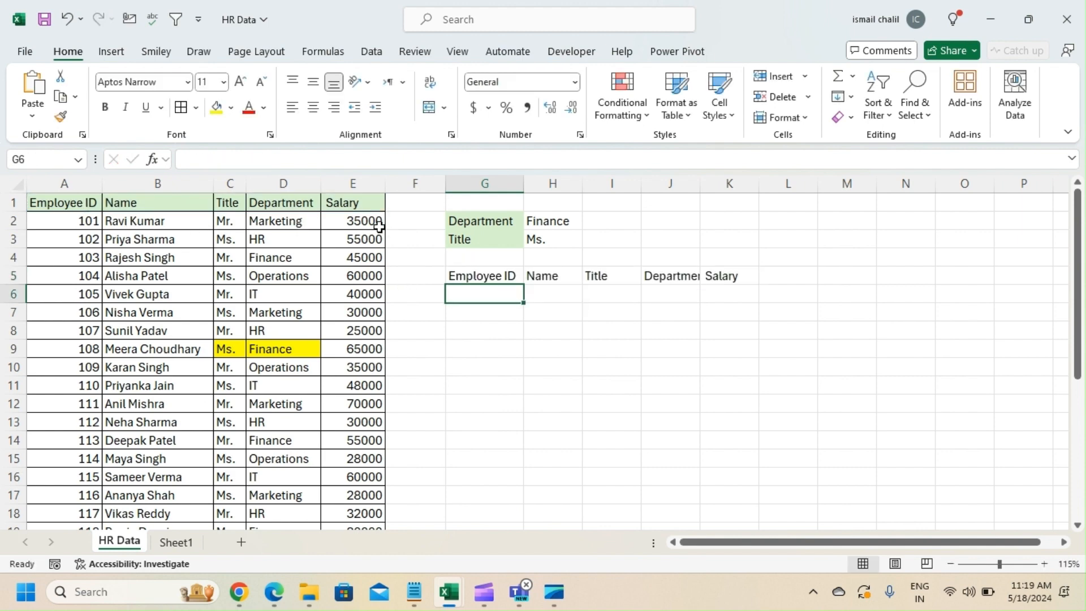
Add a FILTER function with the full table A1:E30 as its array as the second argument of G5's VSTACK formula.
left_click(476, 274)
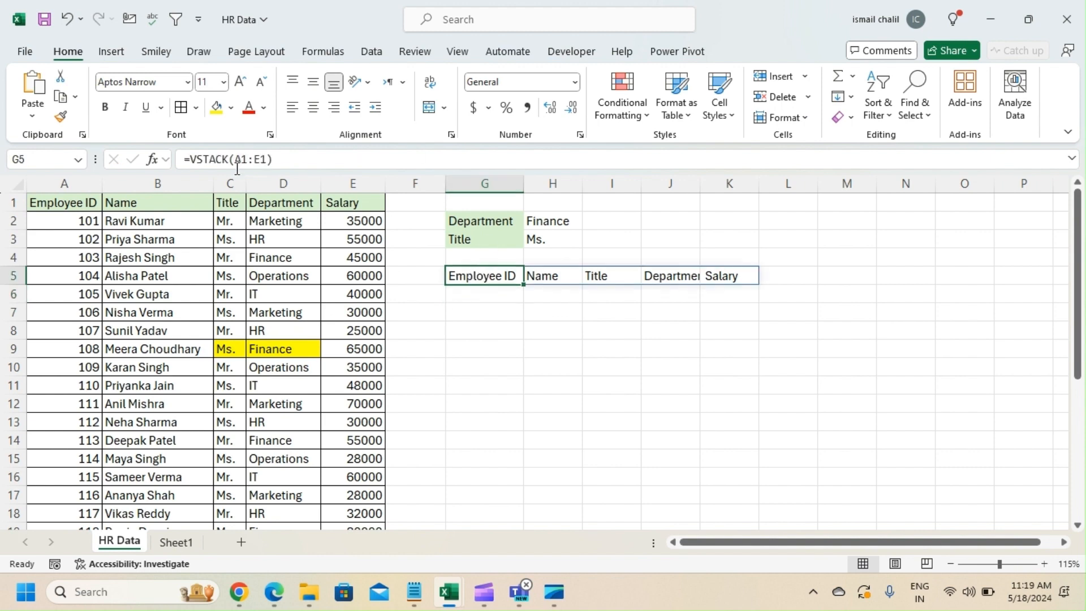
left_click(269, 159)
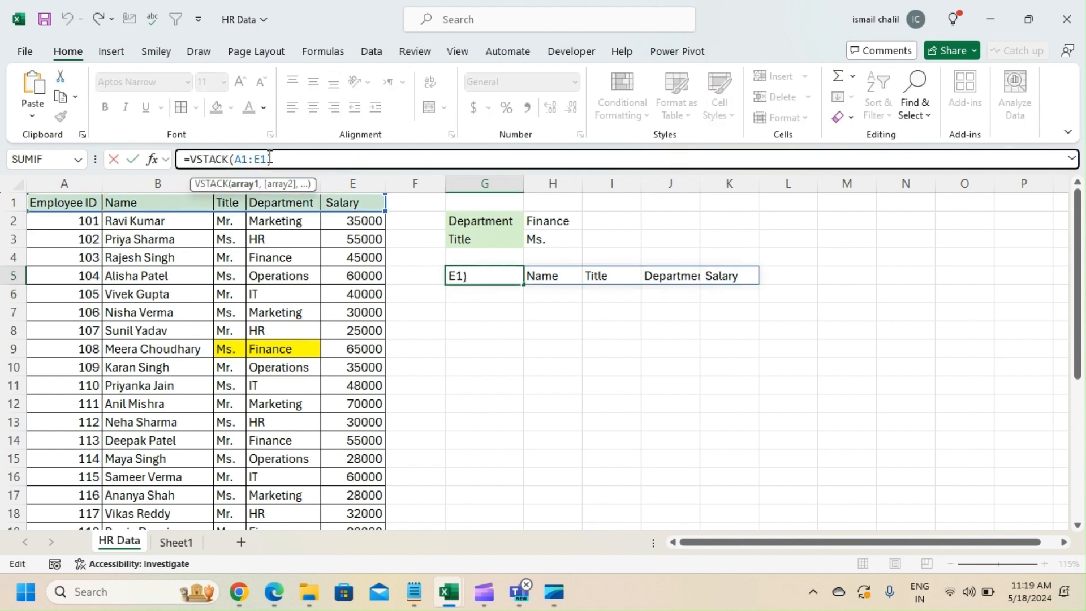
type(",fil")
key("Tab")
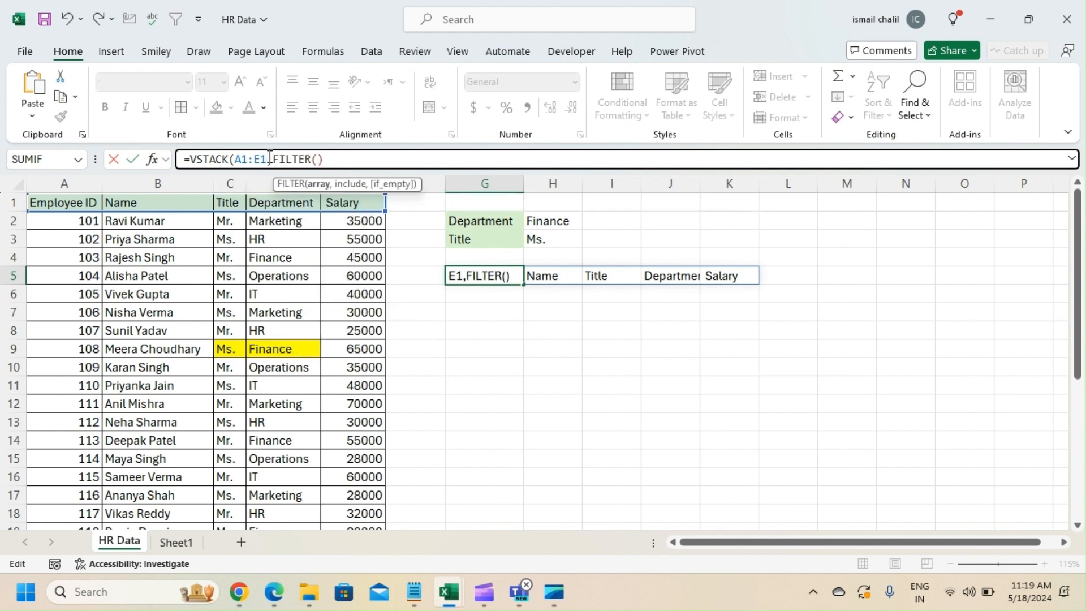
left_click(83, 204)
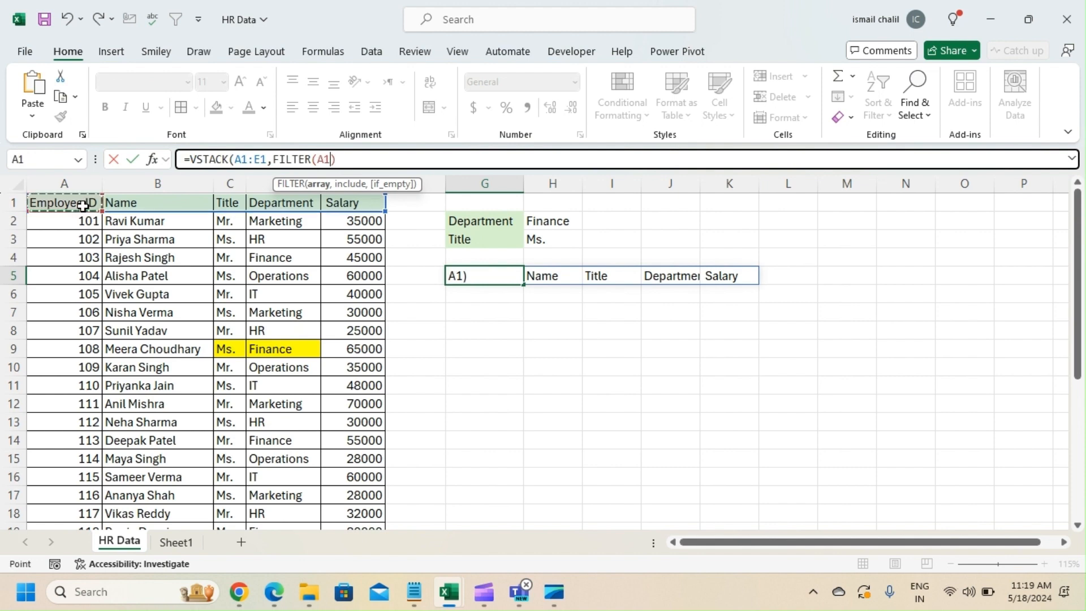
key("ctrl+shift+Right")
key("ctrl+shift+Down")
type(")")
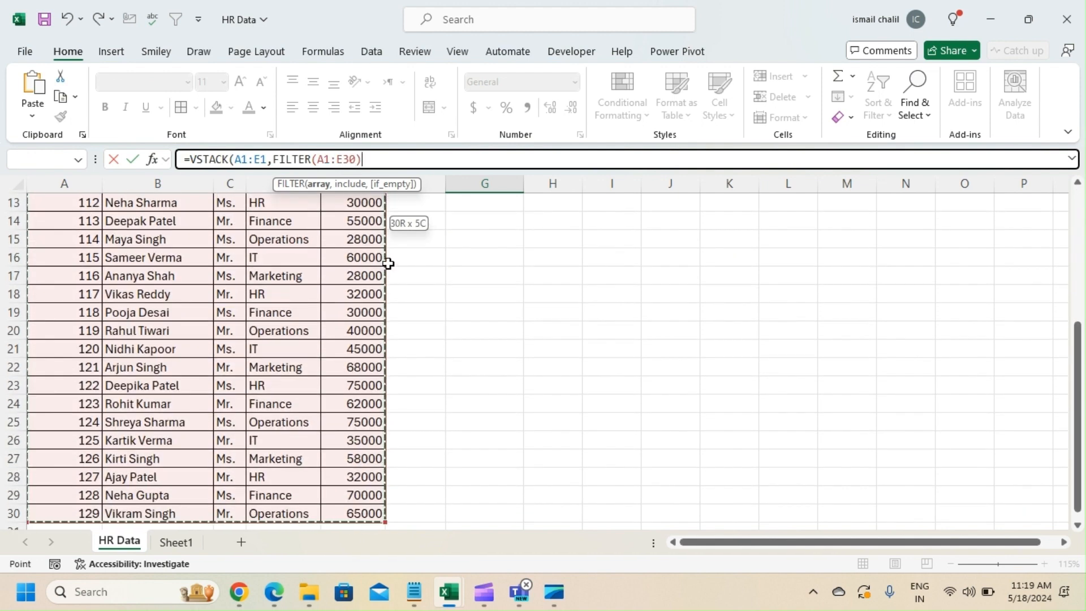
key("Left")
type(",")
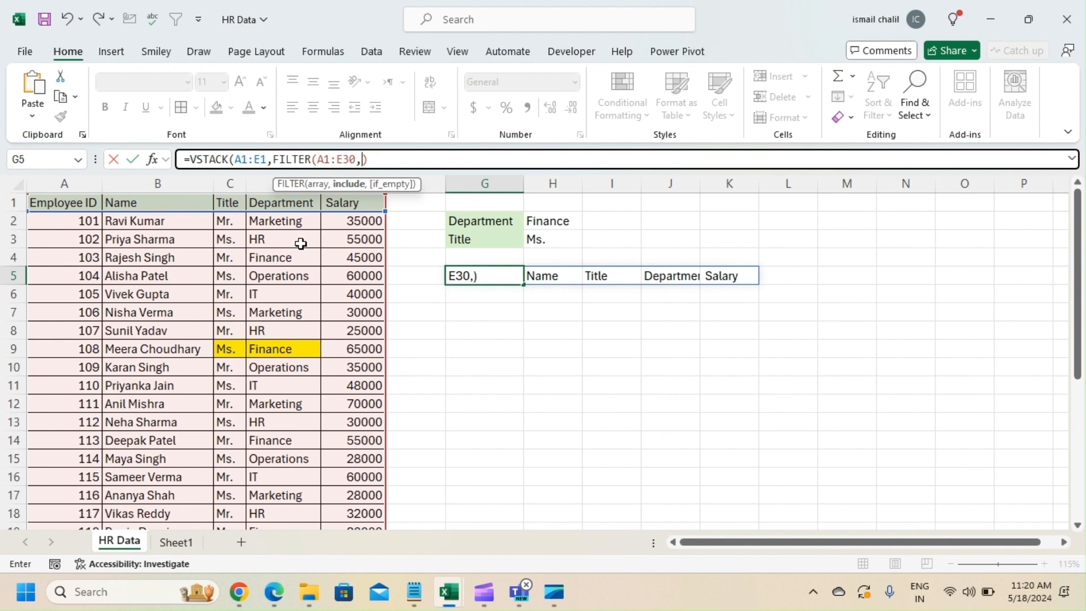
Add the department condition (D1:D30=H2) as the include argument of the nested FILTER.
left_click(278, 202)
key("ctrl+shift+Down")
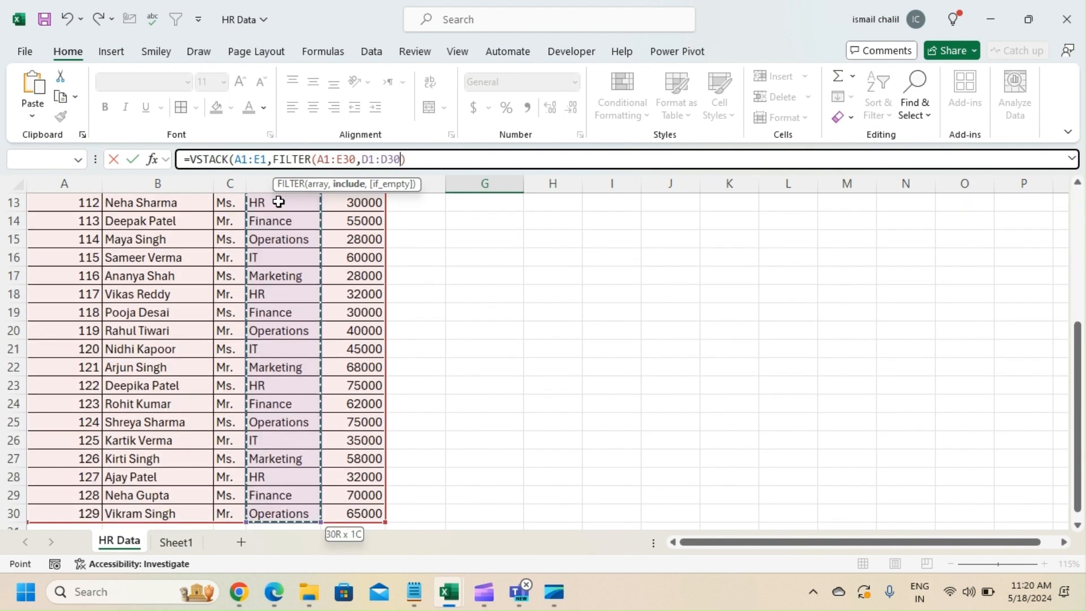
type("=")
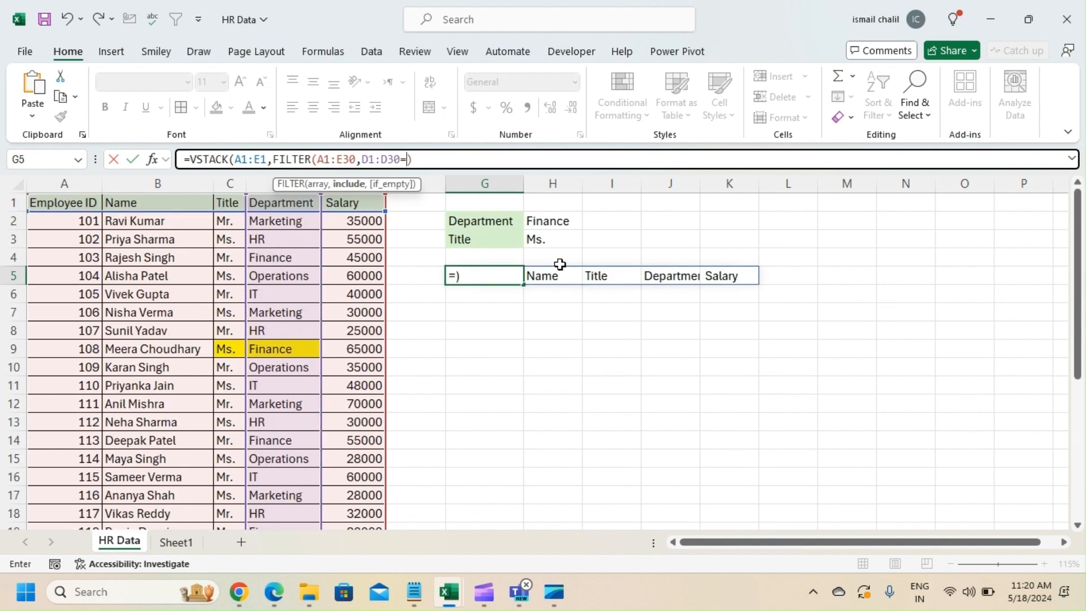
left_click(564, 223)
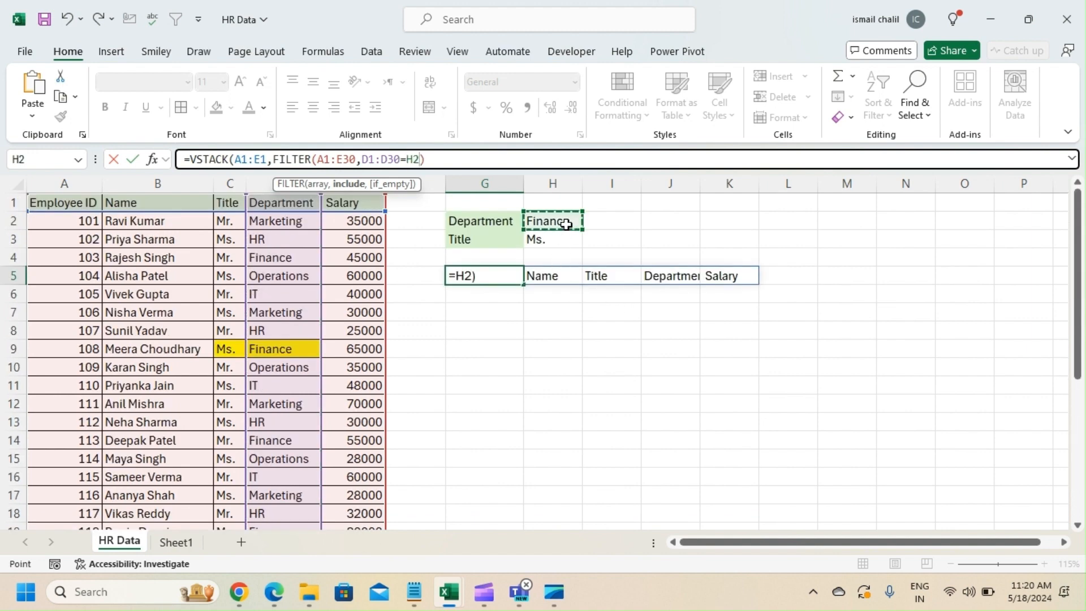
left_click(363, 161)
type("(")
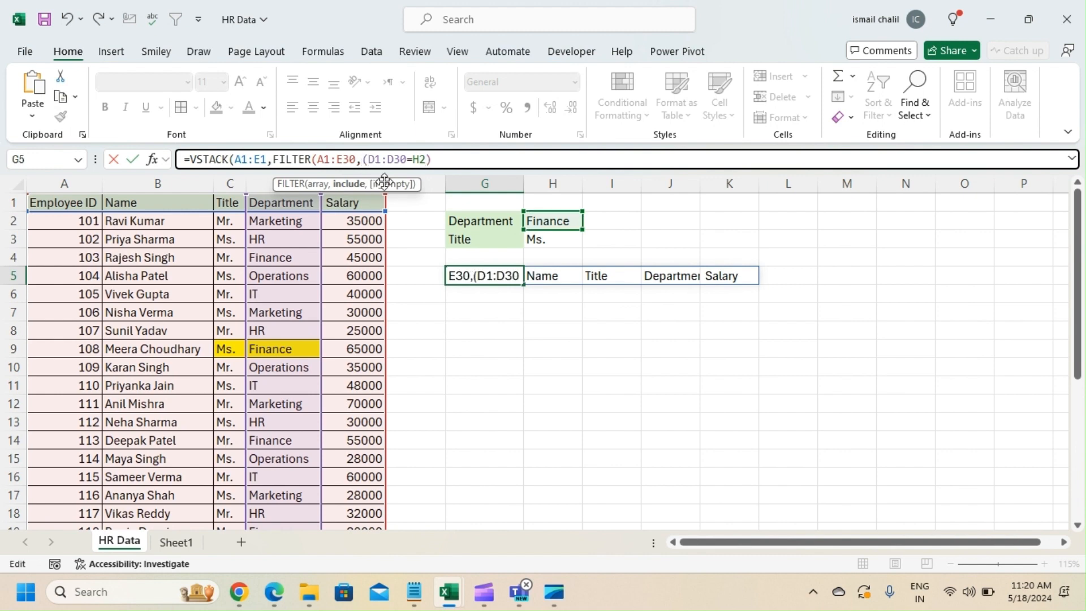
Multiply the department condition by the title condition (C1:C30=H3) and enter the formula in G5, accepting the suggested closing-parenthesis correction.
left_click(434, 159)
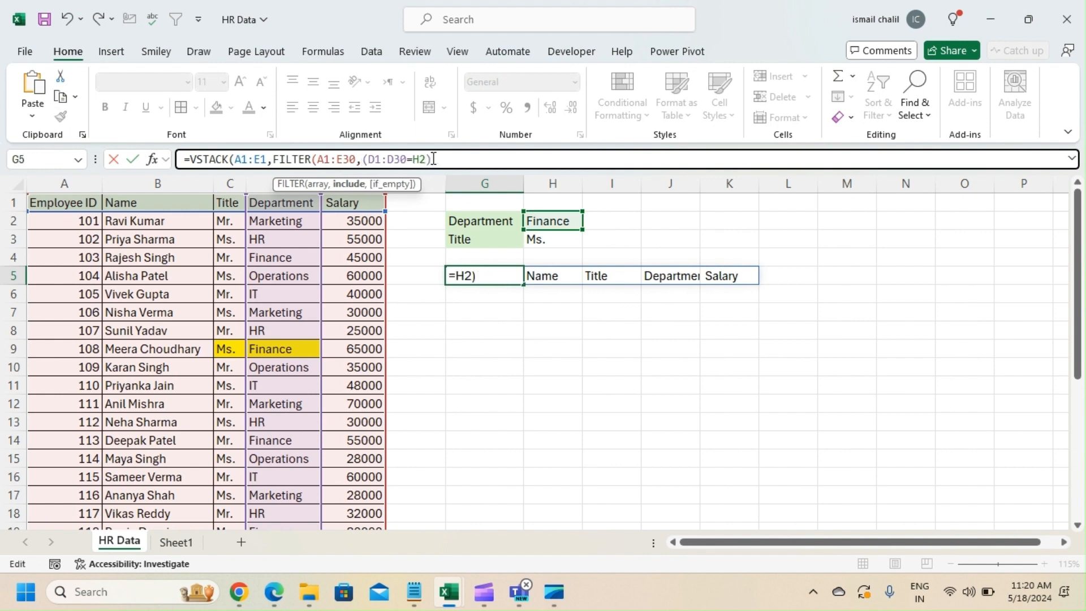
type("*(")
left_click(227, 205)
key("ctrl+shift+Down")
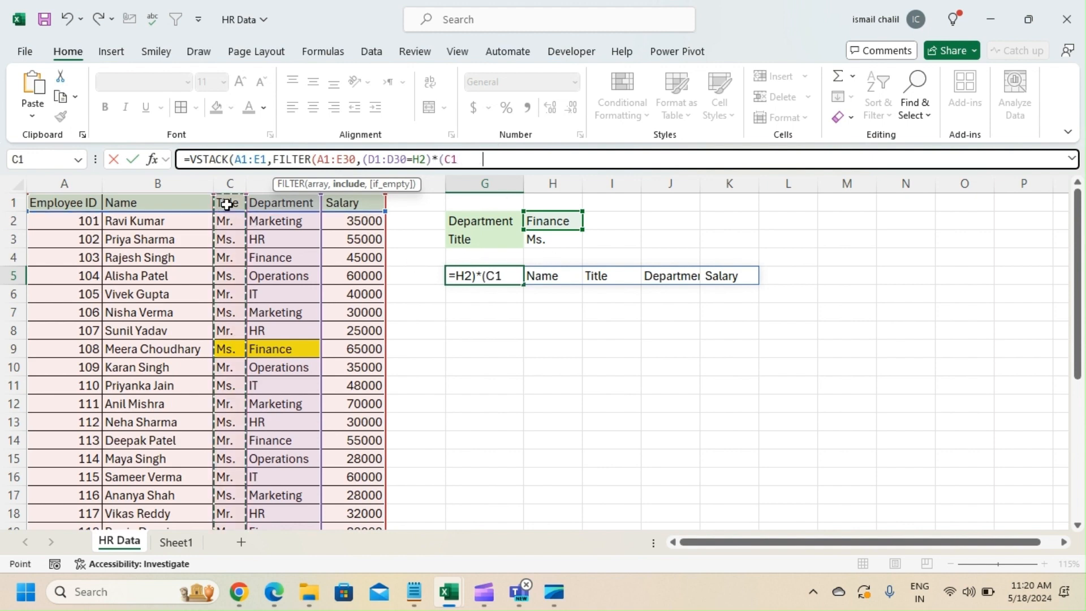
type("=")
scroll(388, 291, "up", 4)
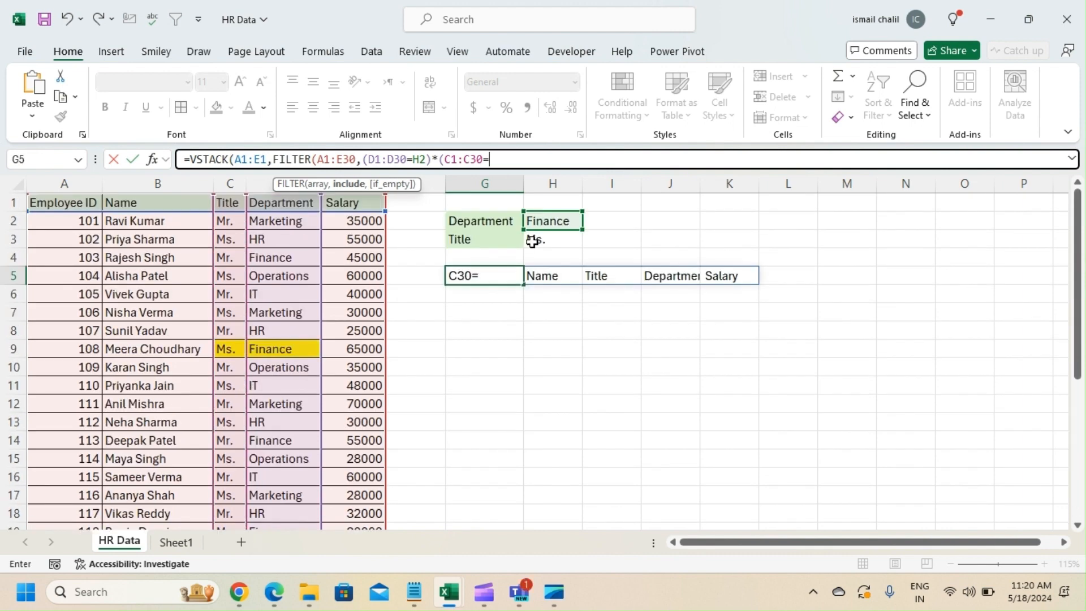
left_click(543, 239)
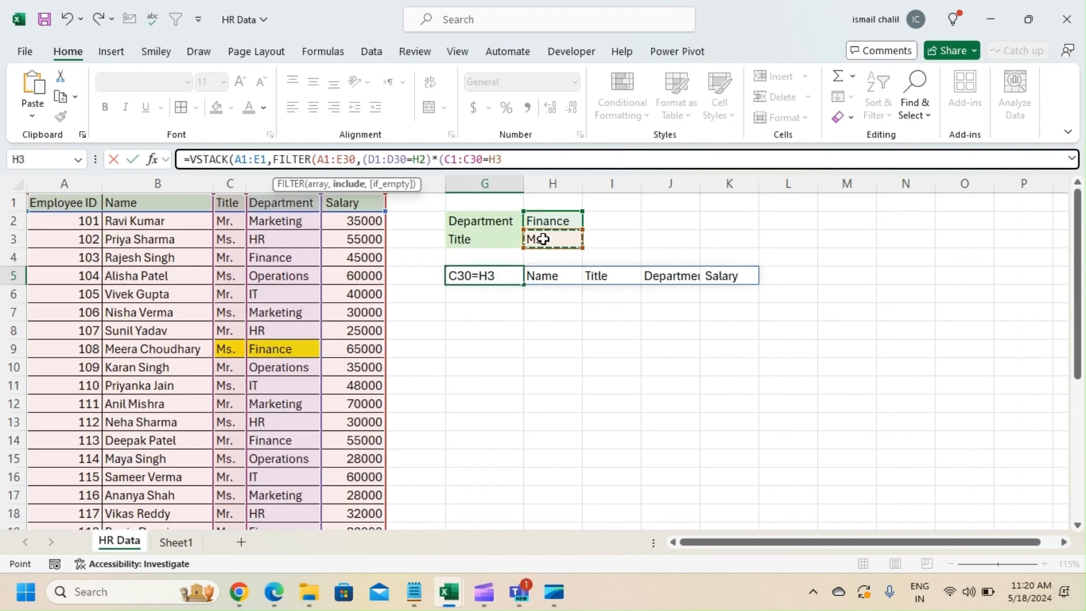
type("))")
key("Return")
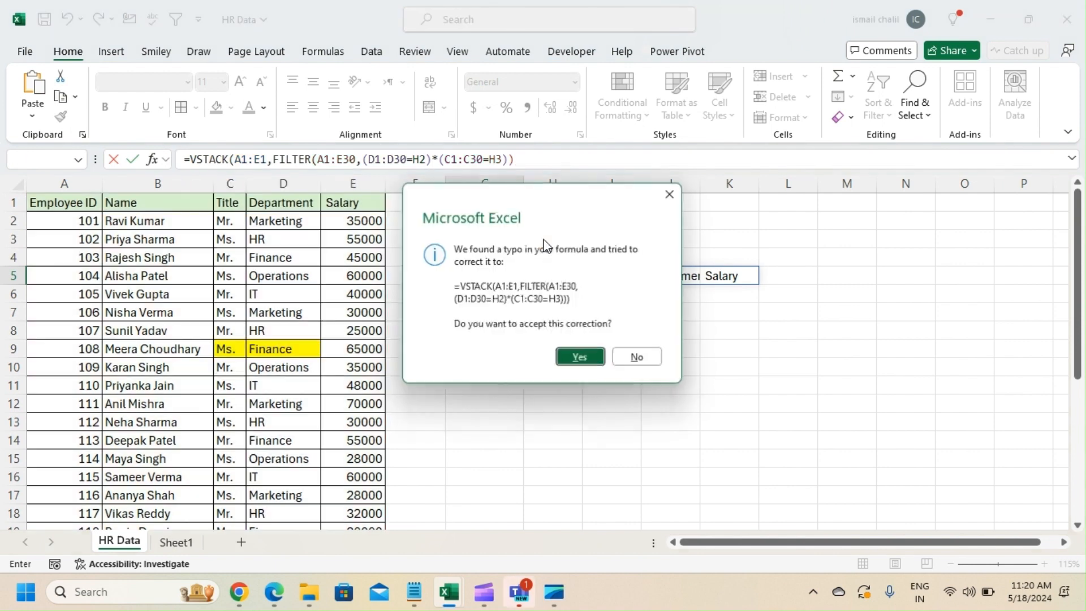
key("Return")
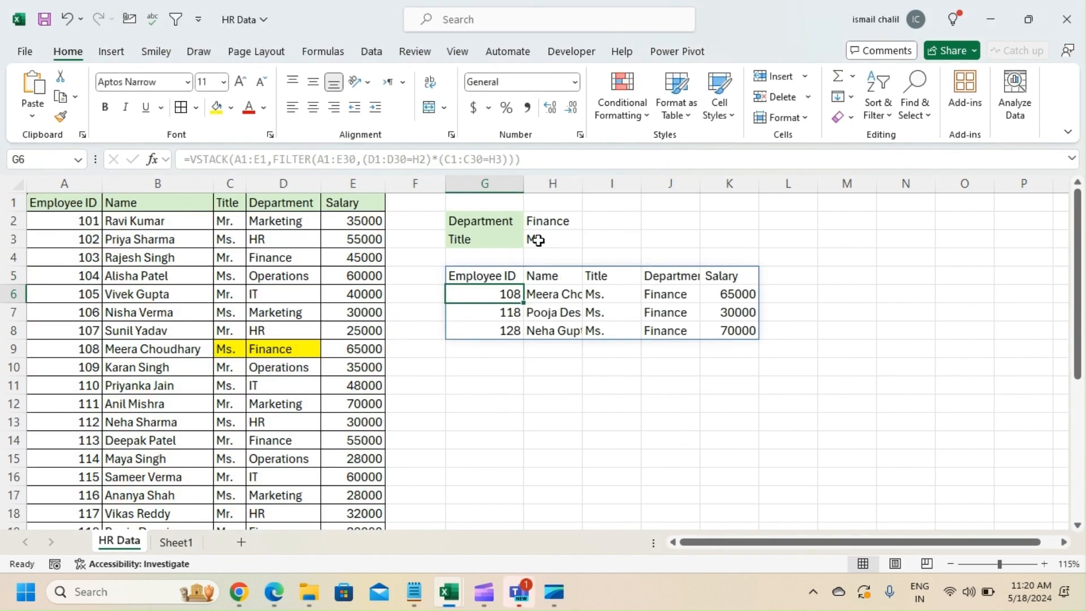
left_click(495, 276)
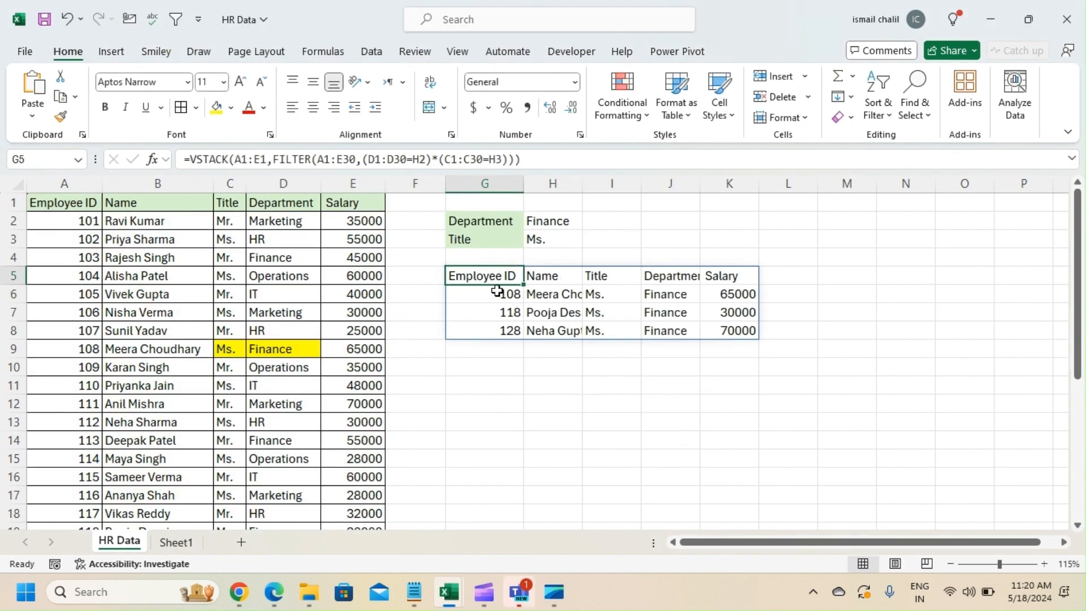
left_click(484, 295)
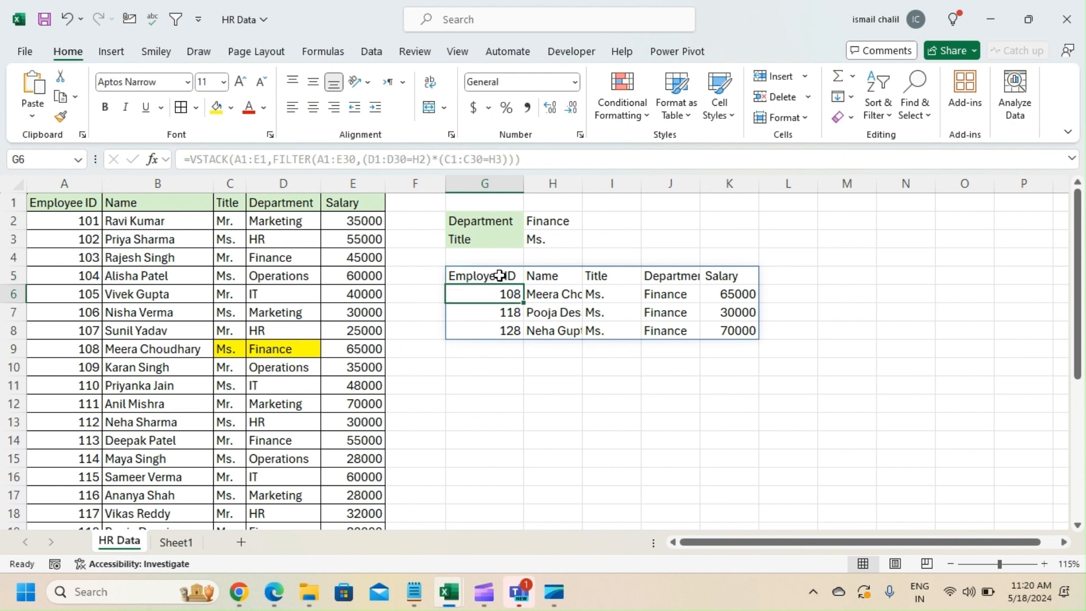
left_click(499, 275)
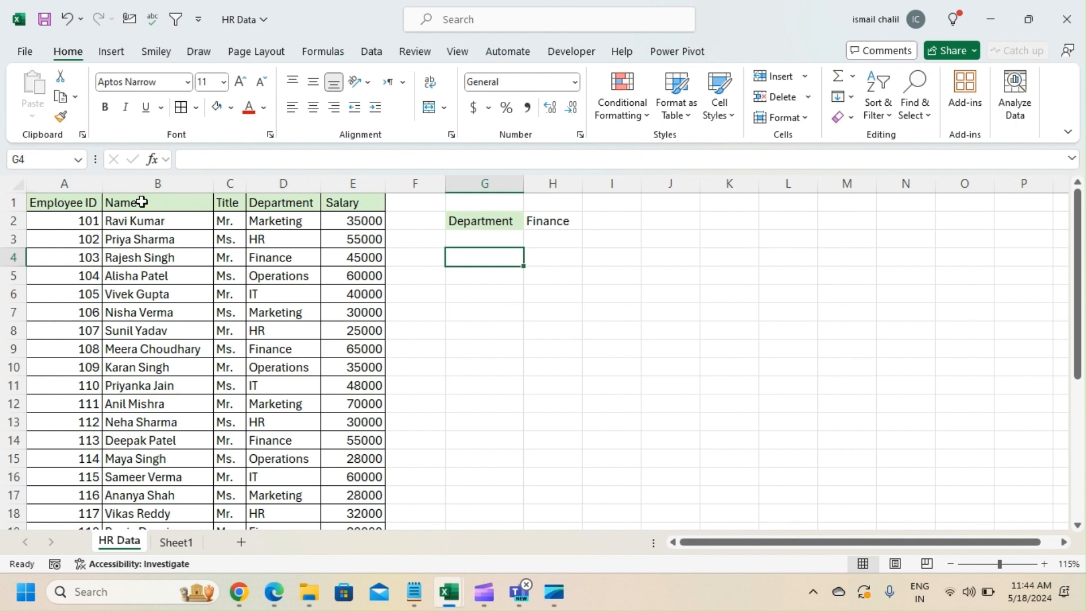
left_click_drag(145, 202, 152, 277)
left_click_drag(364, 203, 374, 328)
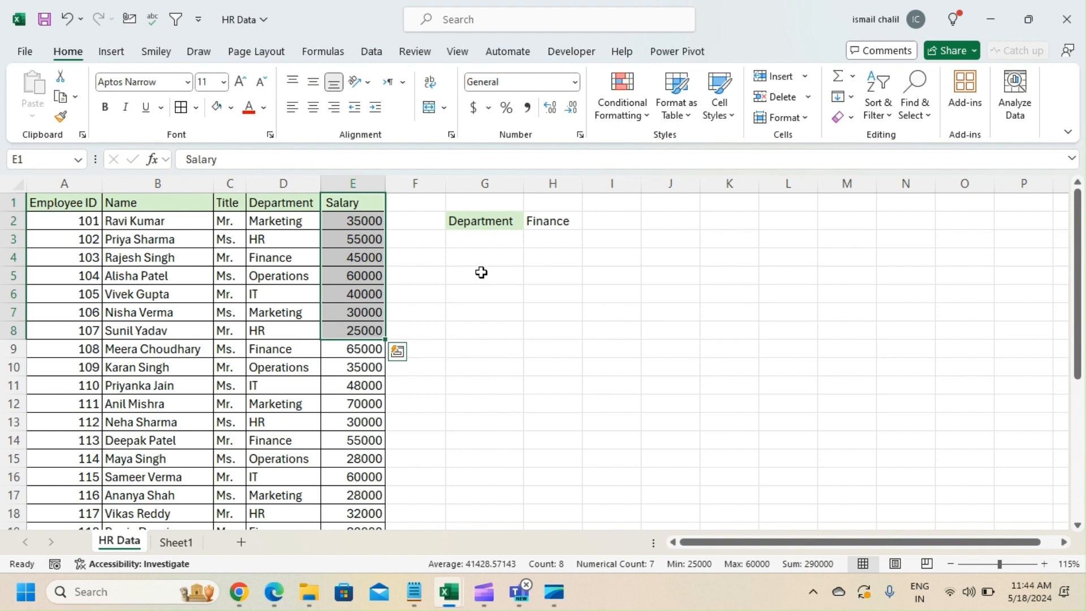
Start a FILTER formula in G4 with the full employee table A1:E30 as its array.
left_click(481, 254)
type("=FIL")
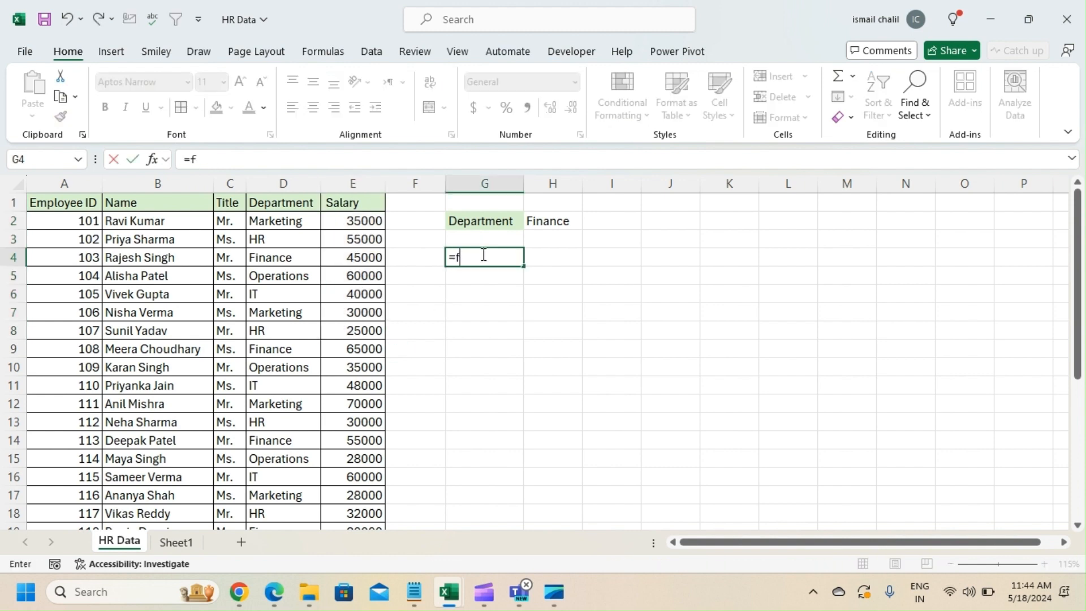
key("Tab")
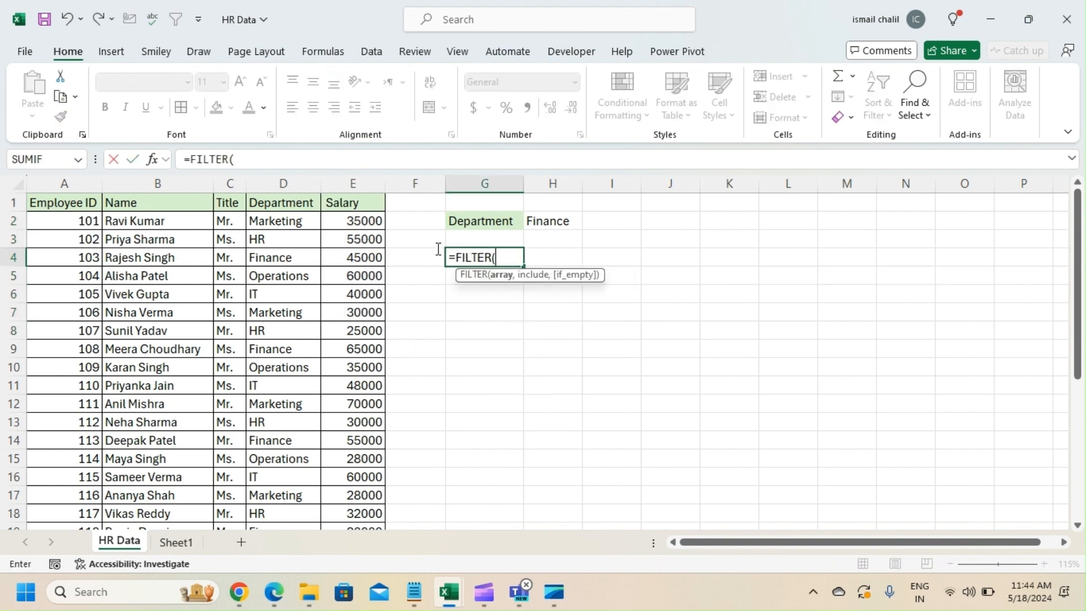
left_click(55, 205)
key("ctrl+shift+Right")
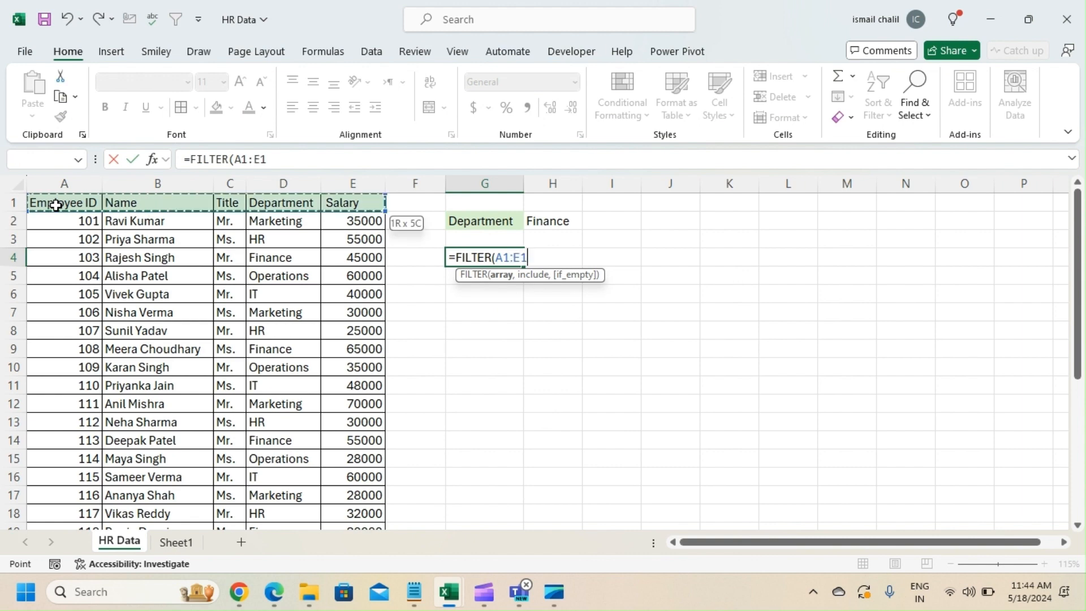
key("ctrl+shift+Down")
type(",")
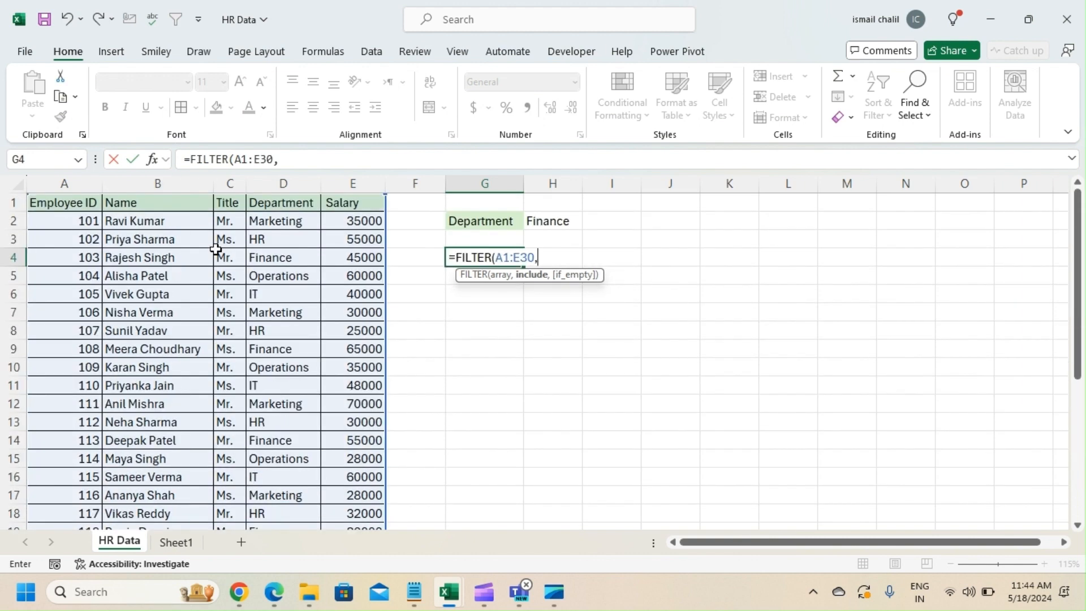
Add the department condition D1:D30=H2 as the include argument and enter the FILTER formula in G4.
left_click(275, 204)
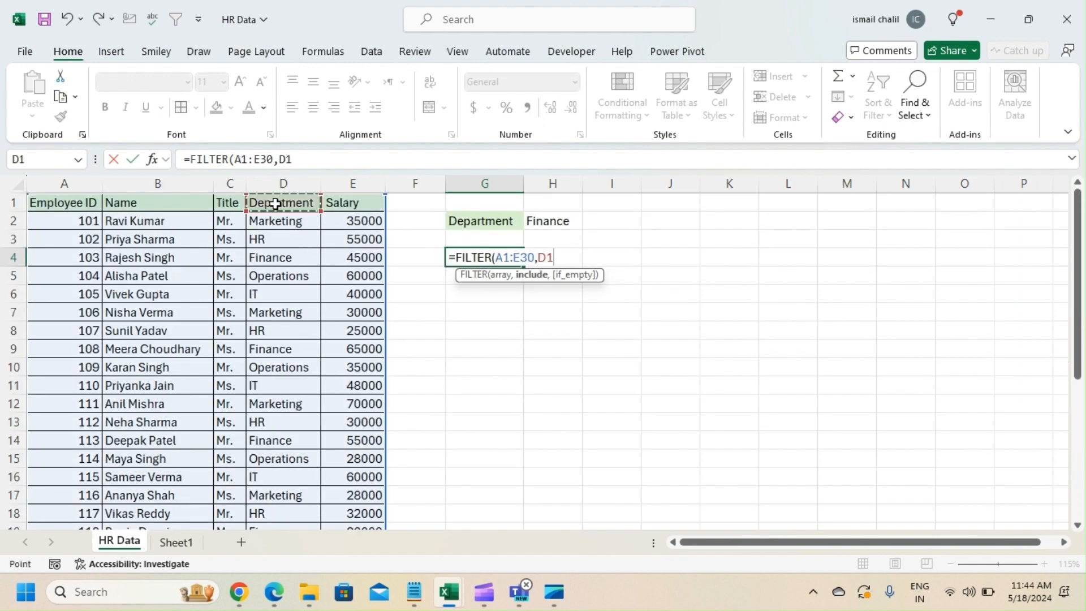
key("ctrl+shift+Down")
type("=")
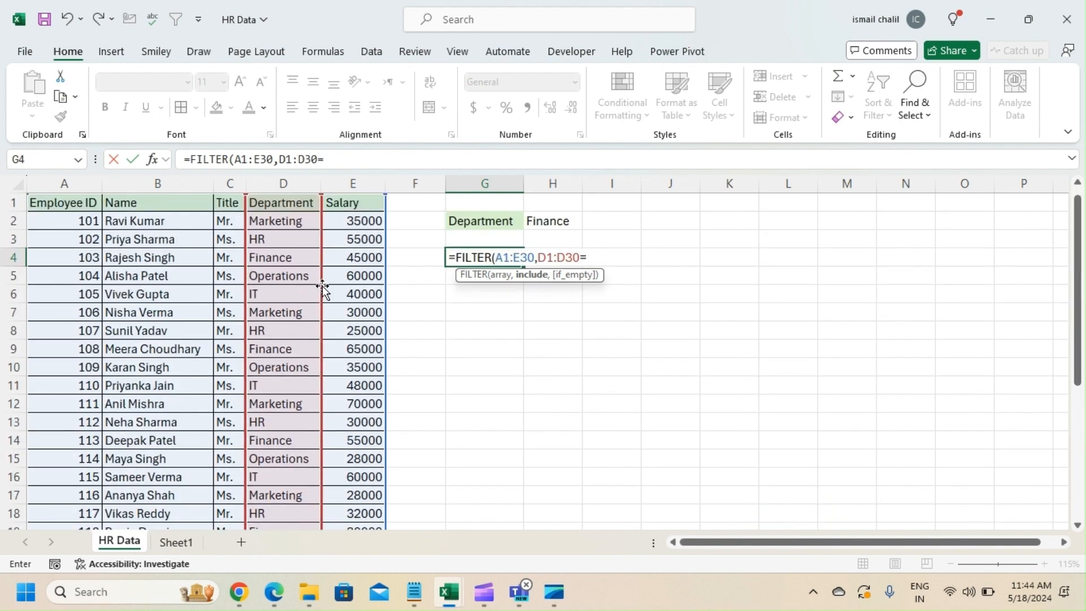
left_click(555, 222)
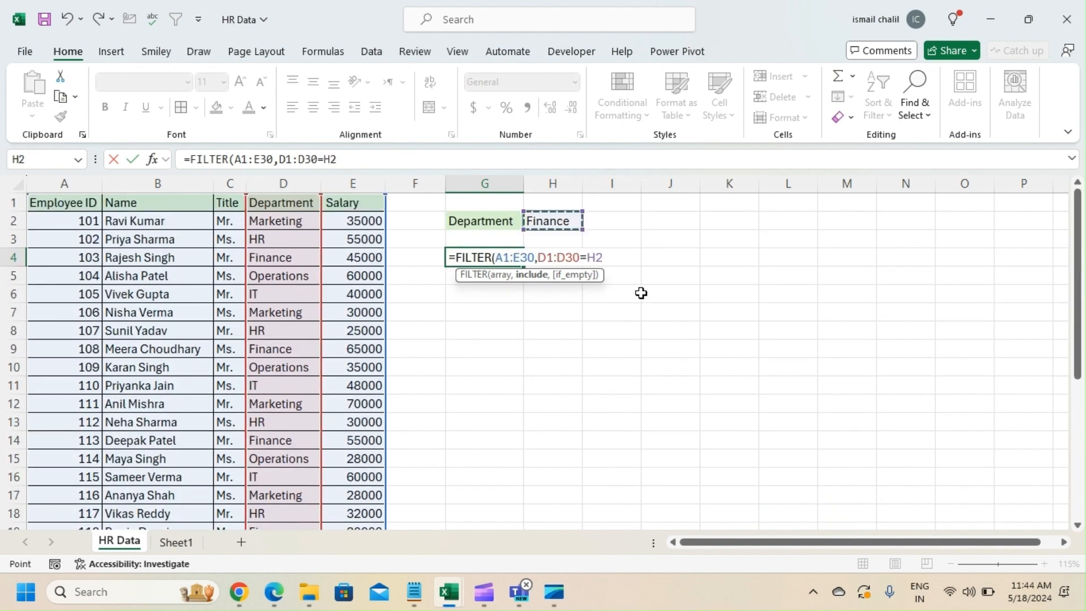
type(")")
key("Return")
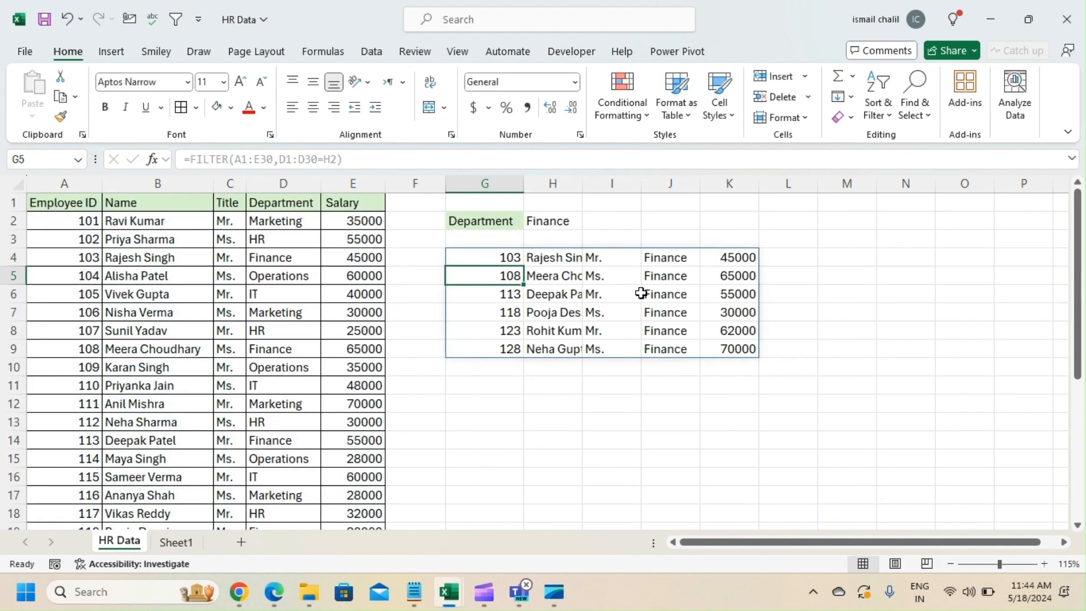
Wrap G4's FILTER formula in a CHOOSECOLS function, using the filtered table as its array argument.
left_click(473, 258)
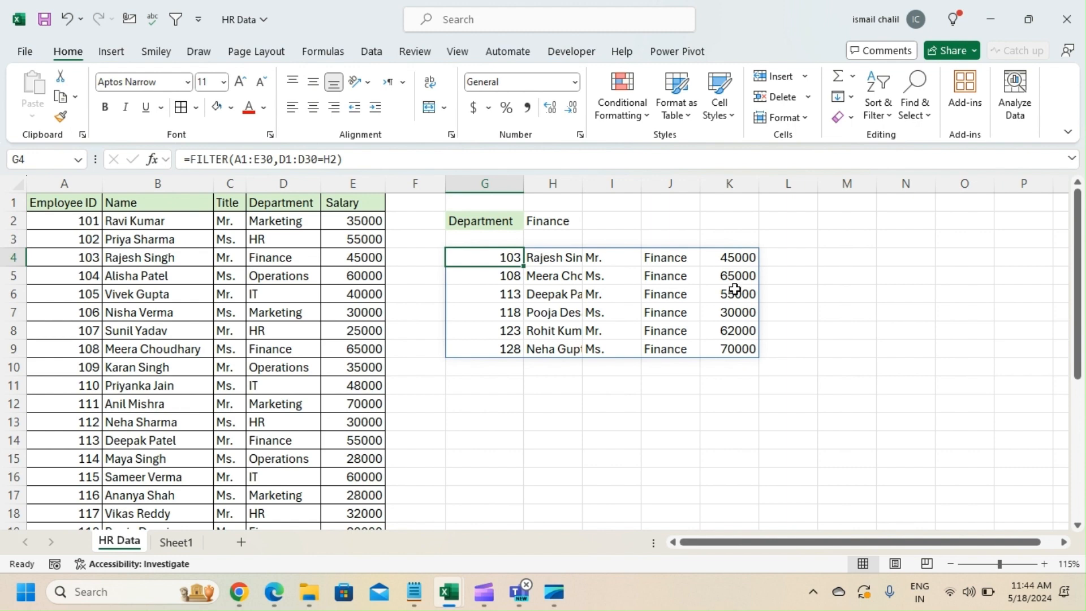
left_click(190, 159)
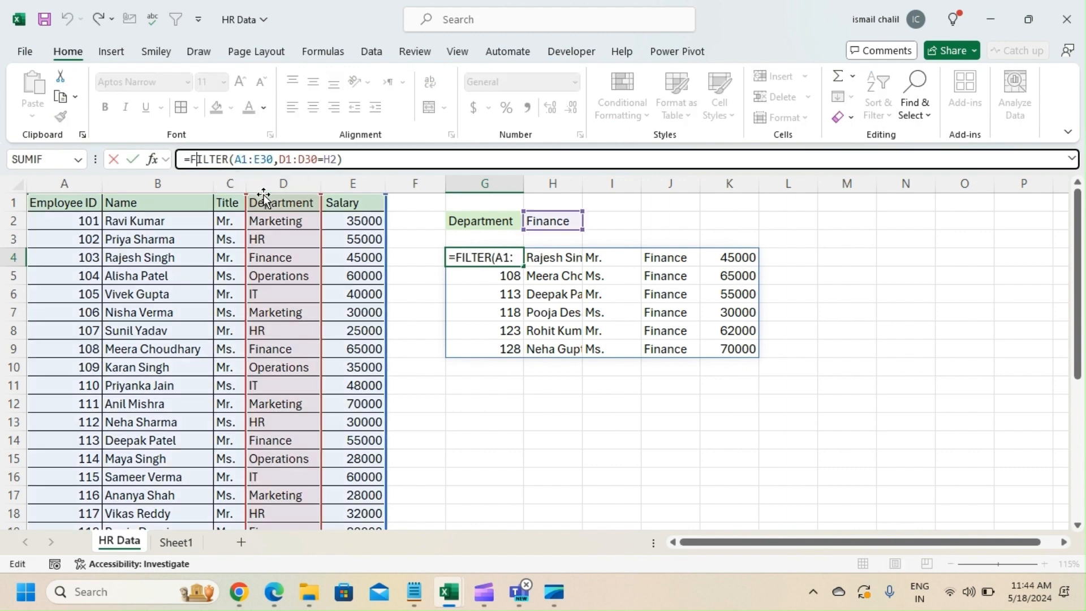
type("choo")
left_click(265, 199)
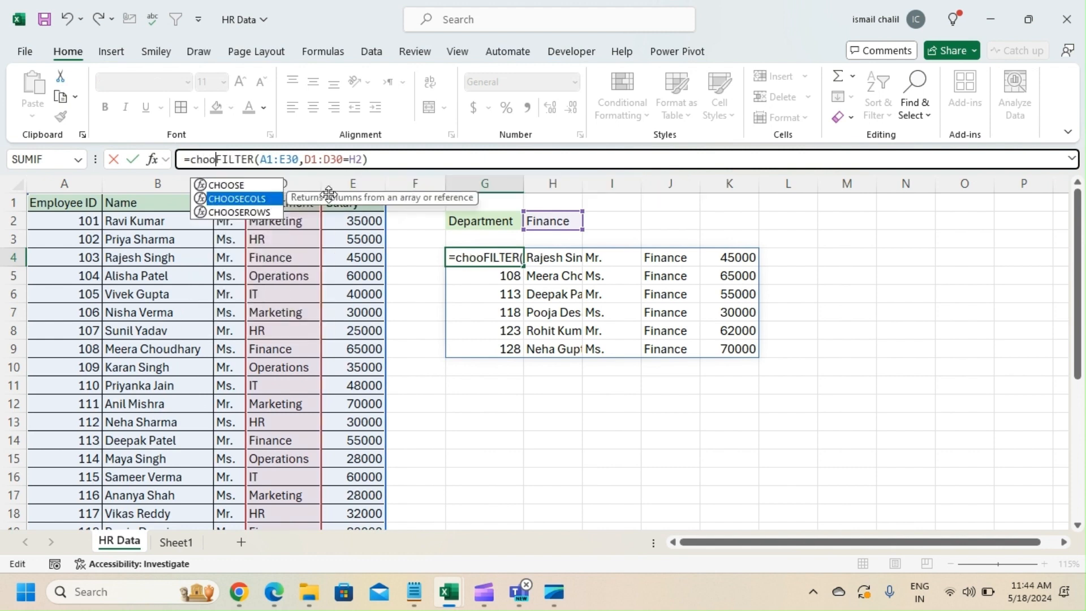
key("Tab")
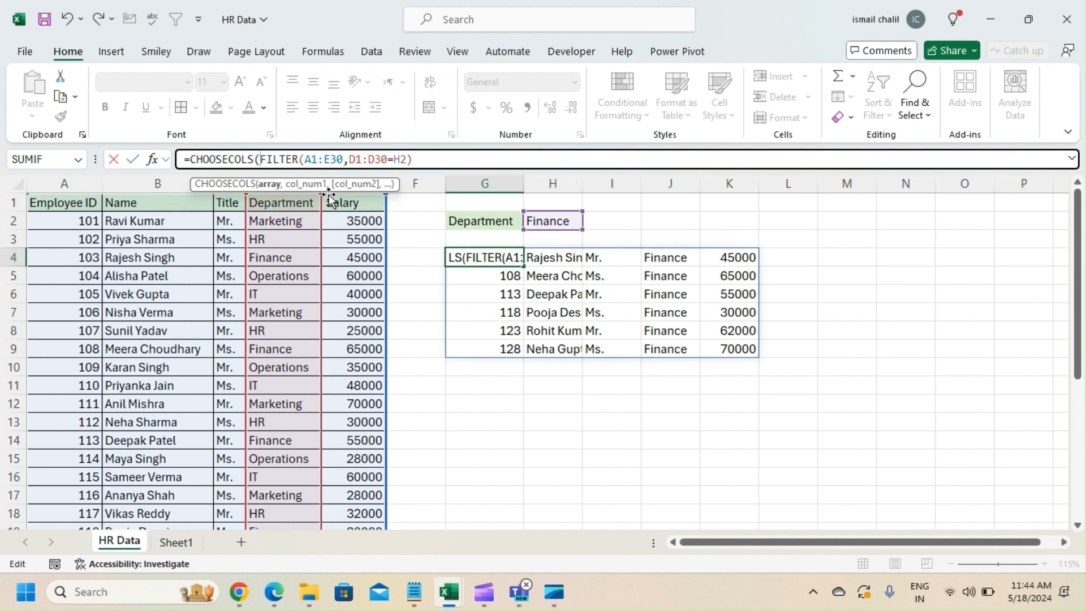
left_click(456, 155)
type(",")
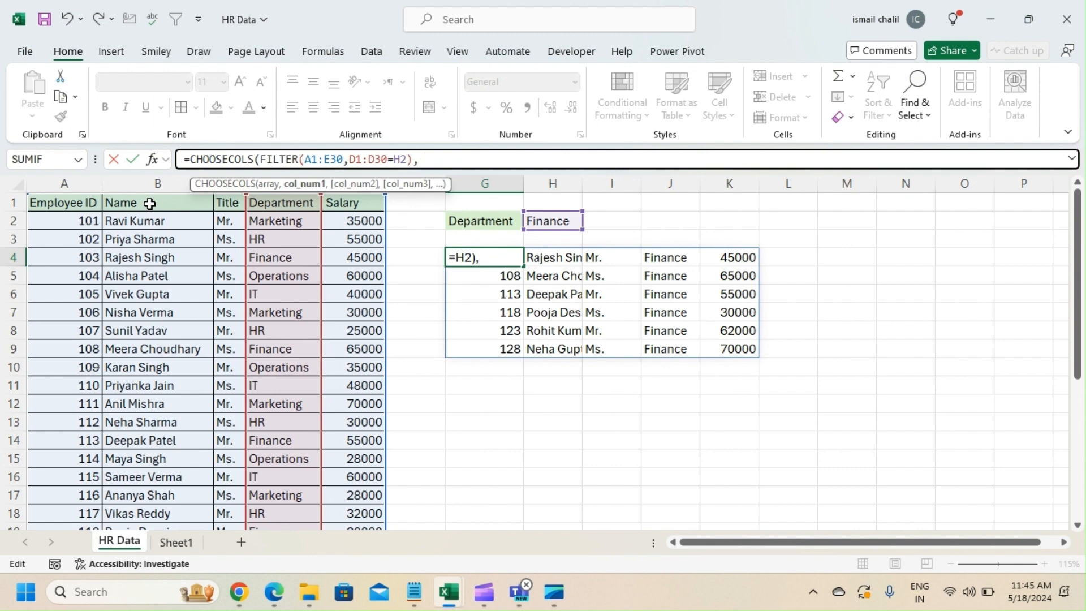
Set CHOOSECOLS to return columns 2 and 5 (Name and Salary) and enter the formula.
type("2,")
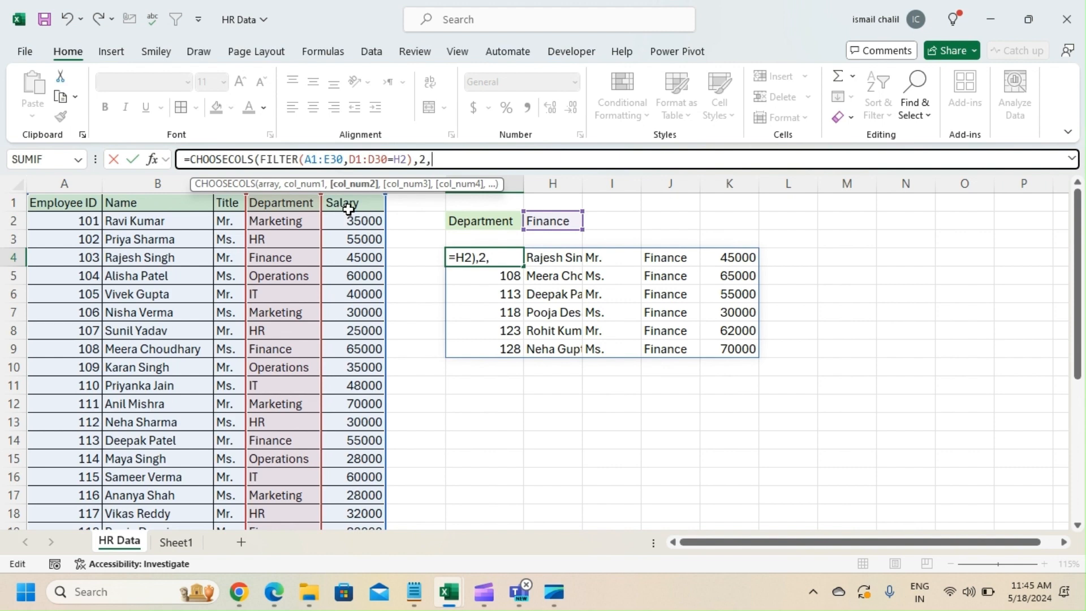
type("5)")
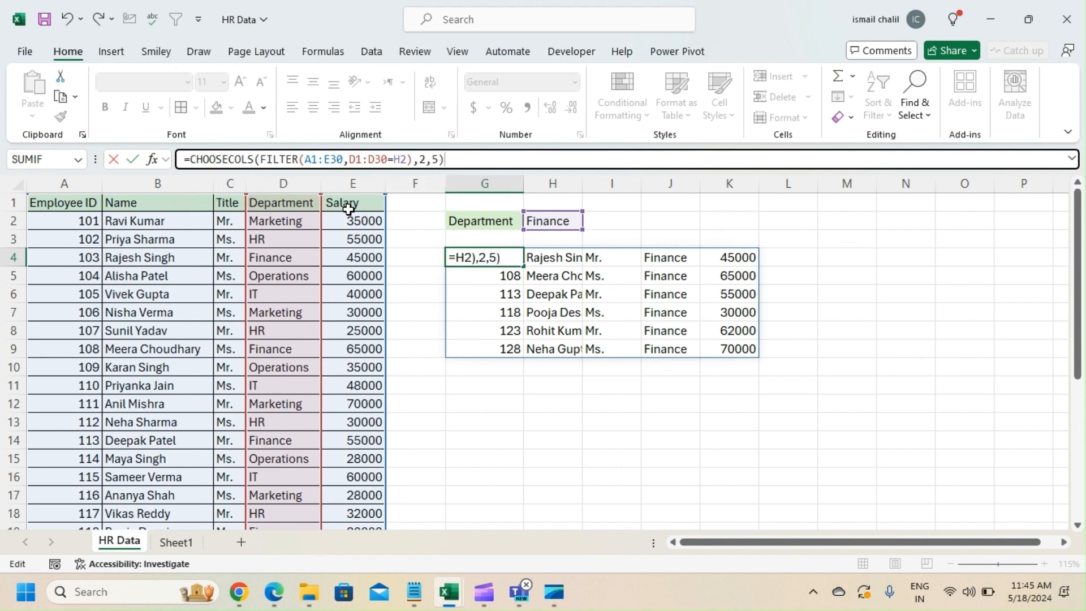
key("Return")
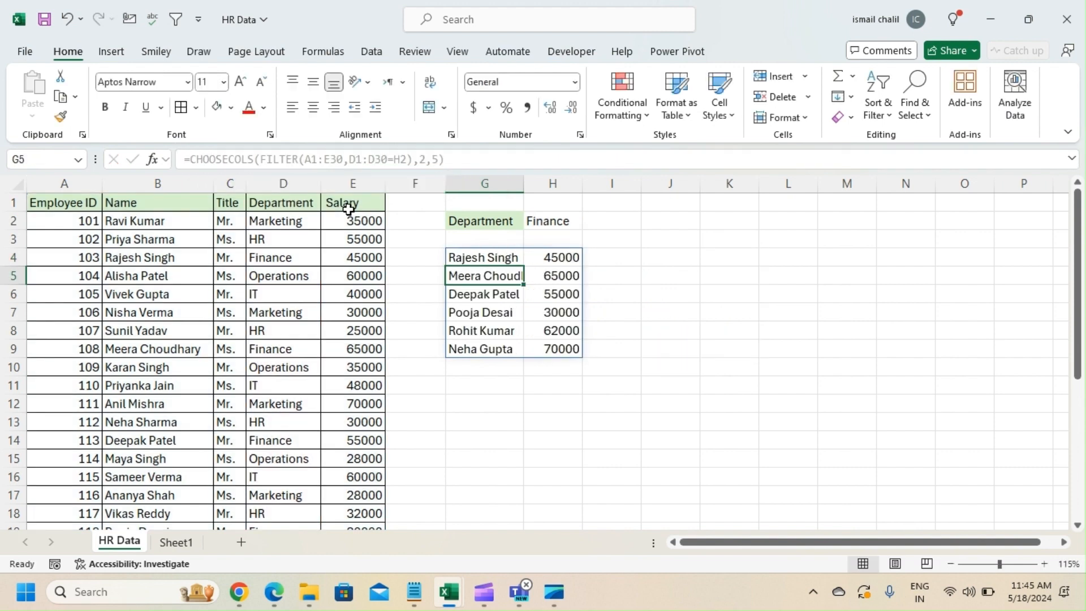
Examine the returned name and salary columns below the department criterion in H2.
left_click(540, 221)
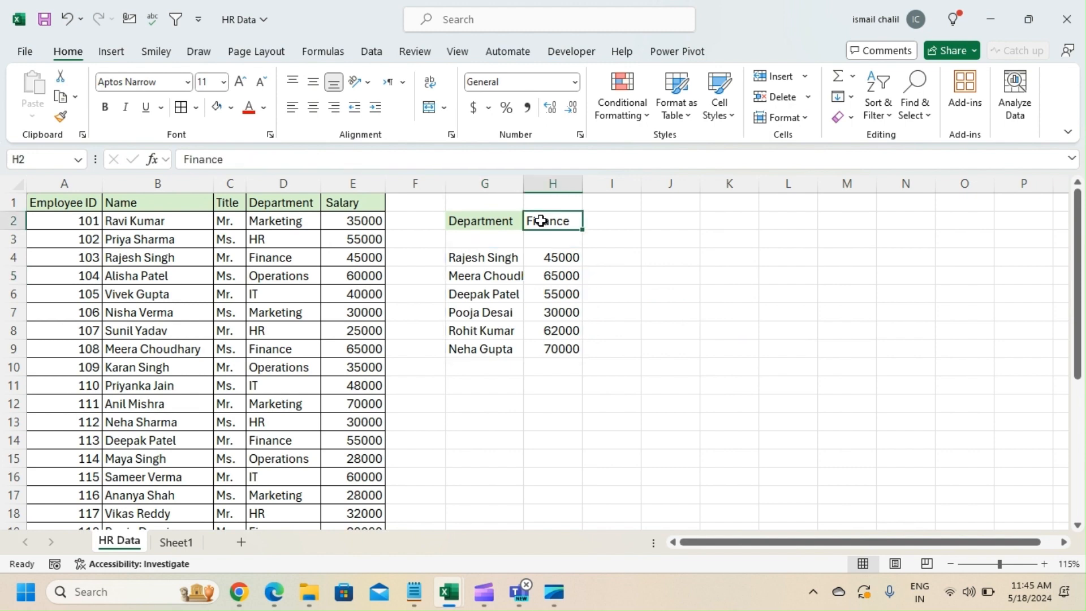
left_click(493, 261)
left_click_drag(494, 276, 496, 346)
left_click(492, 456)
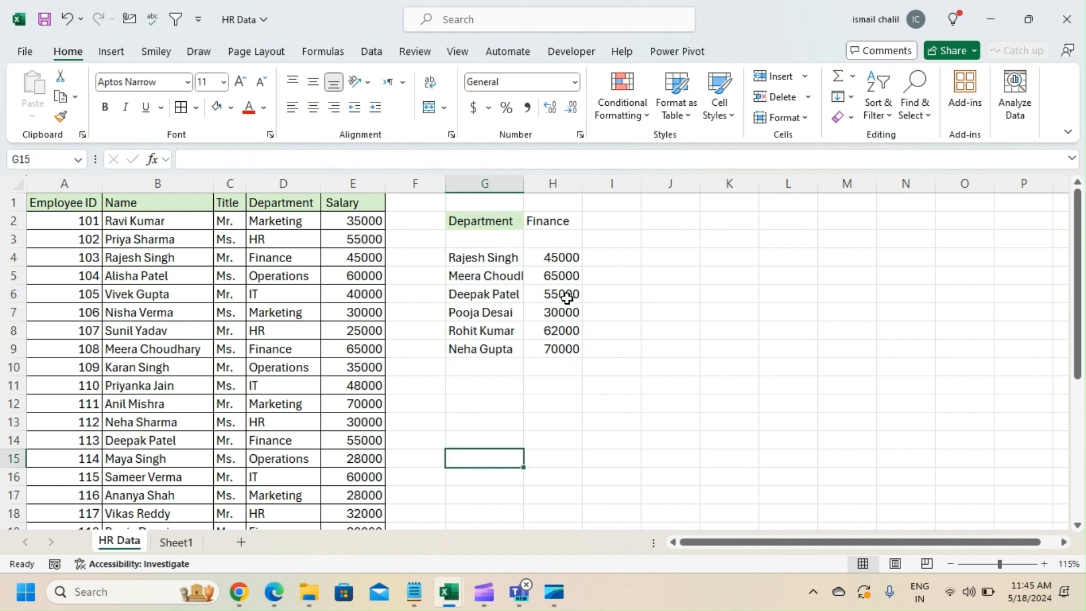
left_click_drag(568, 258, 565, 349)
left_click(492, 456)
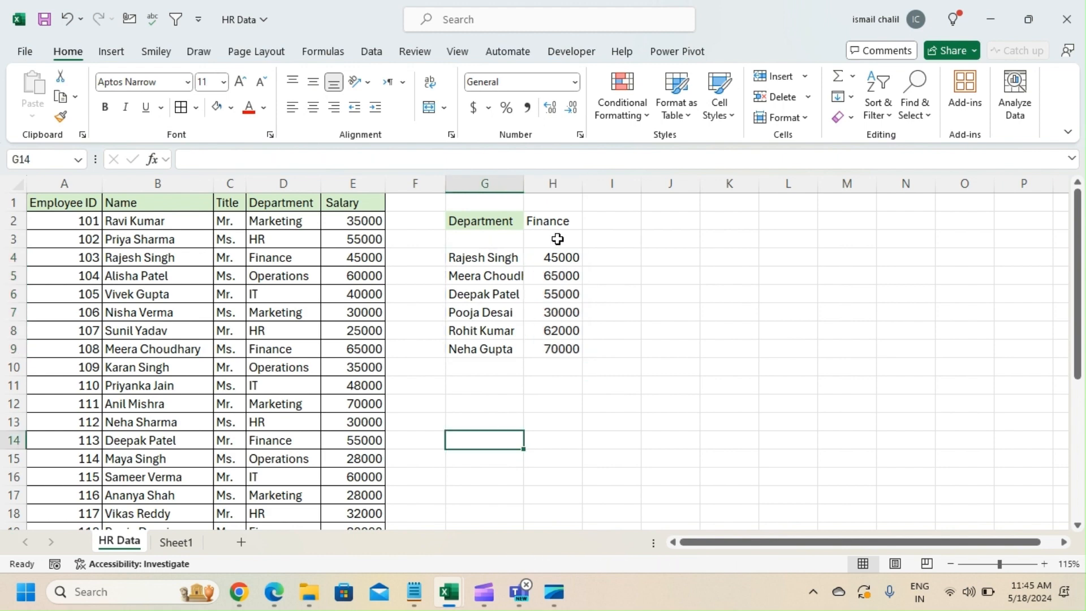
left_click(557, 222)
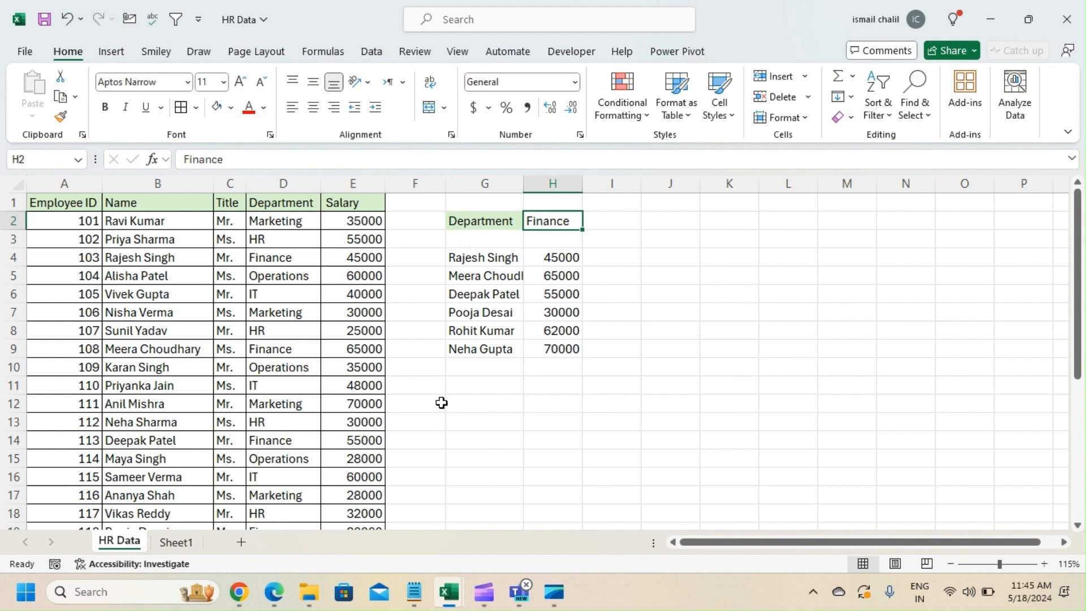
left_click(465, 387)
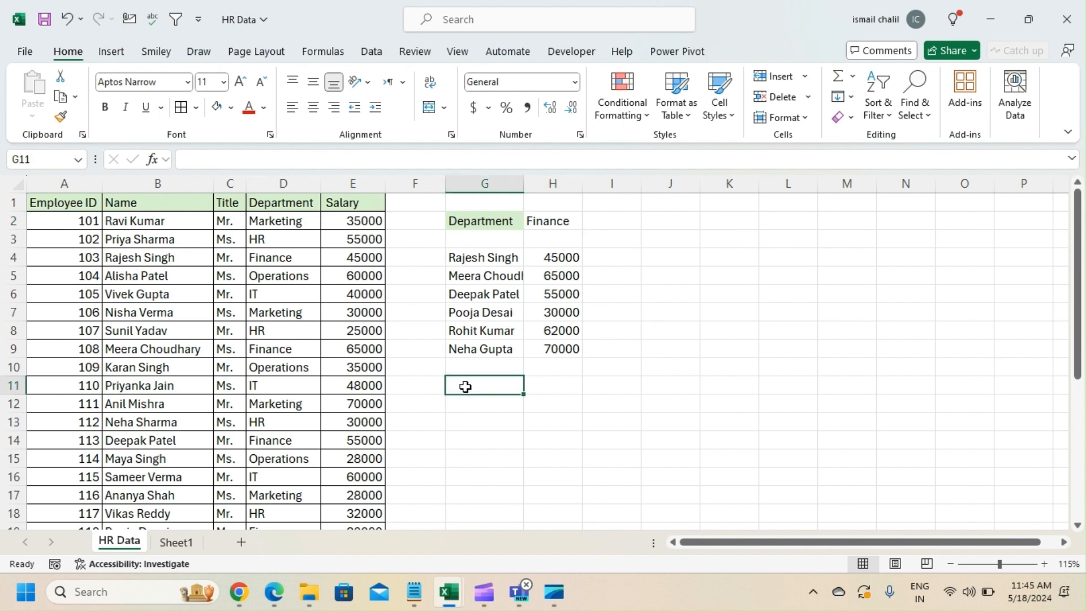